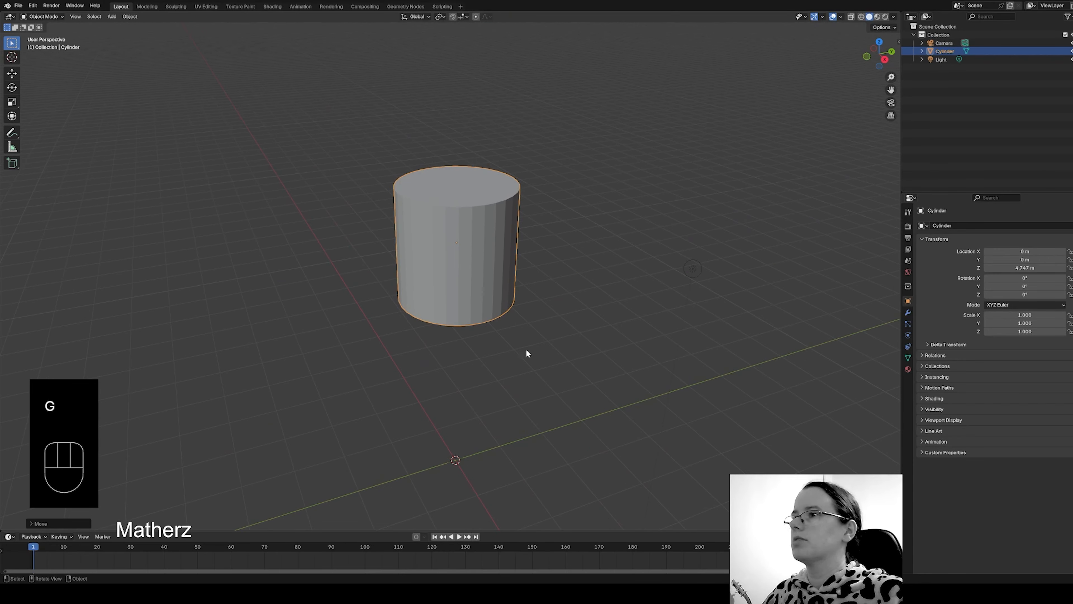
Switch the cylinder into Edit Mode.
left_click(42, 17)
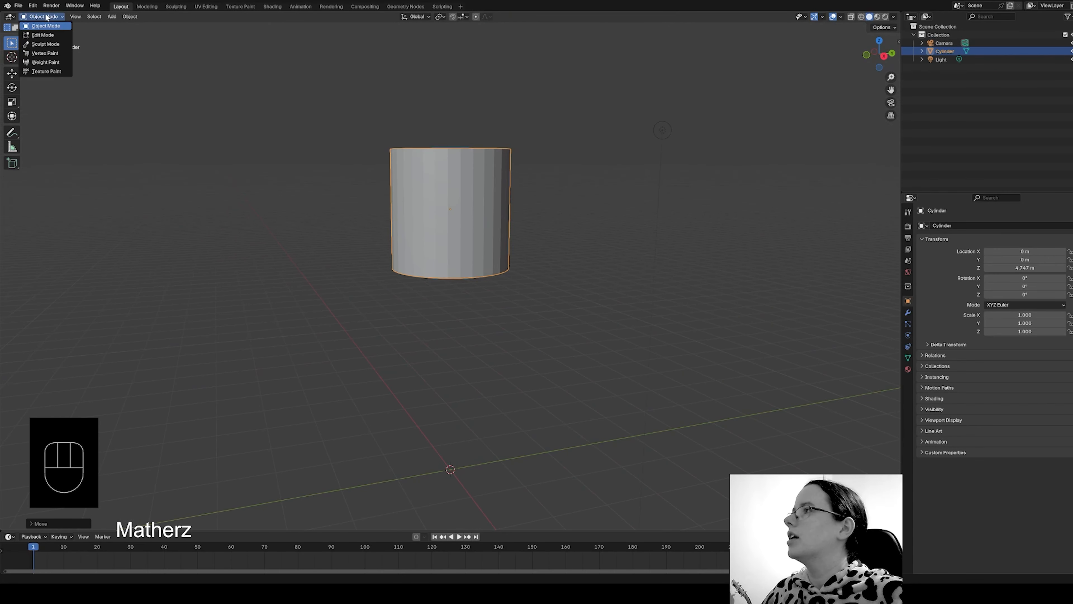
left_click(42, 35)
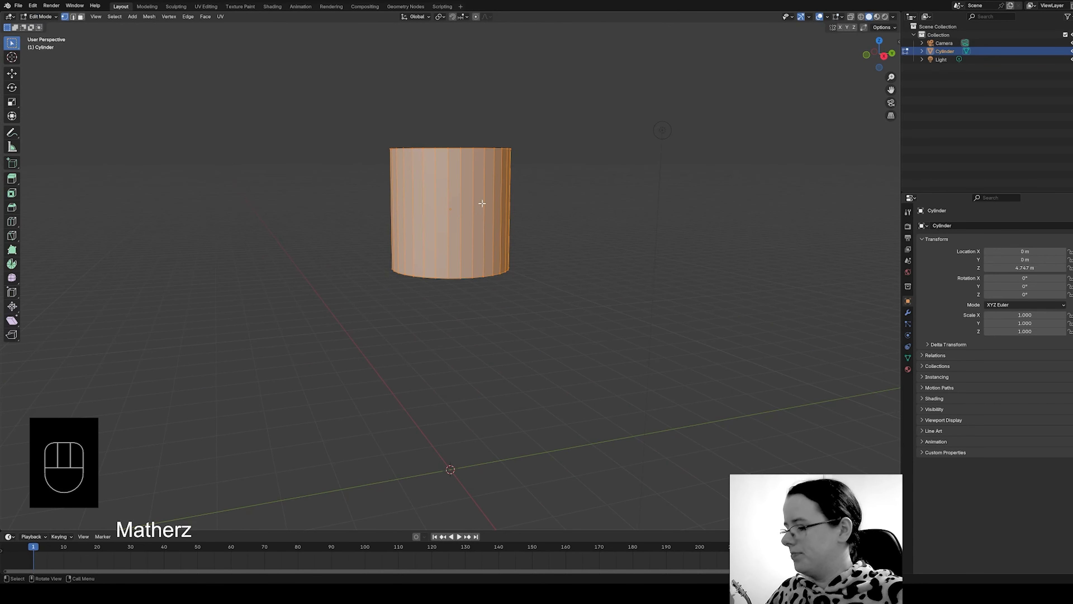
Try a horizontal loop cut around the cylinder's middle, scaled outward to make the sides bulge.
key("ctrl+r")
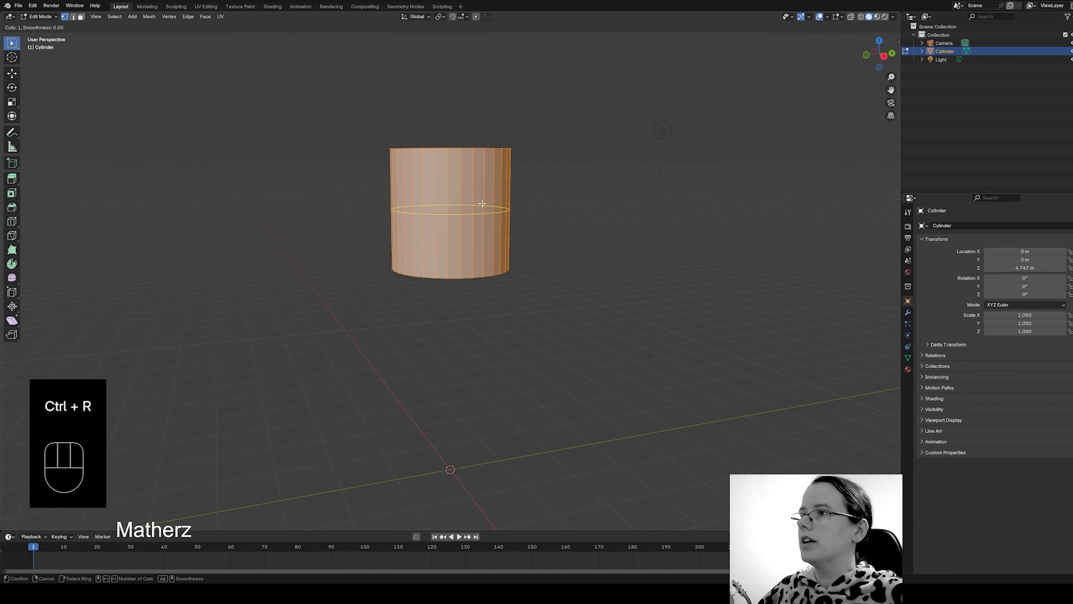
left_click(482, 204)
key("s")
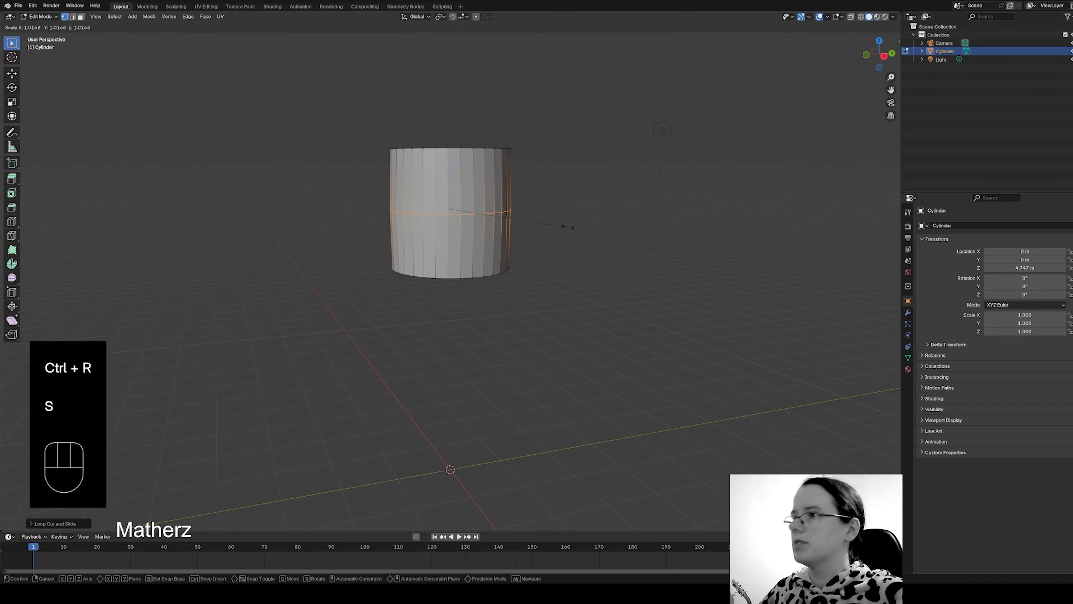
left_click(630, 233)
Try to flatten the whole bulged mesh by scaling it along the Z axis.
key("a")
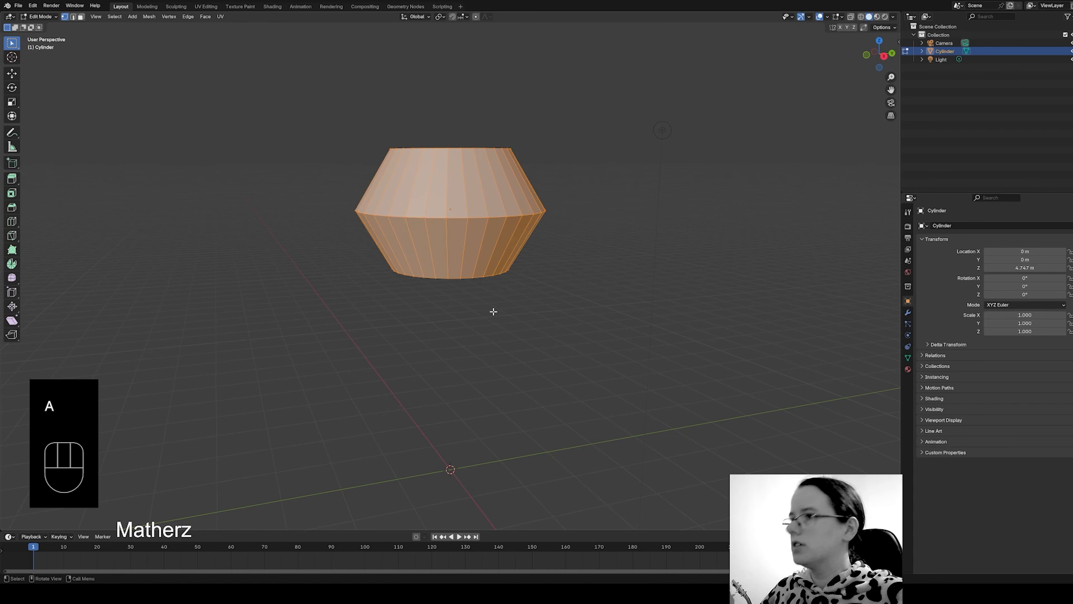
key("s")
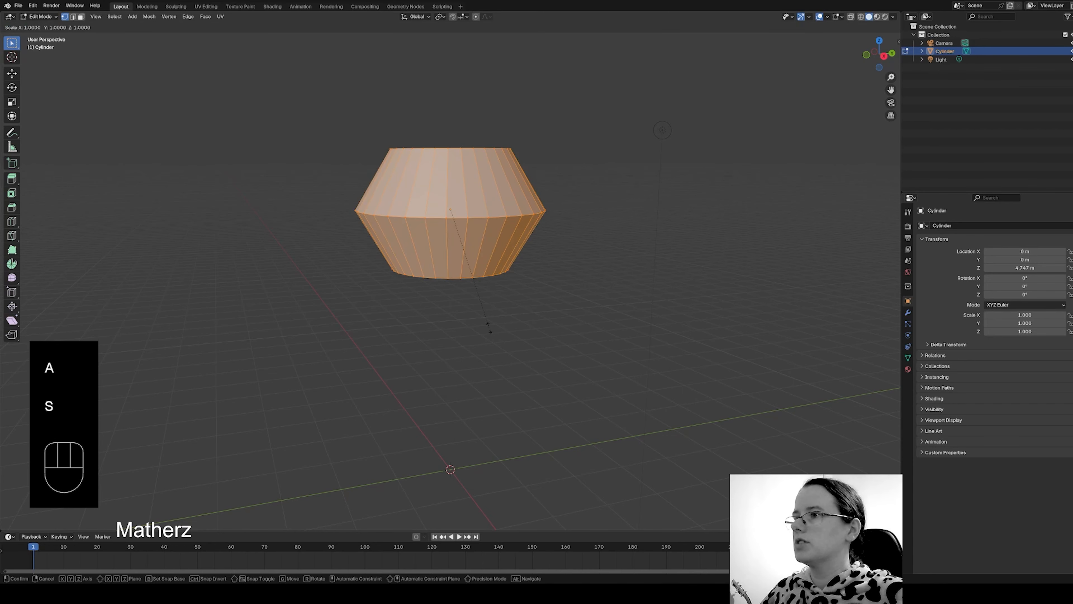
middle_click_drag(489, 328, 491, 312)
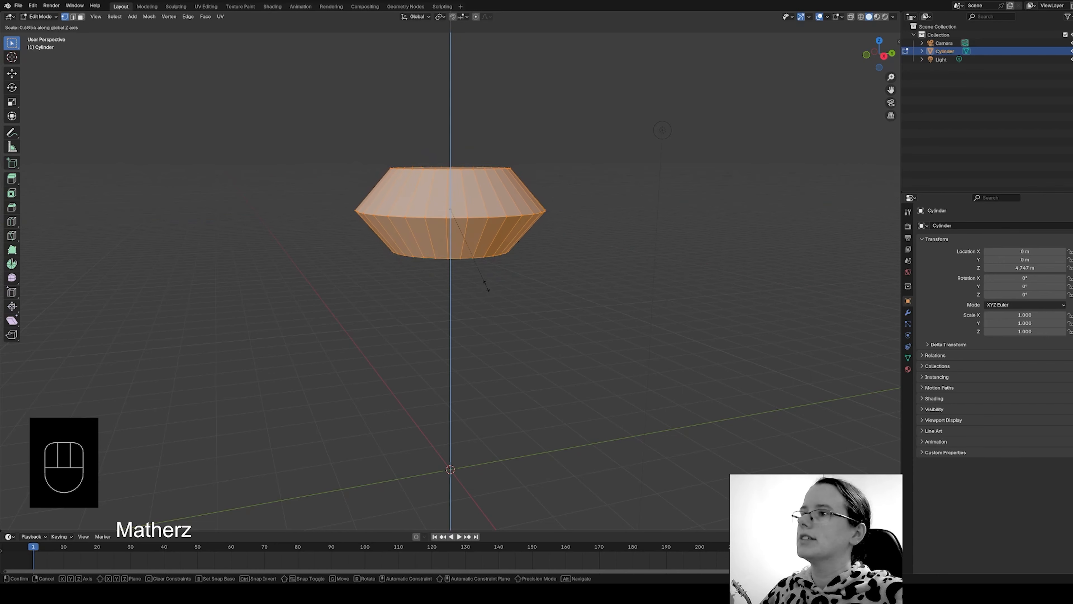
left_click(481, 268)
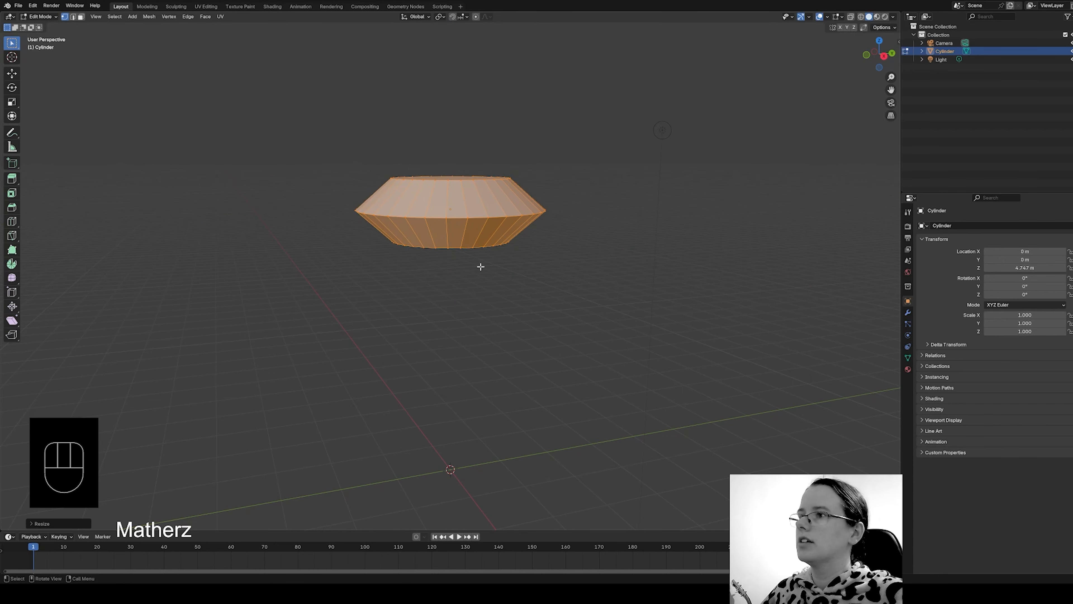
Undo the flattening, the outward scaling and the loop cut on the cylinder.
key("ctrl+z")
key("ctrl+z")
key("ctrl+z")
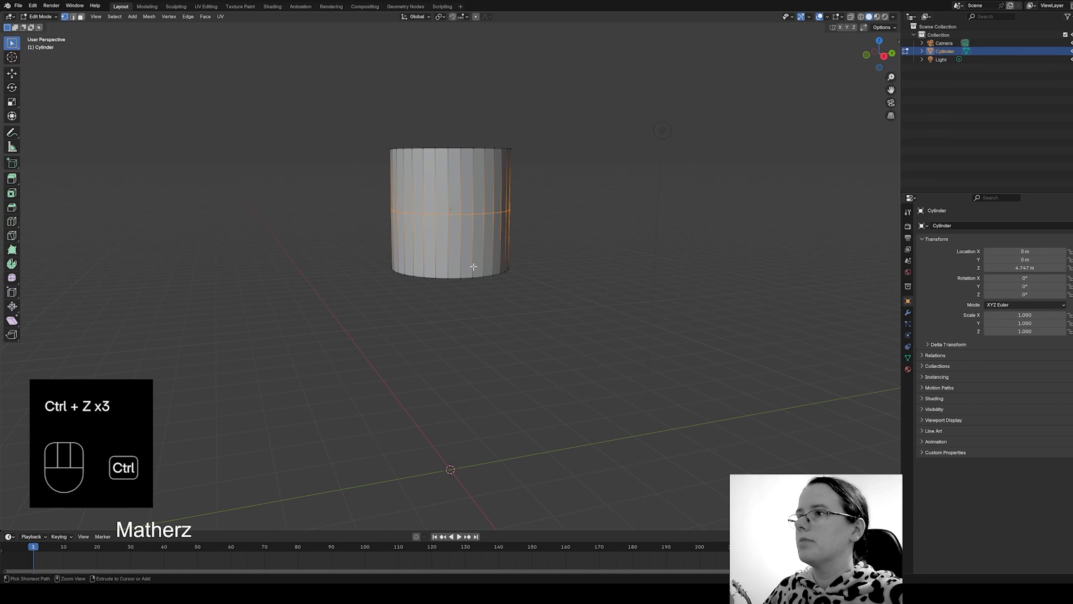
key("ctrl+z")
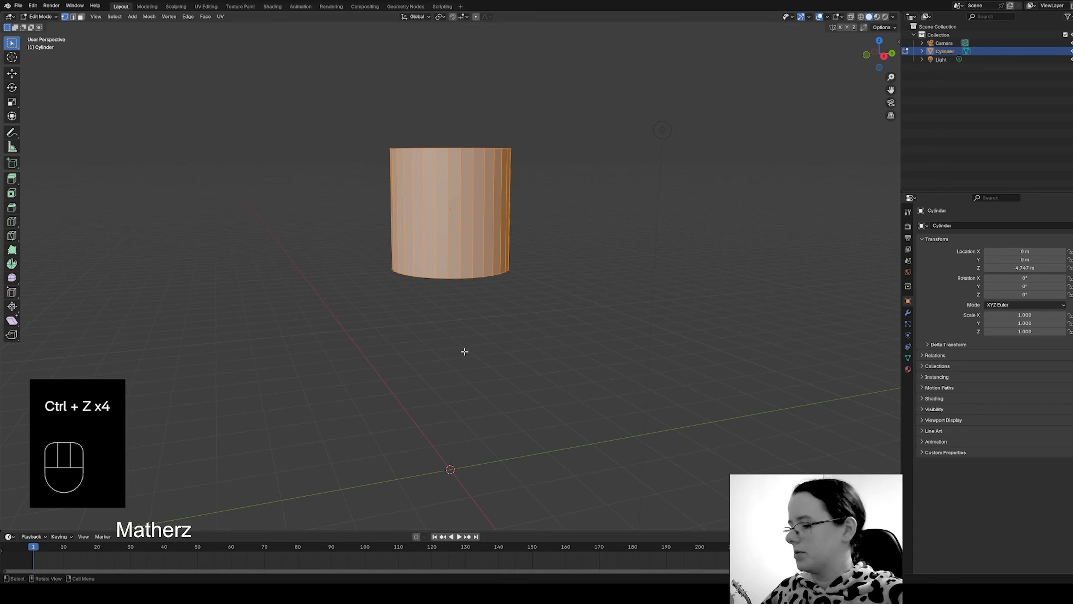
Scale the whole cylinder mesh down along the Z axis into a thin disc.
key("s")
key("z")
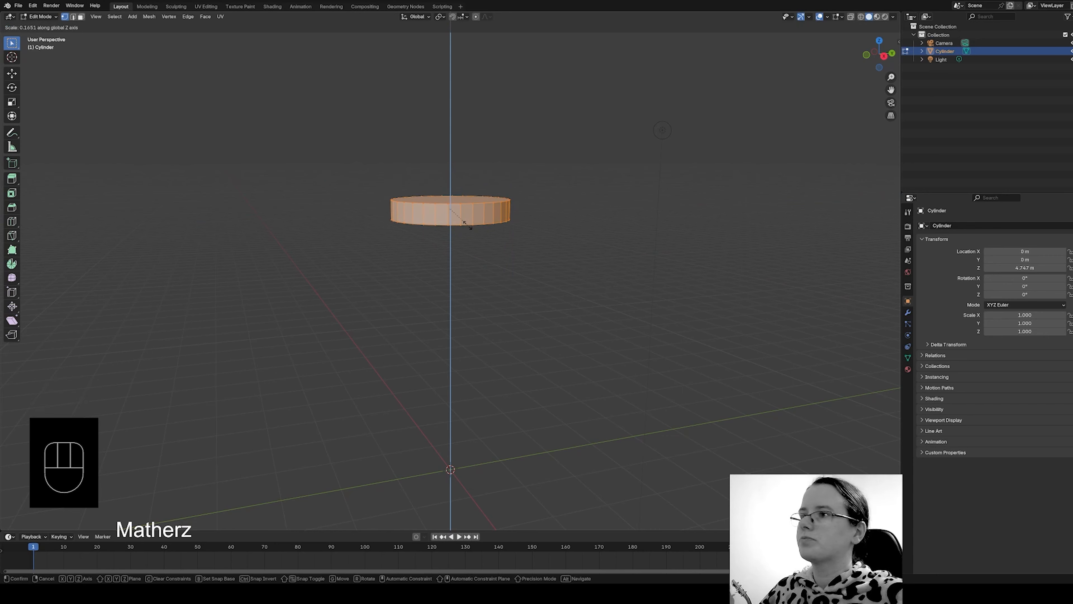
left_click(457, 216)
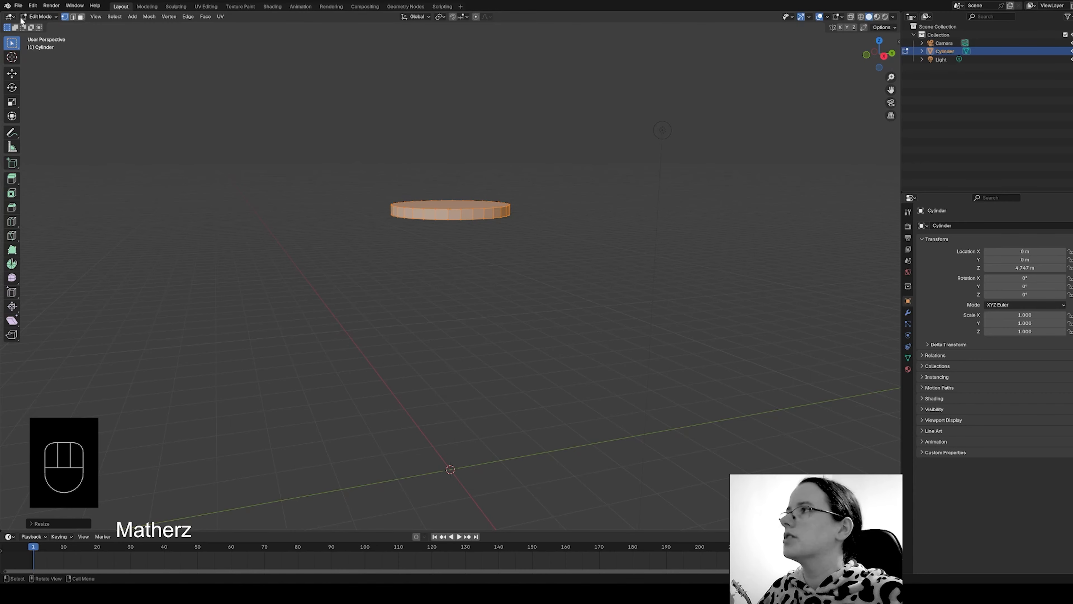
Using face selection, extrude only the disc's top face slightly upward and scale it slightly inward.
left_click(81, 16)
middle_click_drag(505, 189, 401, 241)
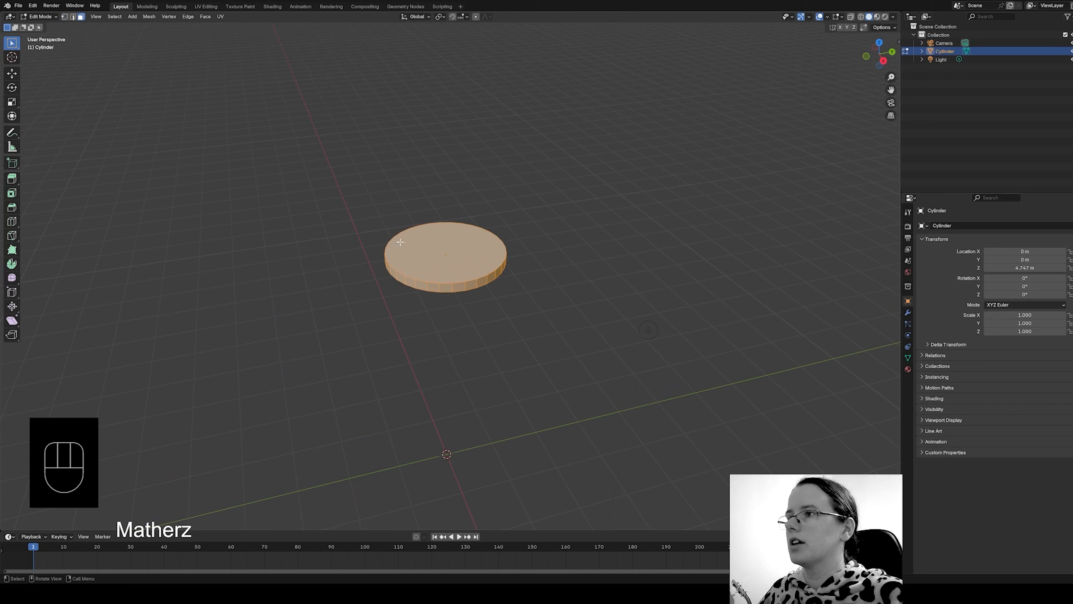
key("alt+a")
middle_click_drag(579, 220, 434, 232)
middle_click_drag(441, 161, 465, 285, "shift")
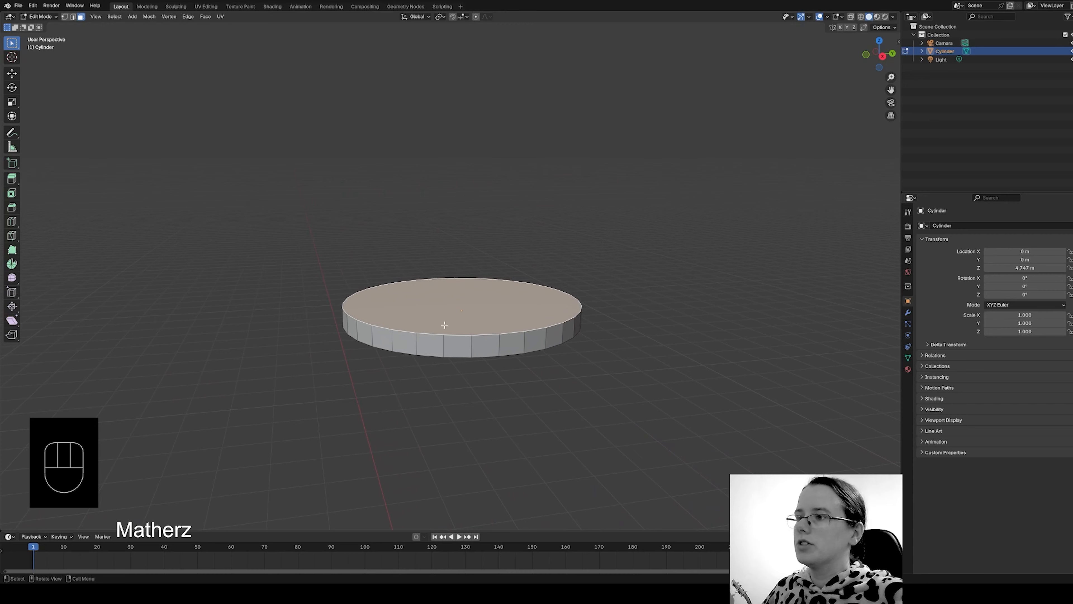
key("e")
left_click(568, 333)
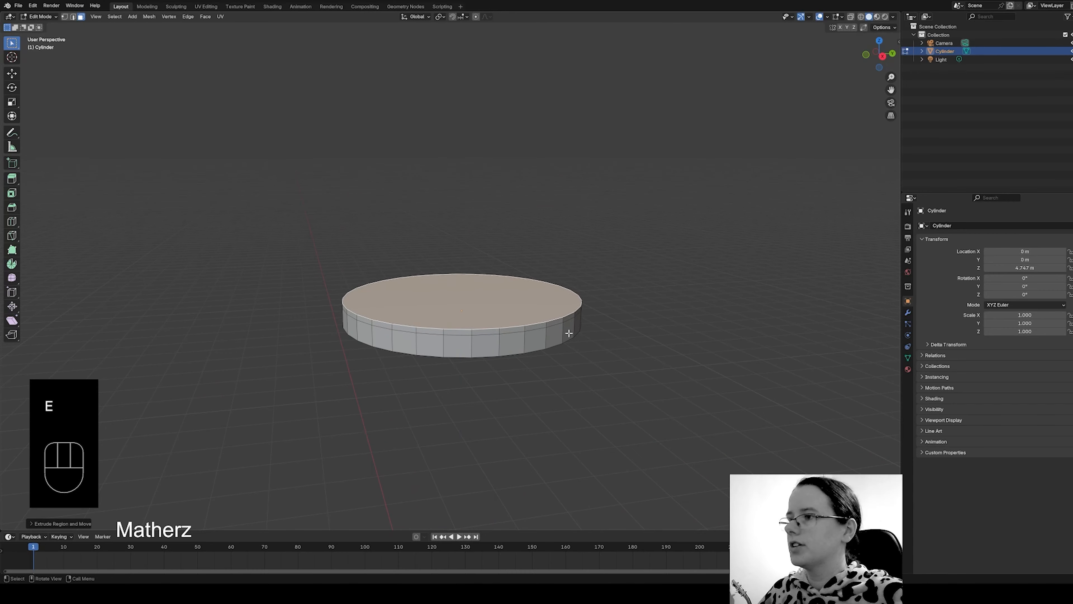
key("s")
left_click(579, 343)
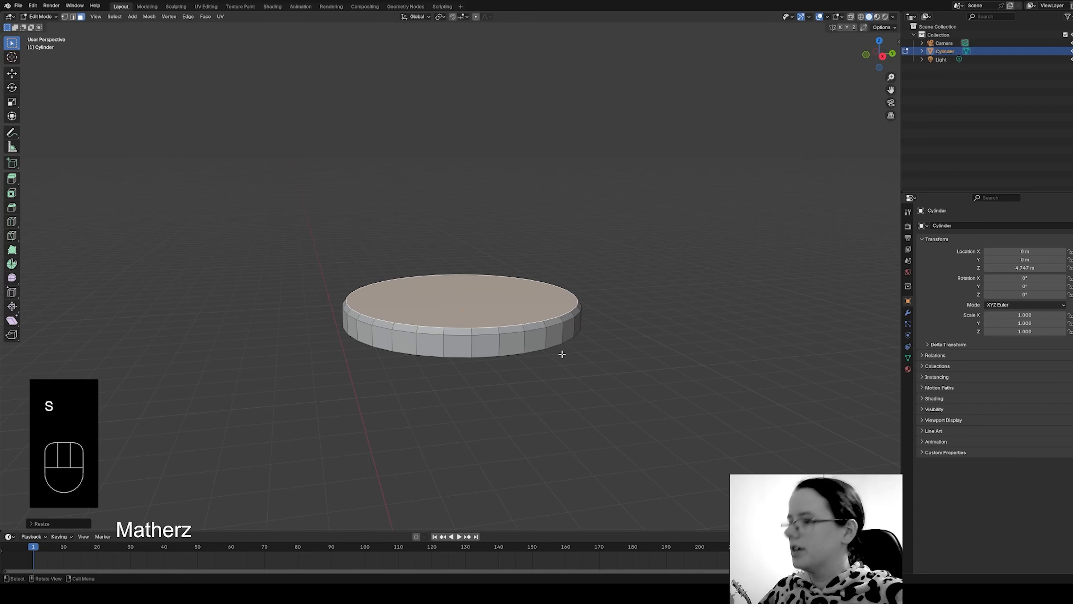
Round the top edge with two more slight upward extrusions of the top face, scaled inward to about 0.90 and 0.85.
key("e")
left_click(562, 350)
key("s")
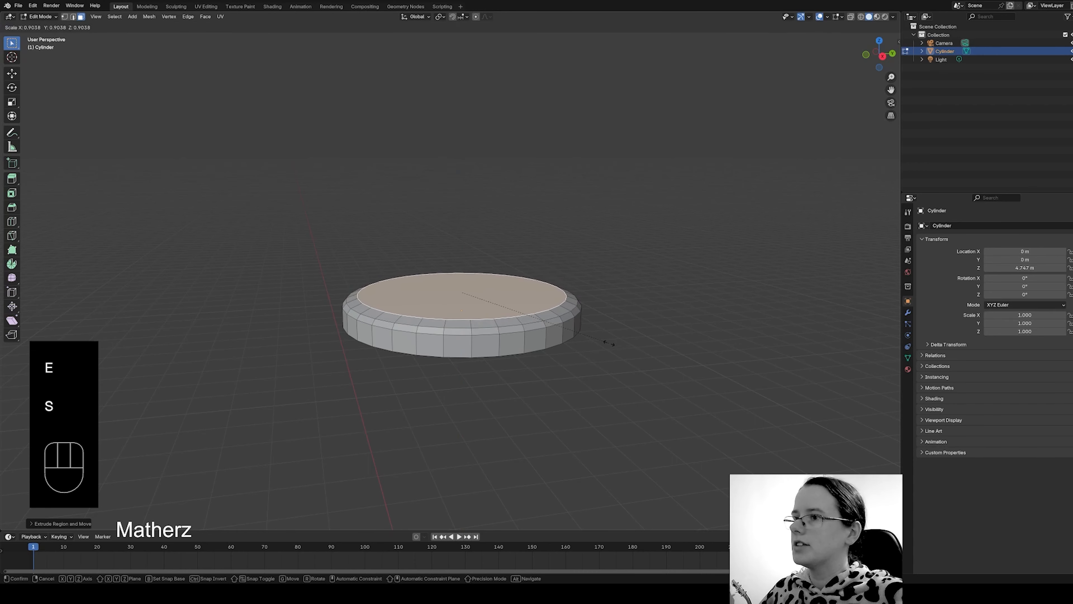
left_click(609, 344)
key("e")
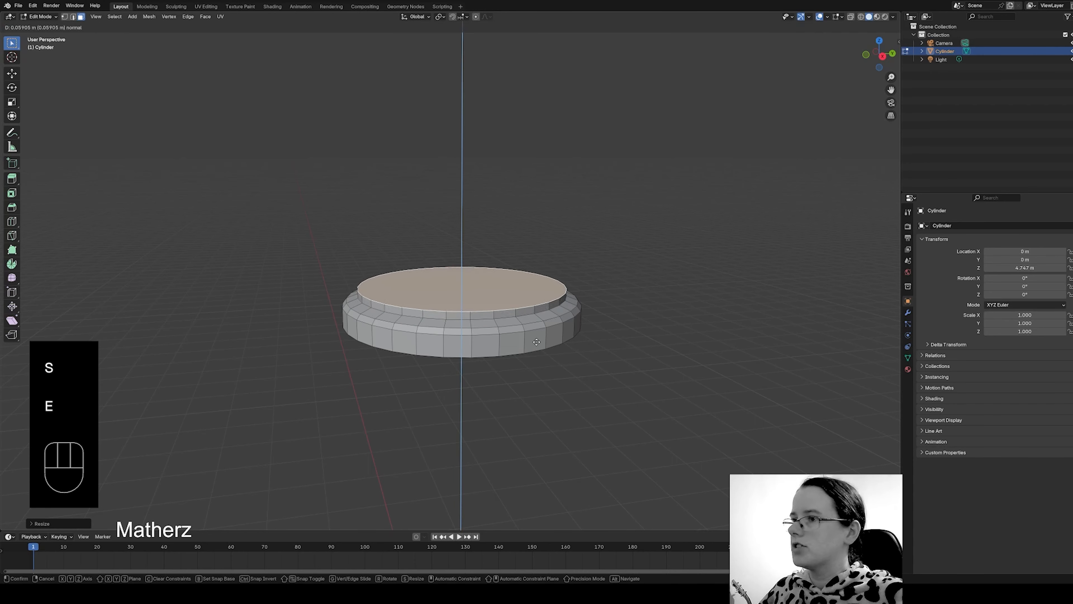
left_click(558, 346)
key("s")
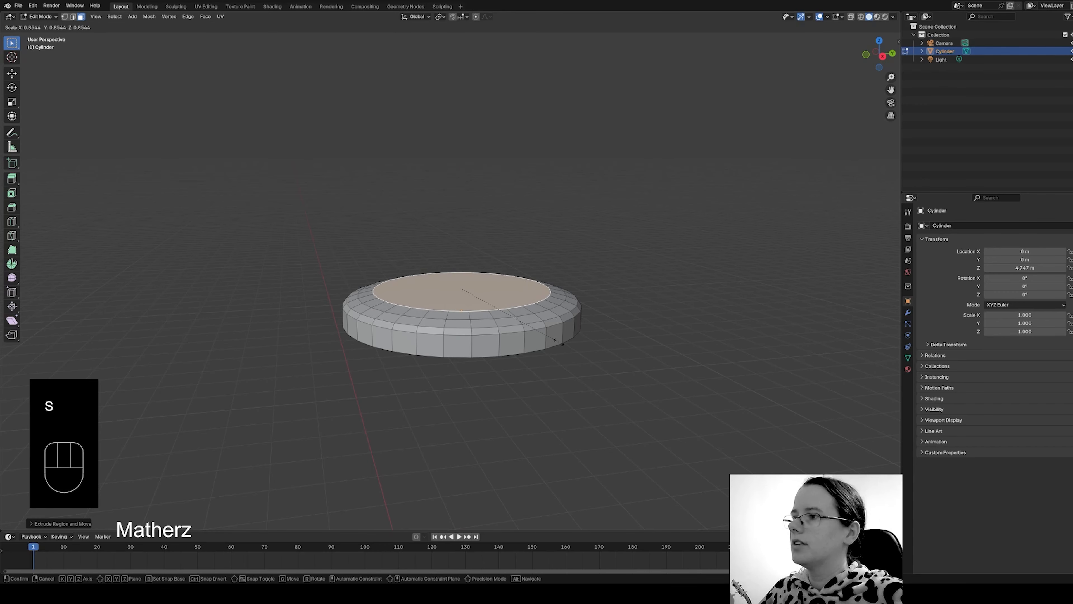
left_click(558, 342)
Extrude the disc's bottom face slightly downward and scale it outward to about 1.03 to form a lip.
middle_click_drag(551, 392, 563, 359)
left_click(432, 216)
key("e")
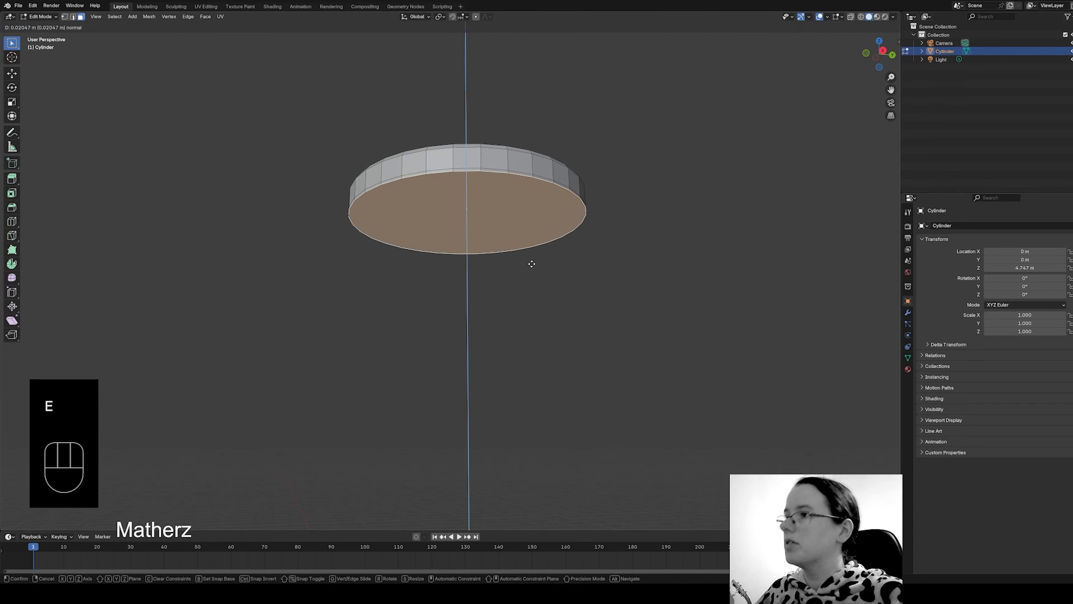
left_click(537, 263)
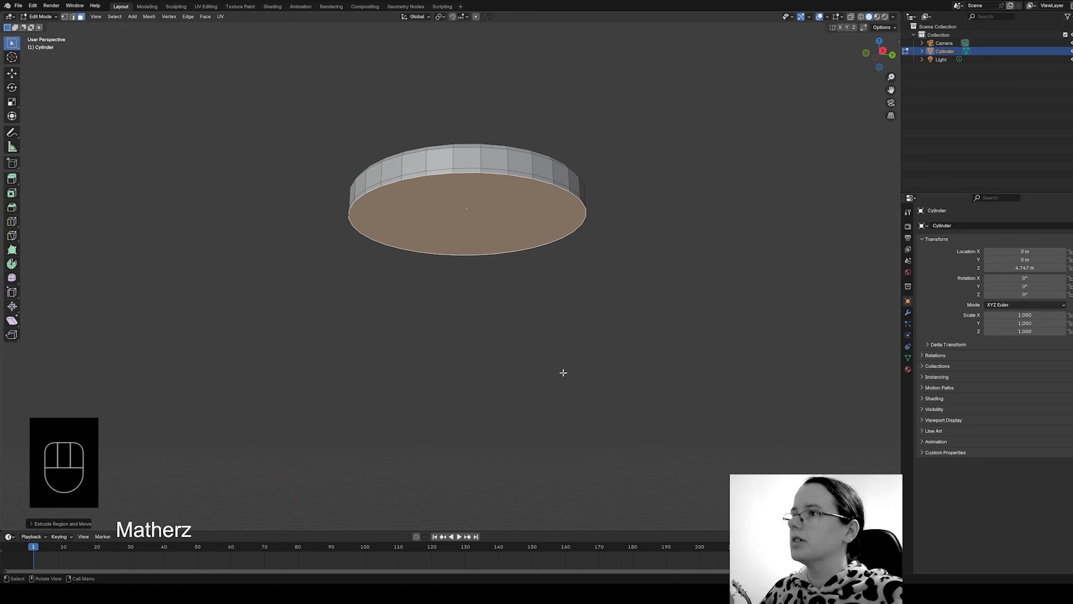
key("s")
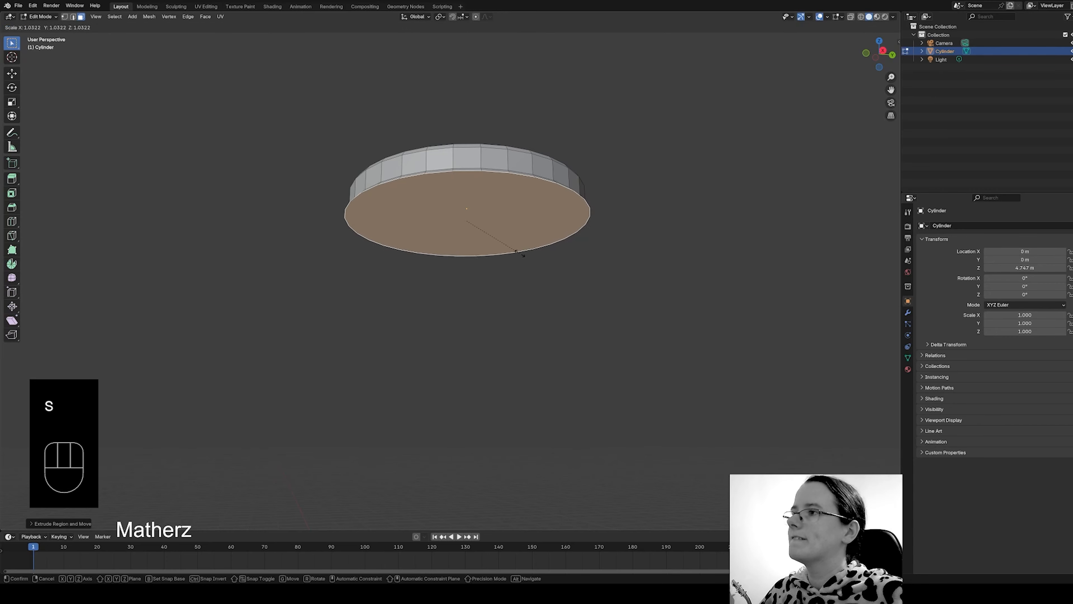
left_click(516, 251)
Extrude the widened bottom face down about 0.043 m to thicken the lip.
middle_click_drag(517, 248, 545, 262)
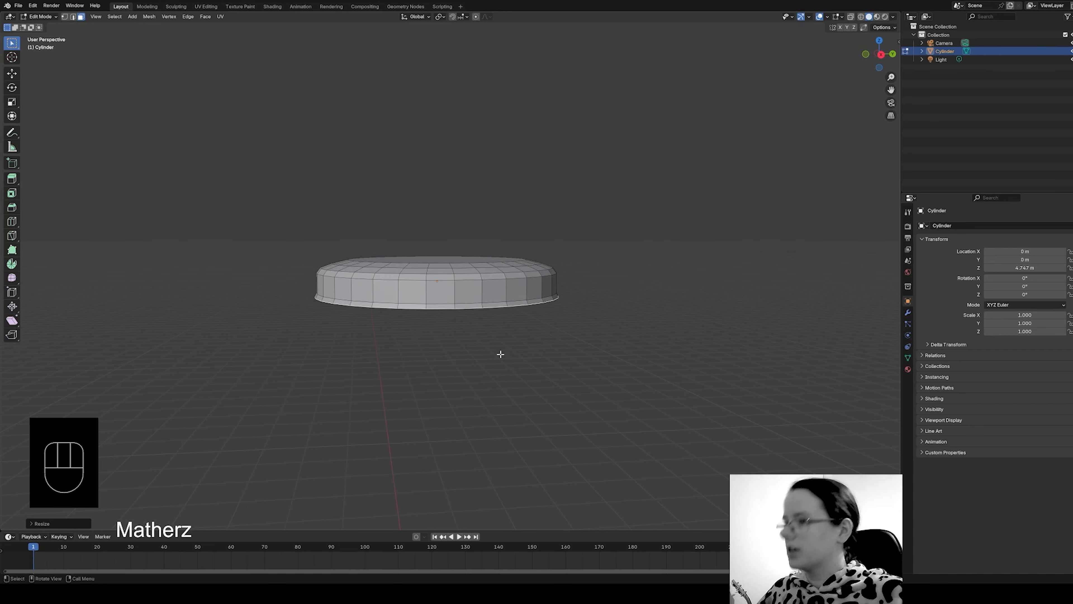
key("e")
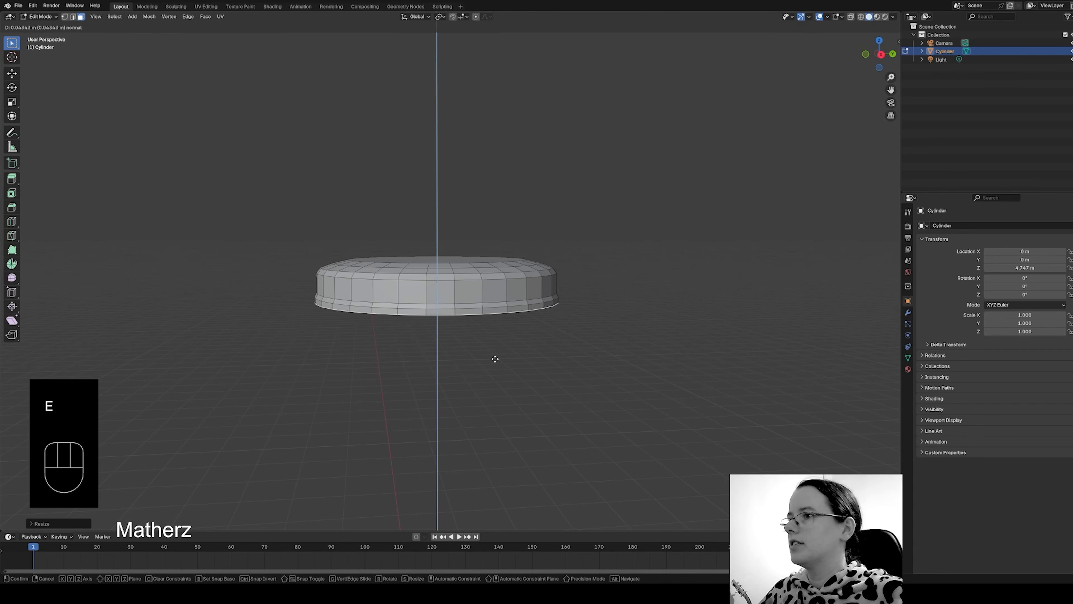
left_click(495, 359)
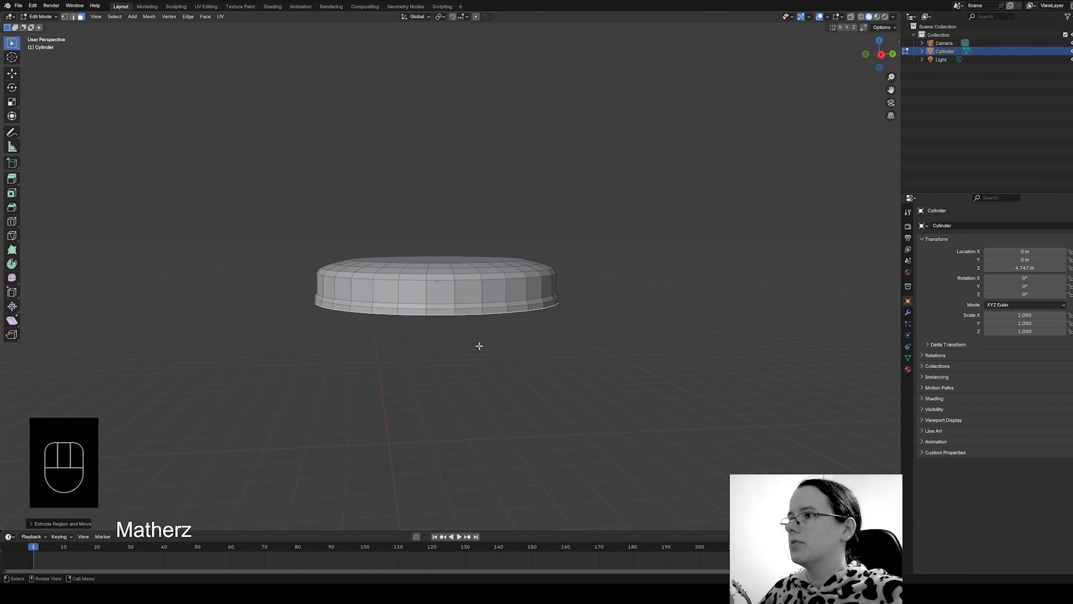
middle_click_drag(479, 345, 523, 427)
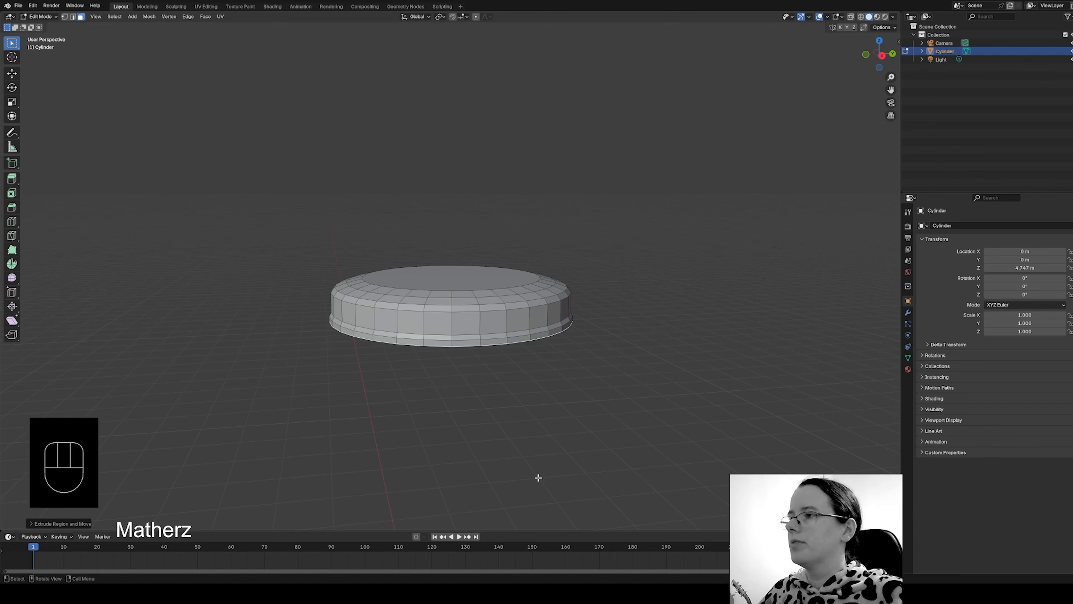
Return to Object Mode and add a new cylinder mesh.
left_click(40, 18)
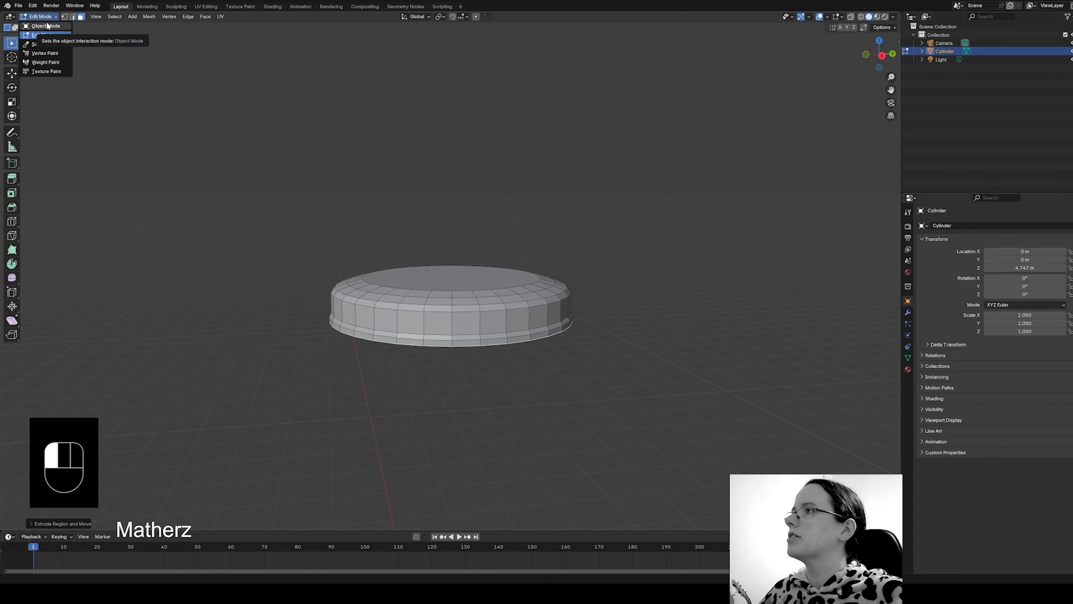
left_click(47, 26)
left_click(111, 17)
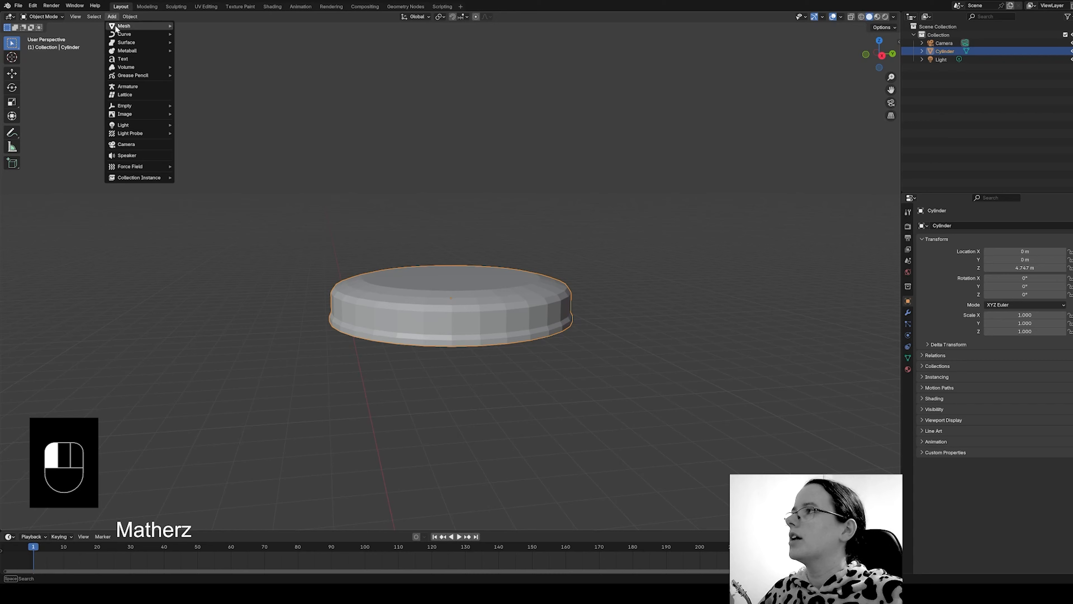
mouse_move(115, 25)
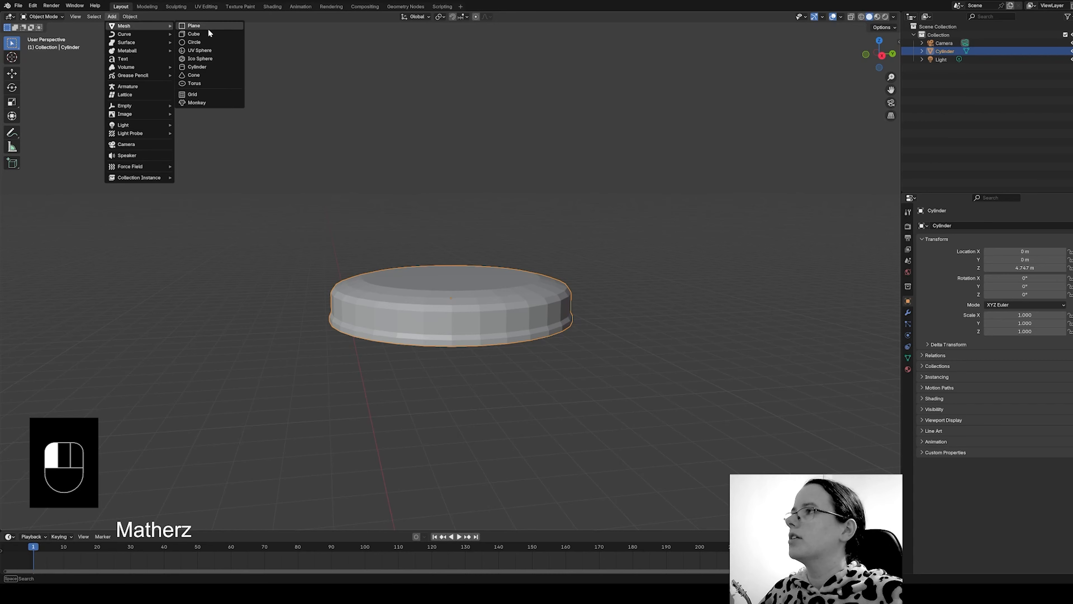
left_click(208, 67)
Move the new cylinder up along the Z axis by about 3.61 m, beneath the disc.
scroll(613, 452, "down", 3)
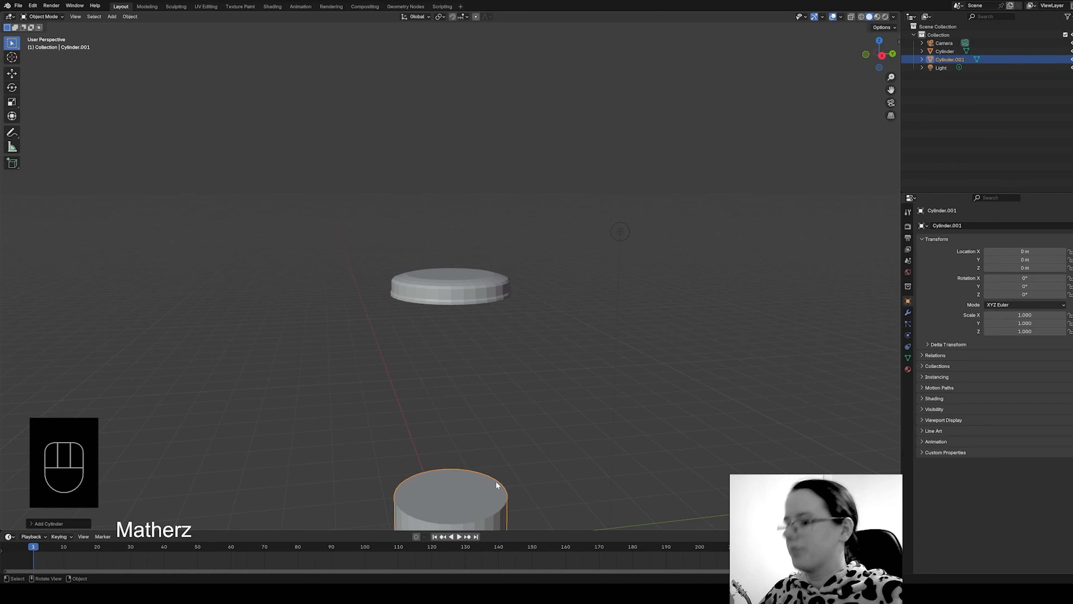
key("g")
key("z")
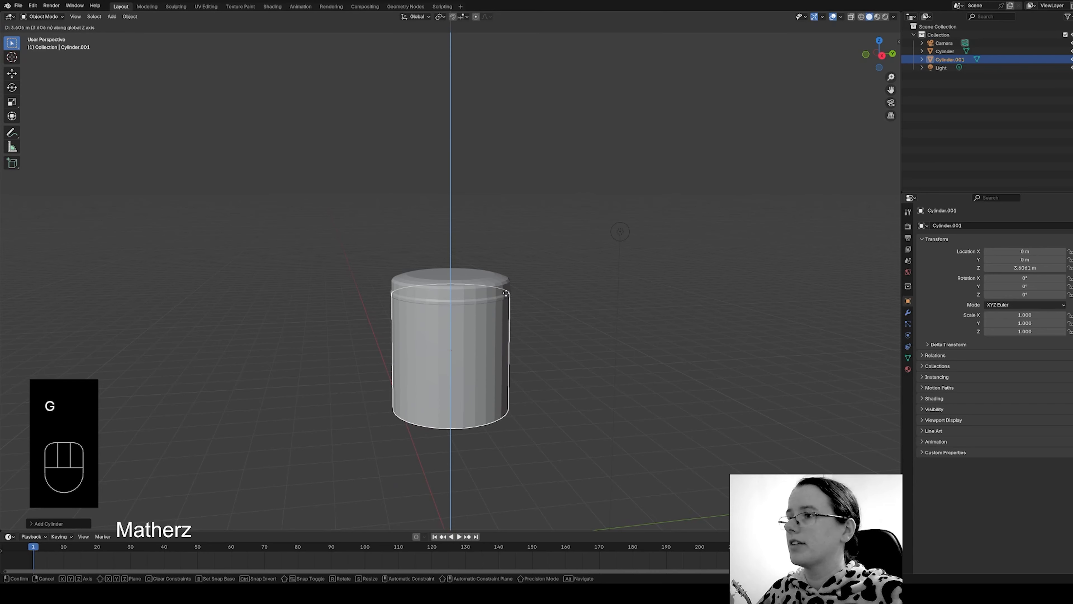
left_click(503, 292)
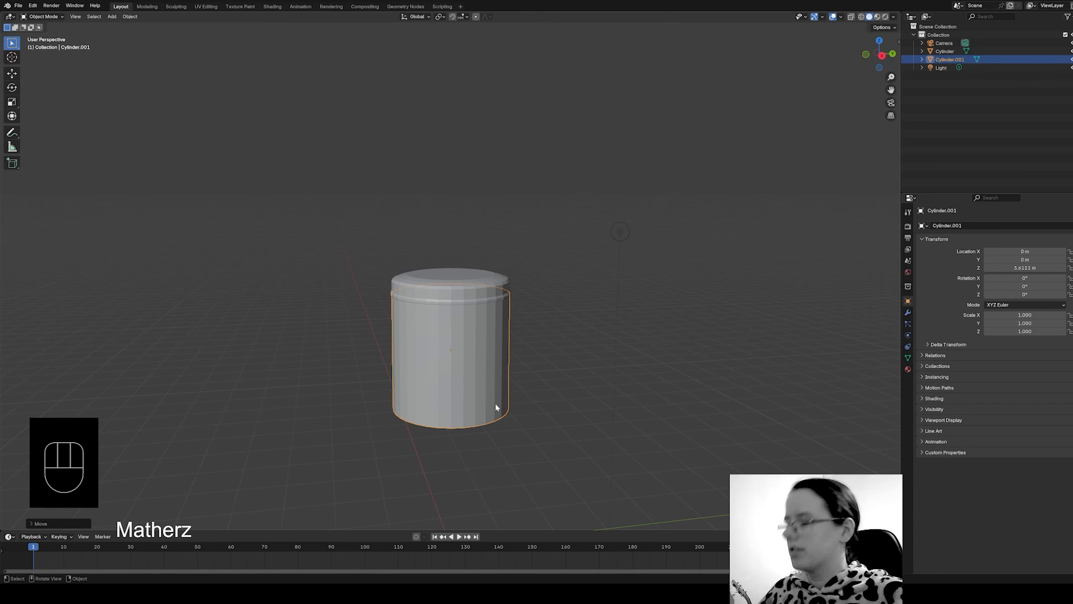
Flatten the new cylinder along the Z axis to a scale of about 0.173.
key("s")
key("z")
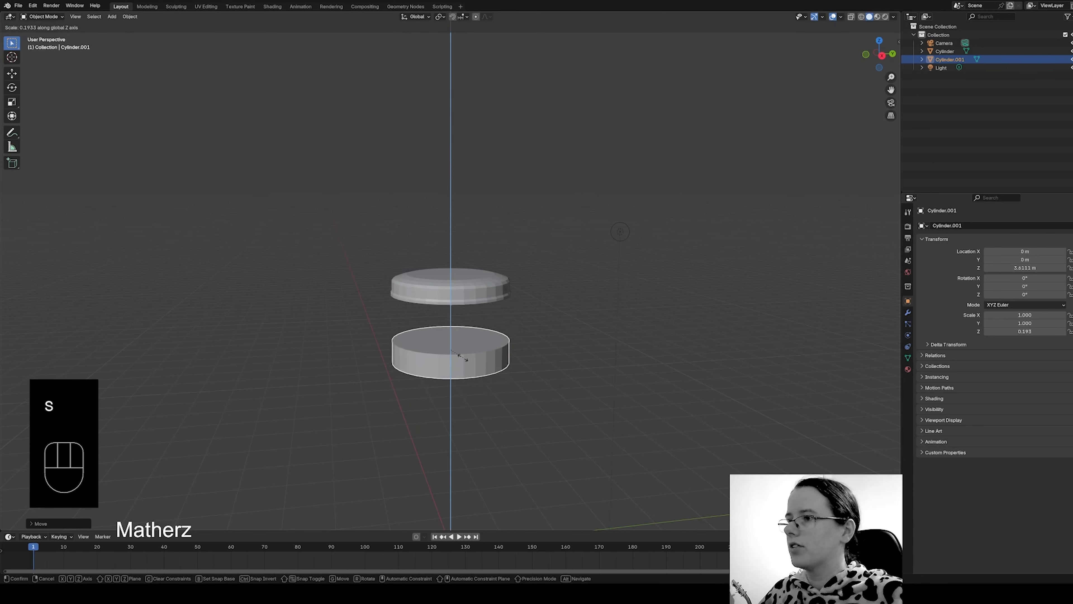
left_click(460, 361)
Move the flattened cylinder up along the Z axis by about 0.79 m so it meets the disc's underside.
key("g")
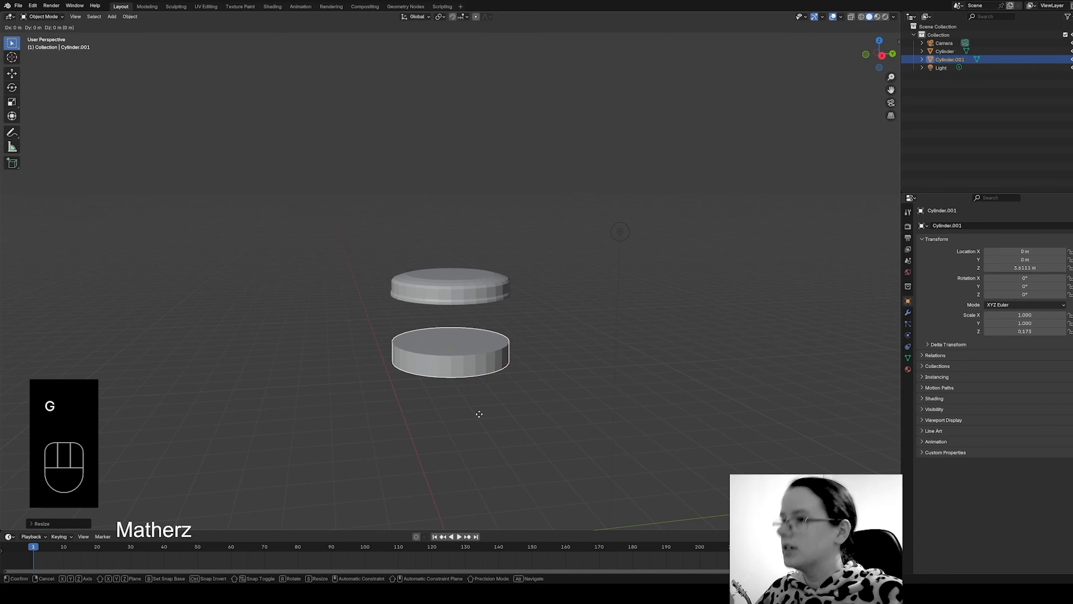
key("z")
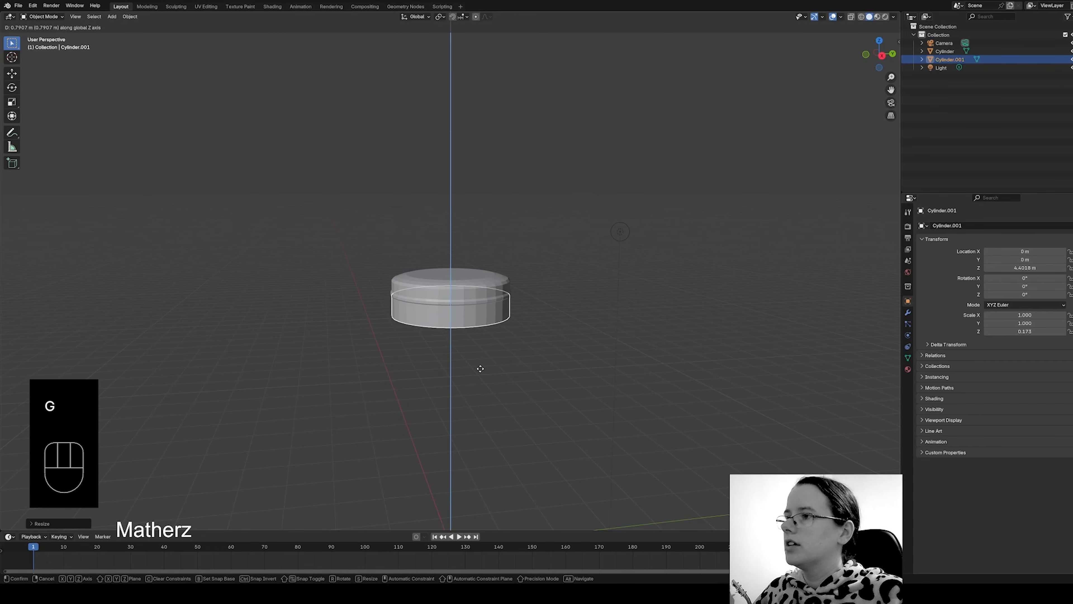
left_click(480, 363)
Scale the lower cylinder uniformly to about 0.989 in X and Y and raise it about 0.024 m along Z into the lip.
scroll(471, 336, "up", 5)
scroll(467, 385, "up", 1)
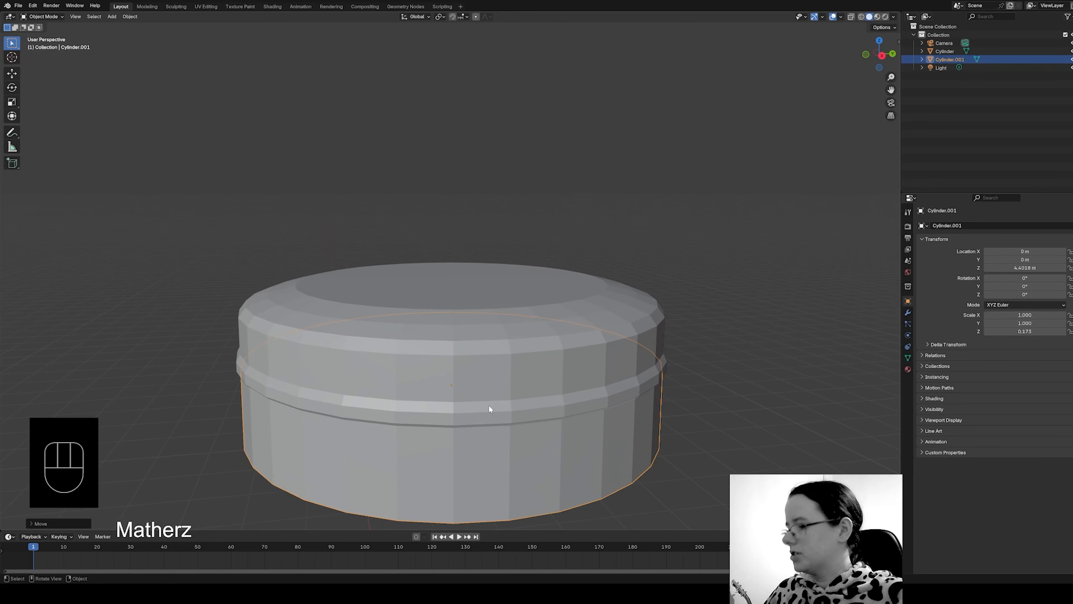
middle_click_drag(489, 404, 572, 345, "shift")
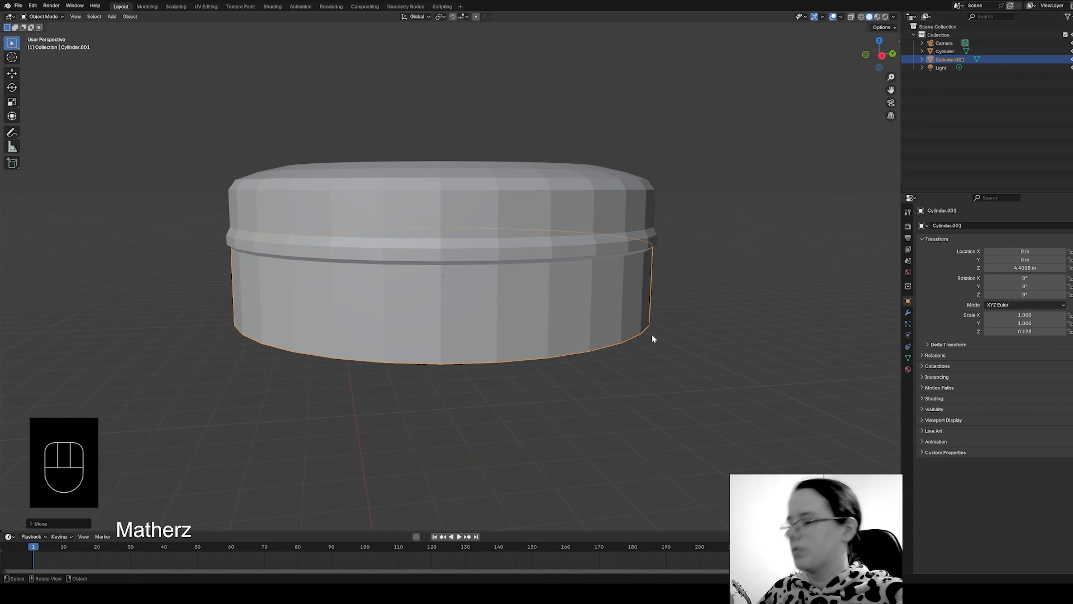
key("s")
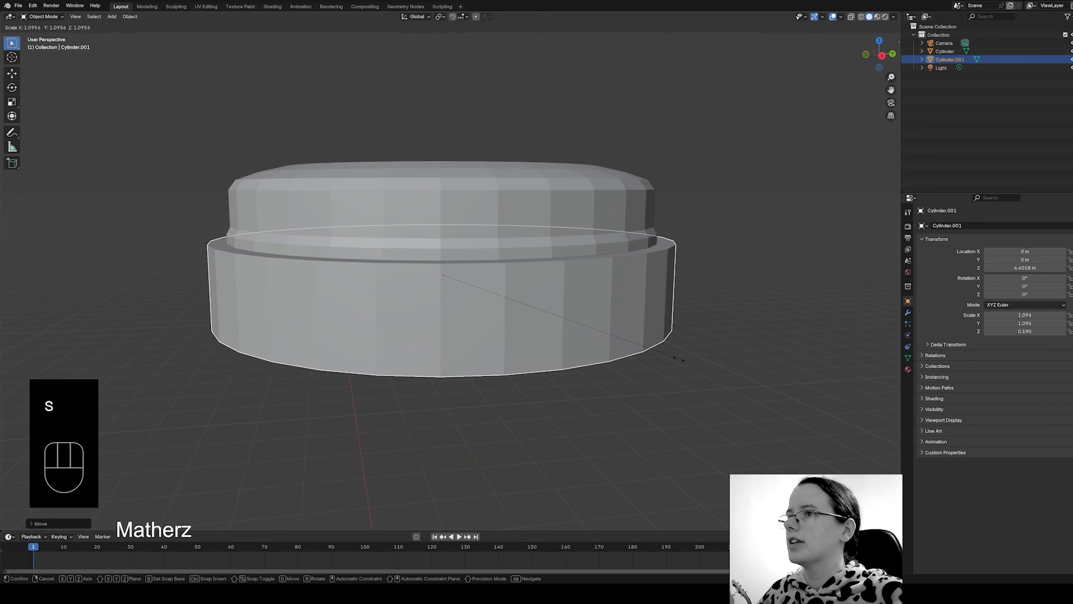
left_click(655, 350)
middle_click_drag(675, 410, 592, 388)
key("g")
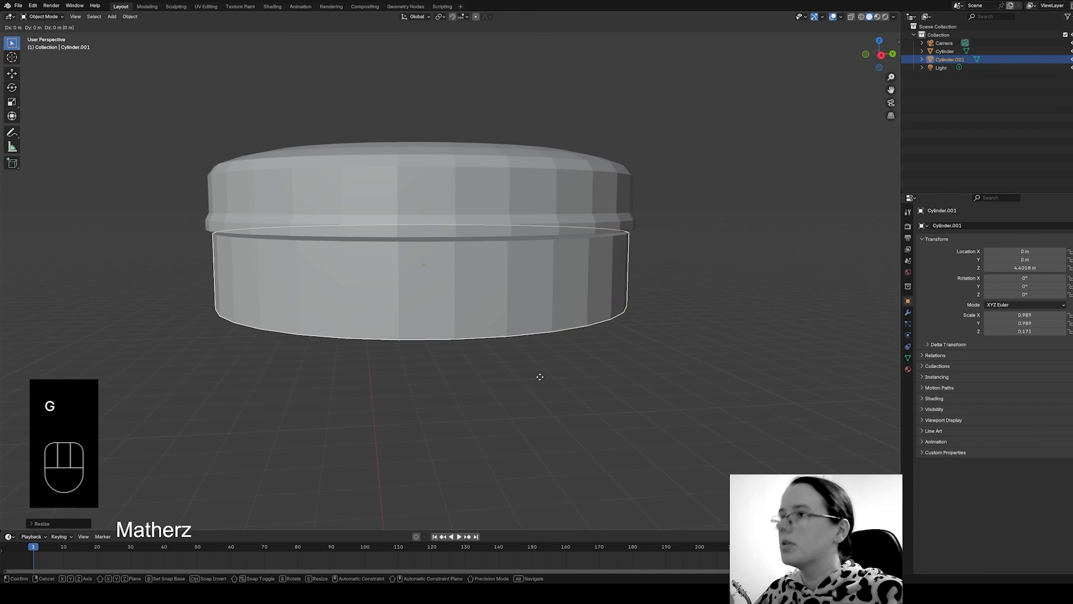
key("z")
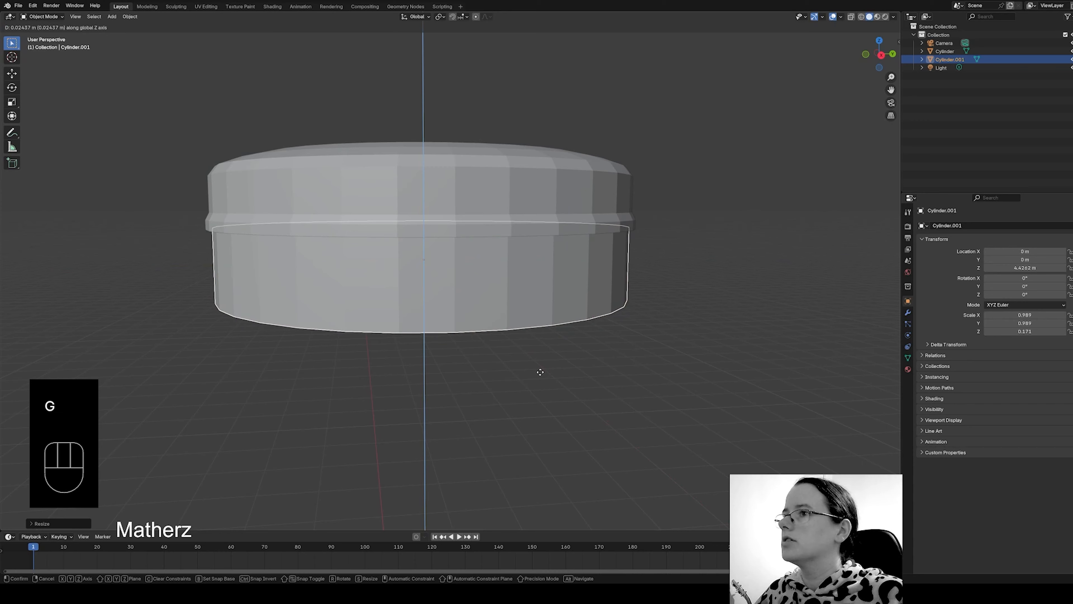
left_click(540, 372)
Apply Shade Smooth to the lower cylinder and to the lipped disc above it.
right_click(514, 275)
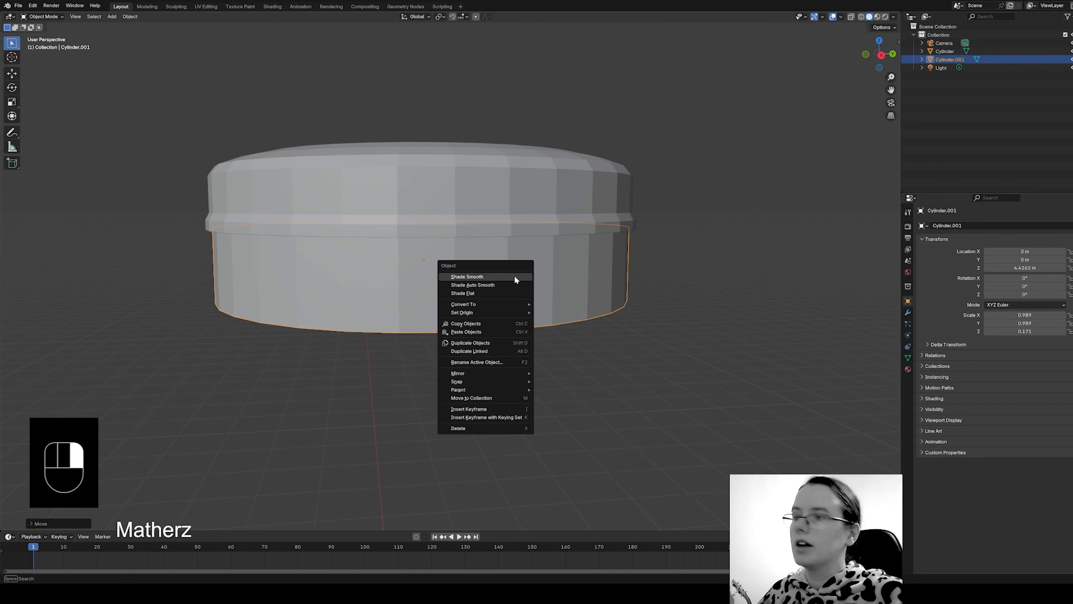
left_click(514, 275)
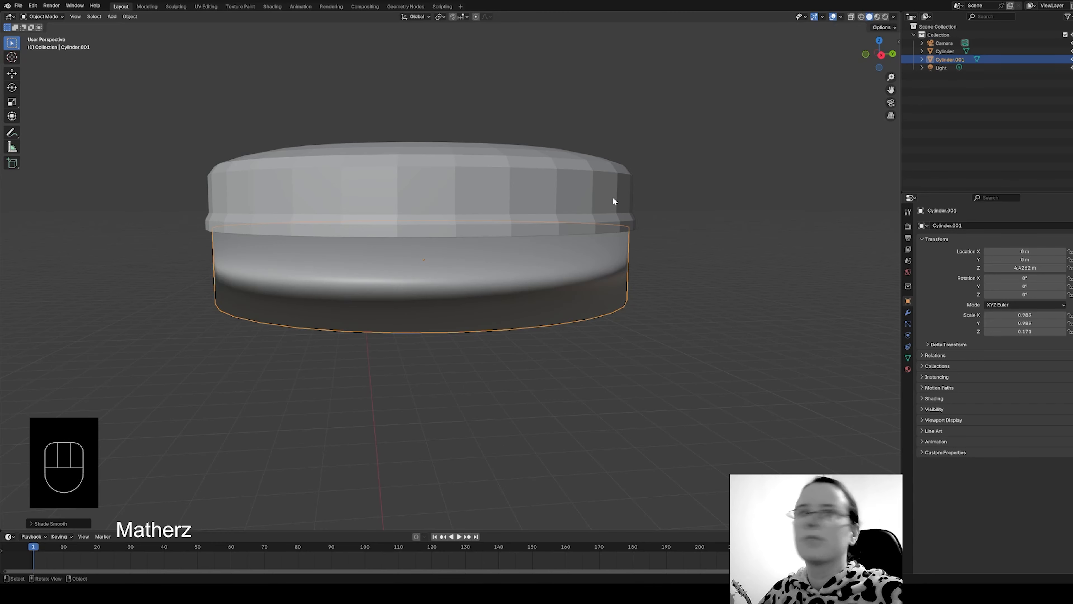
left_click(554, 185)
right_click(553, 186)
left_click(551, 187)
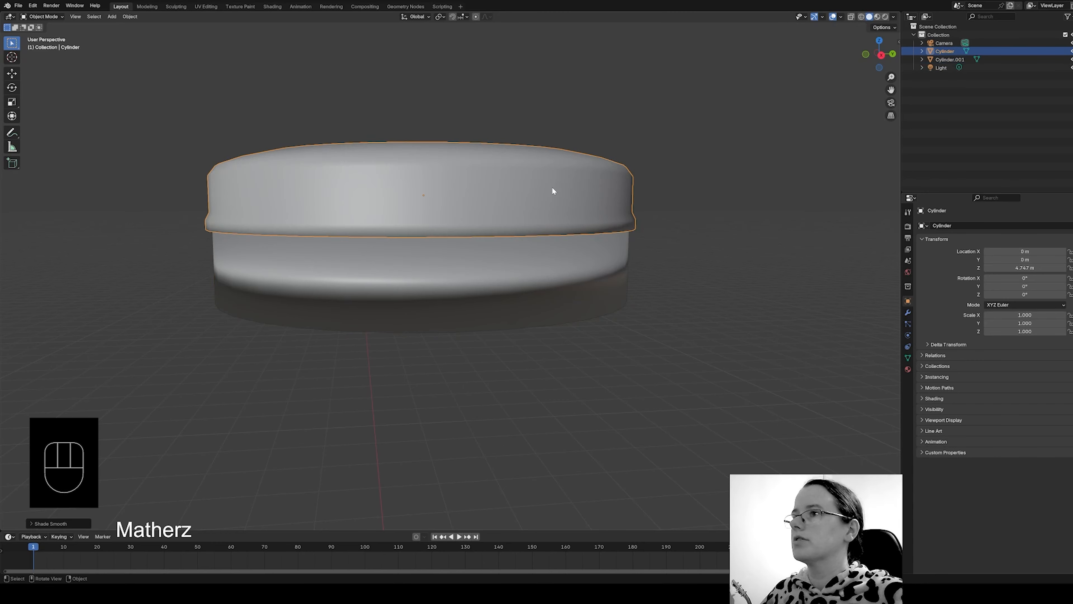
In Edit Mode, extrude the lower cylinder's bottom face in place and scale it slightly inward.
mouse_move(588, 334)
middle_mouse_down()
mouse_move(613, 304)
mouse_move(589, 325)
middle_mouse_up()
left_click(507, 258)
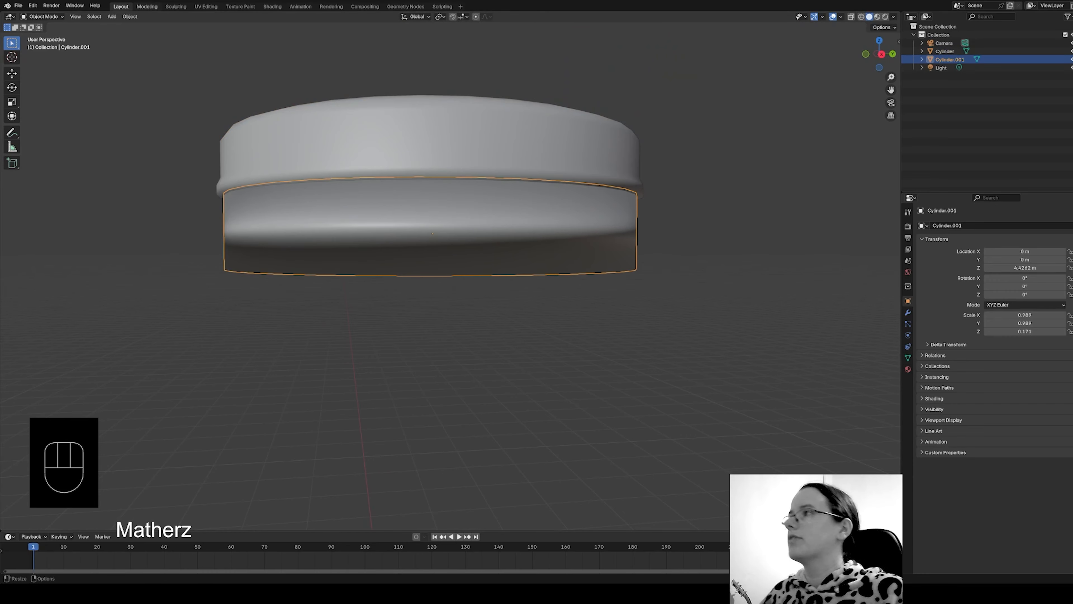
left_click(53, 17)
left_click(43, 35)
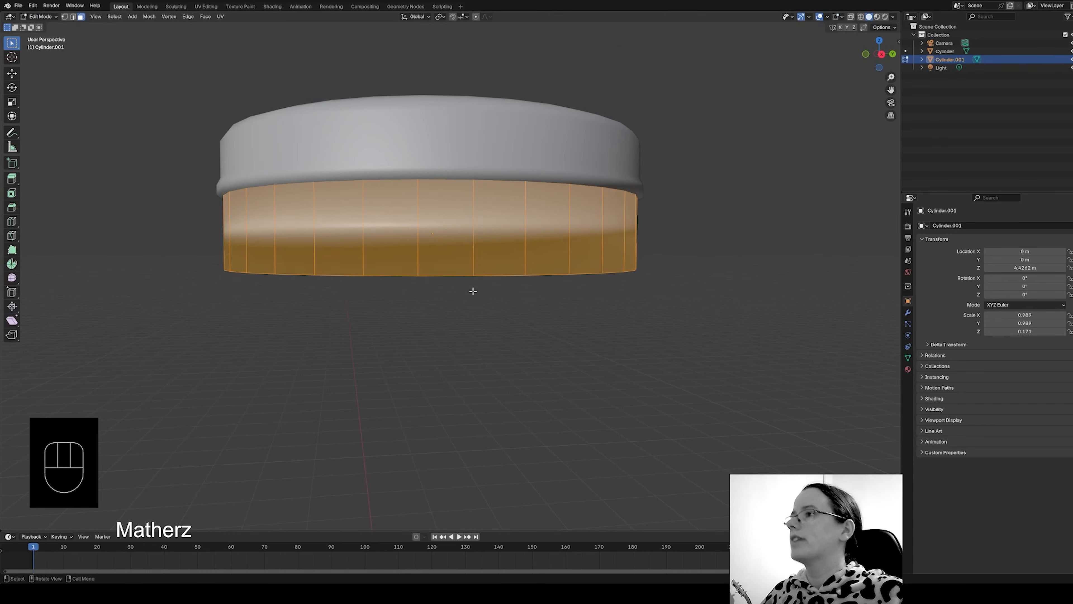
middle_click_drag(472, 290, 462, 240)
key("3")
left_click(438, 184)
middle_click_drag(439, 184, 541, 318)
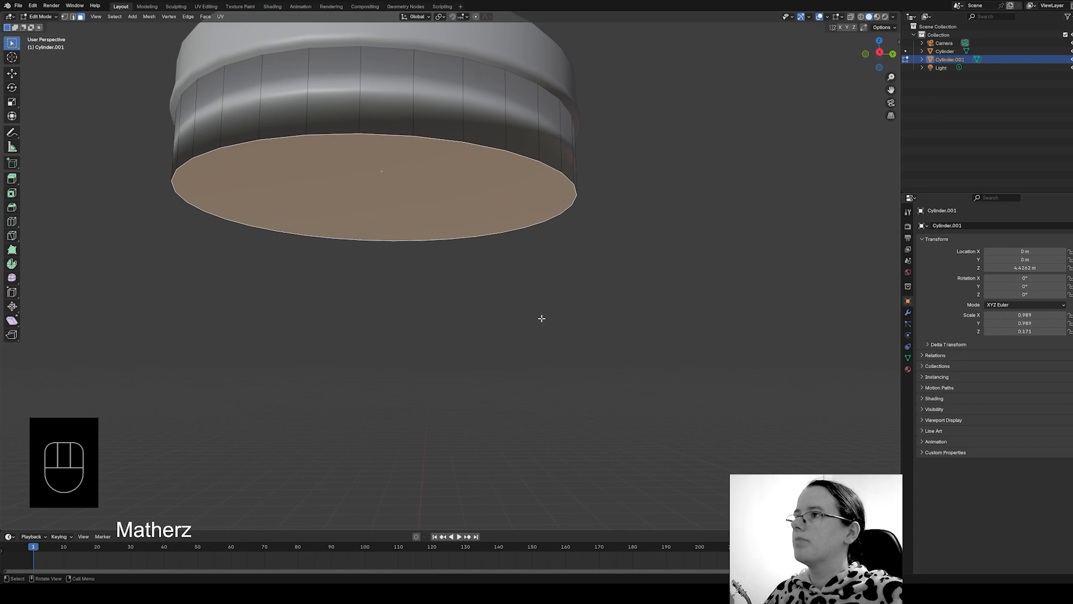
key("e")
right_click(492, 286)
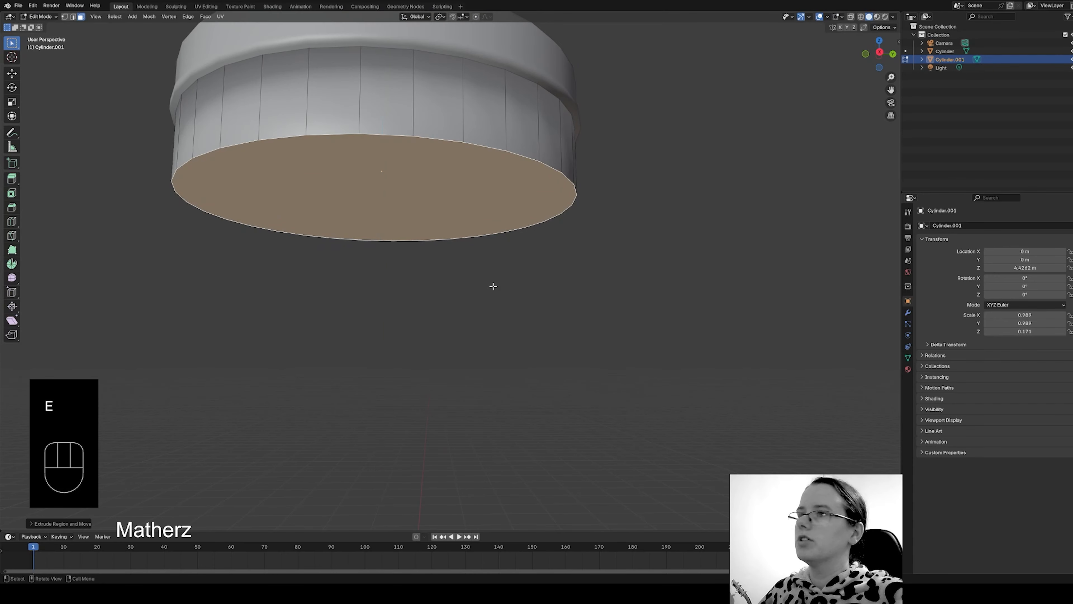
key("s")
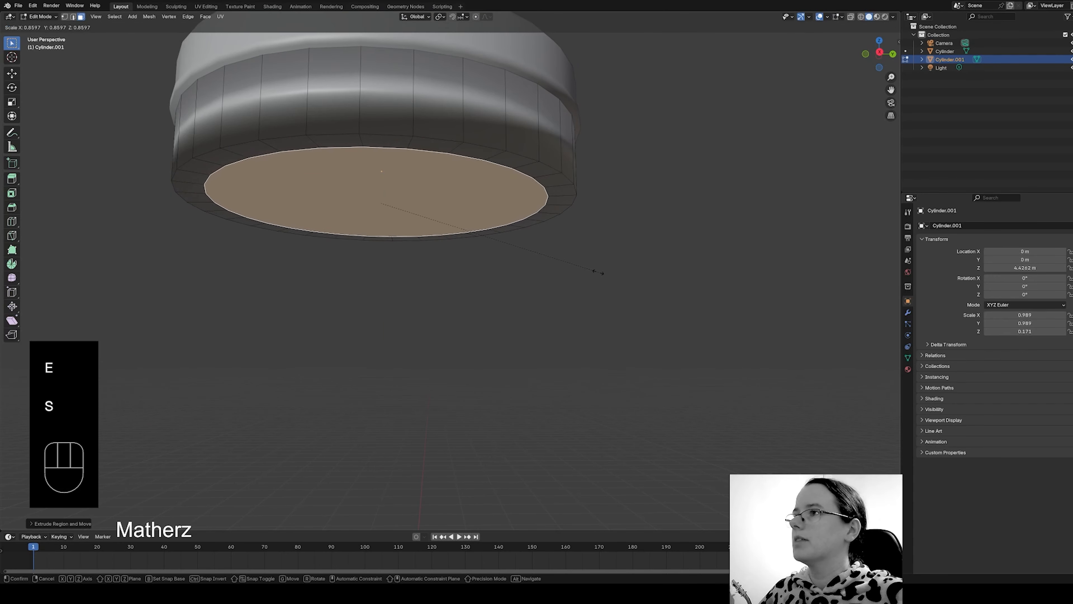
left_click(583, 284)
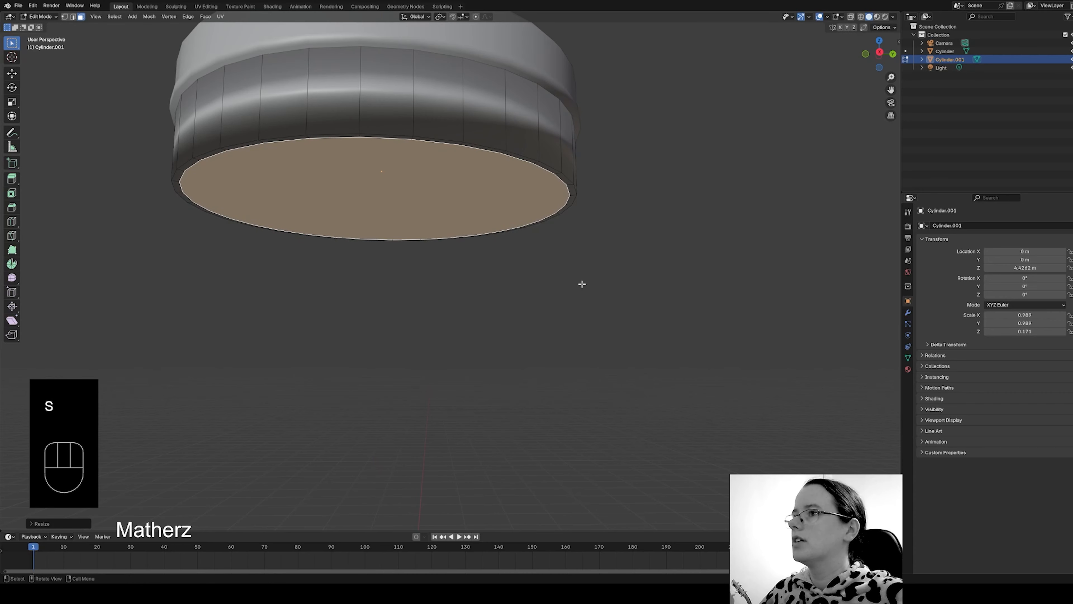
Extrude the inset bottom face down a short distance, extrude it again in place and scale it inward to about 0.95.
key("e")
left_click(522, 296)
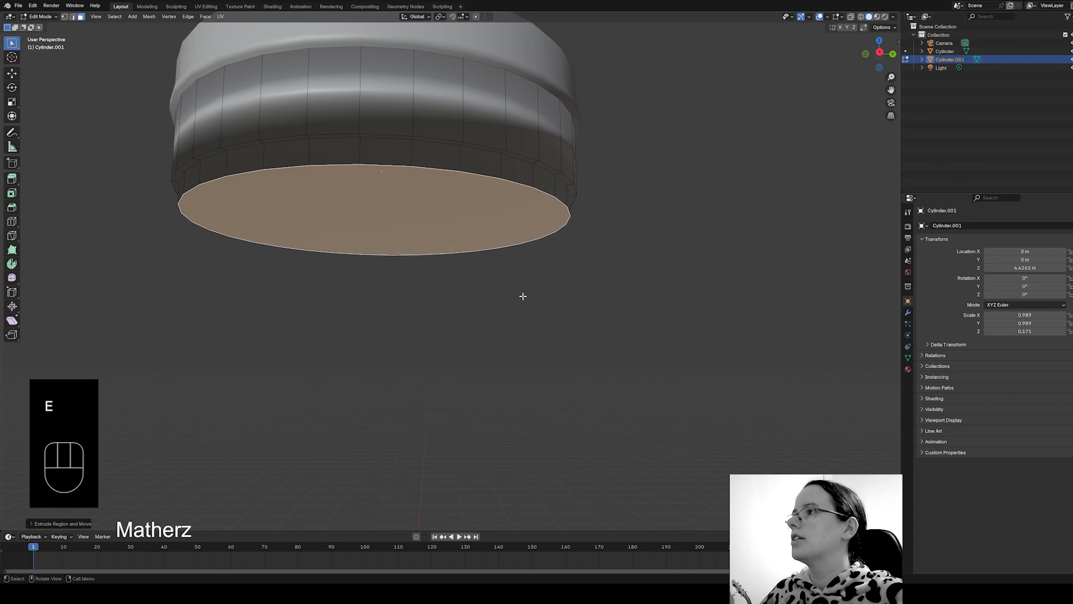
key("e")
left_click(583, 295)
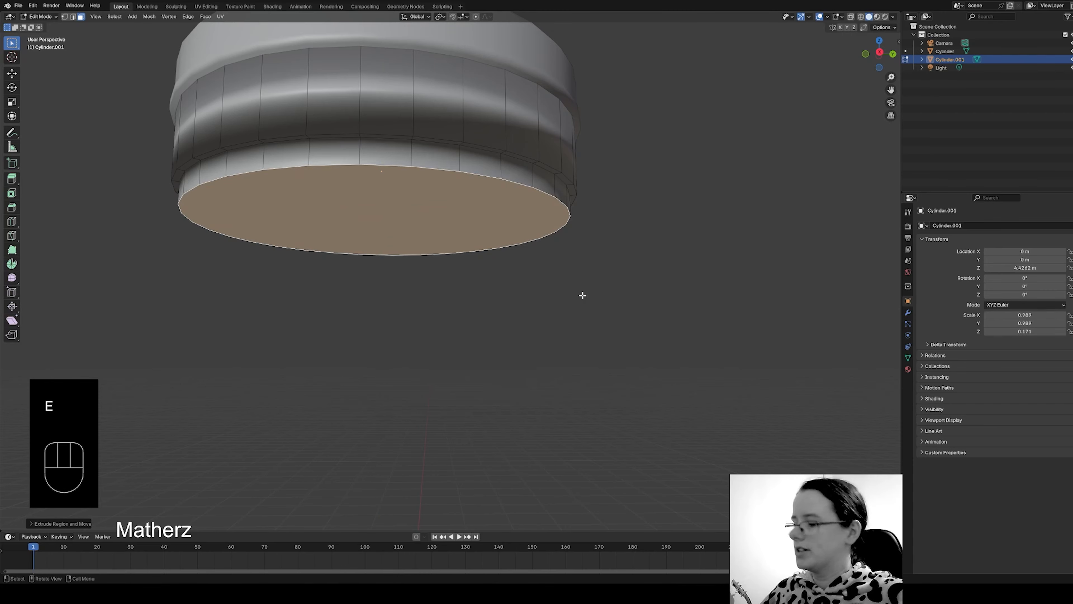
key("s")
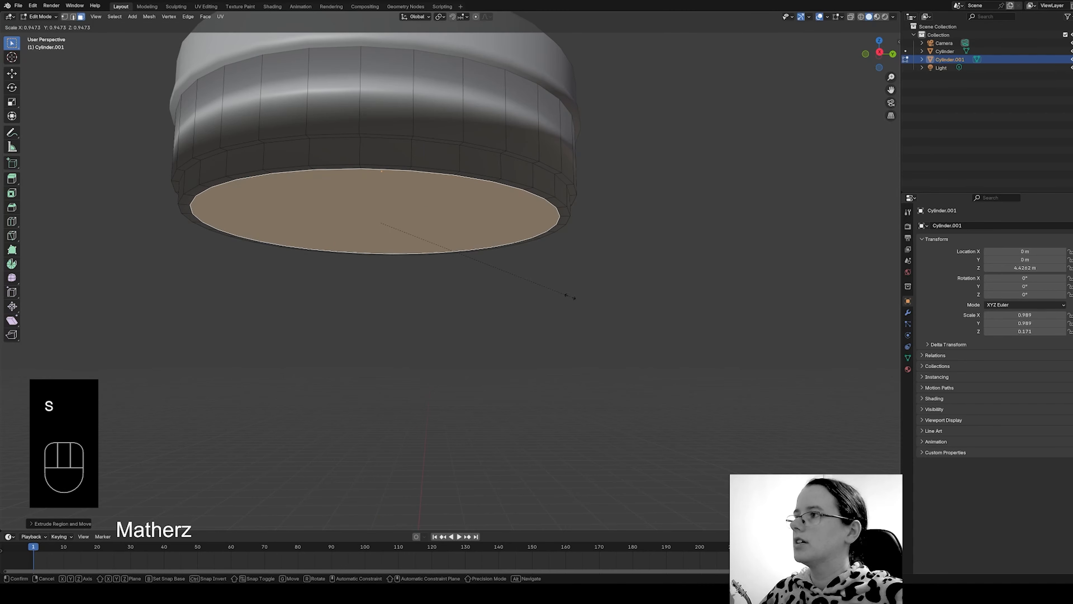
left_click(570, 297)
Return to Object Mode and stretch the upper disc along the Z axis to a scale of about 1.33.
middle_click_drag(570, 296, 599, 330)
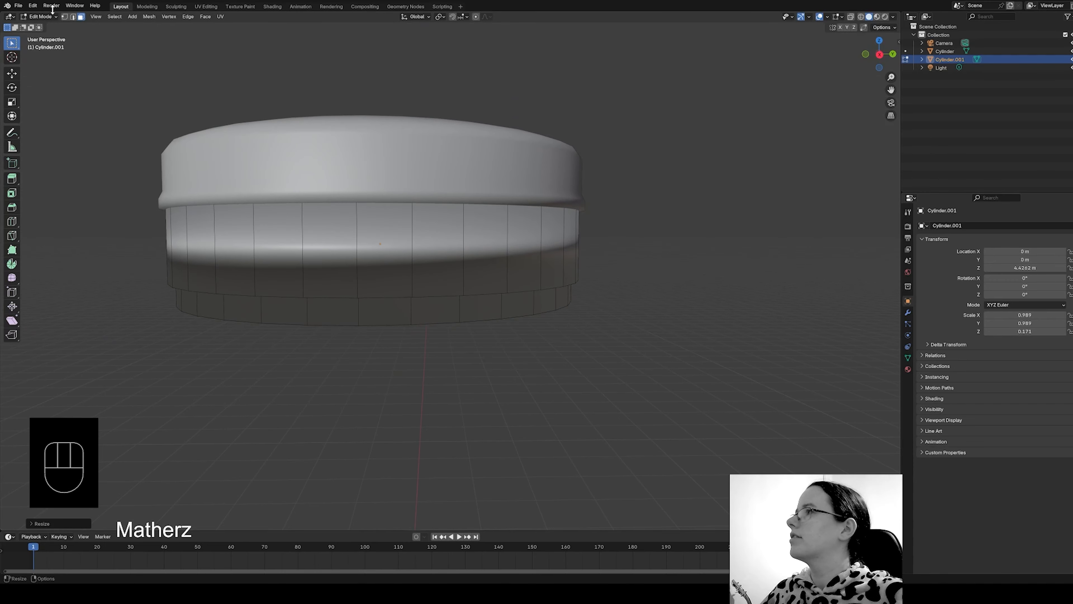
left_click(42, 16)
left_click(53, 30)
left_click(360, 139)
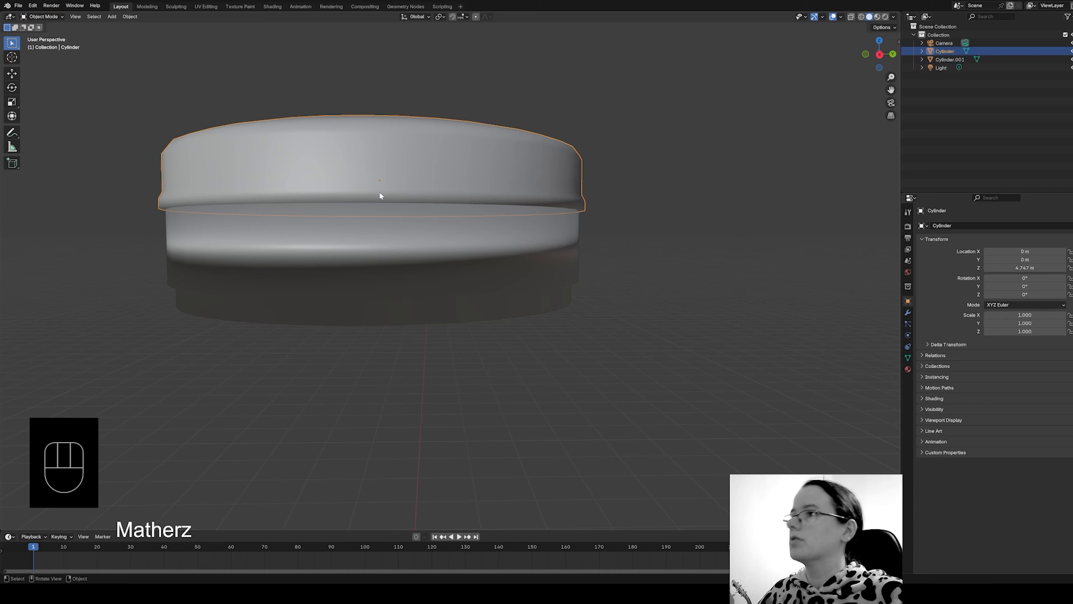
key("s")
middle_click_drag(379, 191, 380, 196)
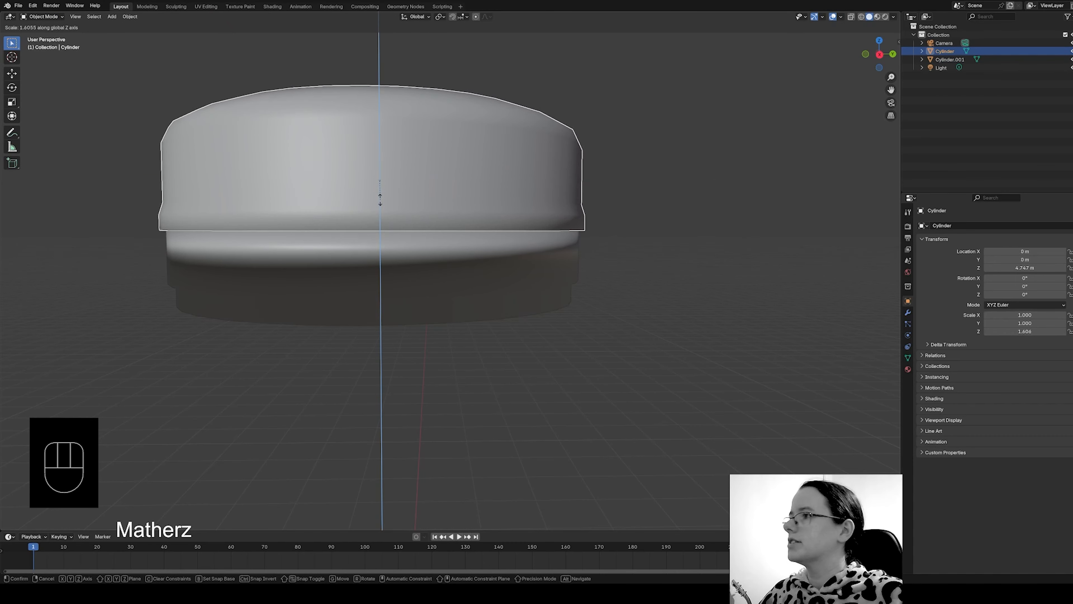
left_click(378, 195)
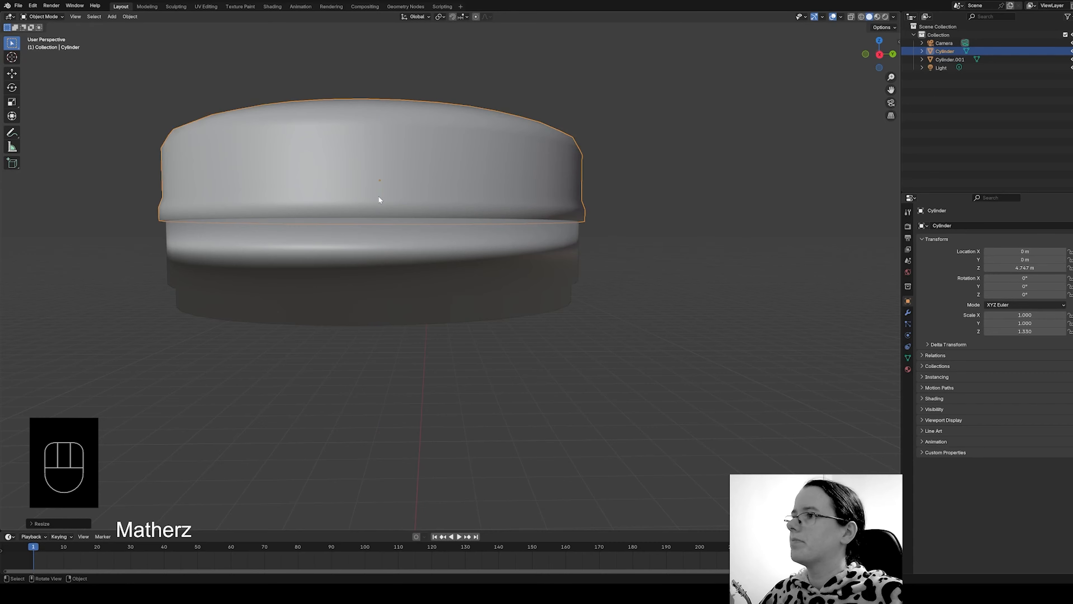
Deselect the disc and switch the viewport to Material Preview shading.
middle_click_drag(378, 195, 524, 351)
scroll(472, 304, "down", 3)
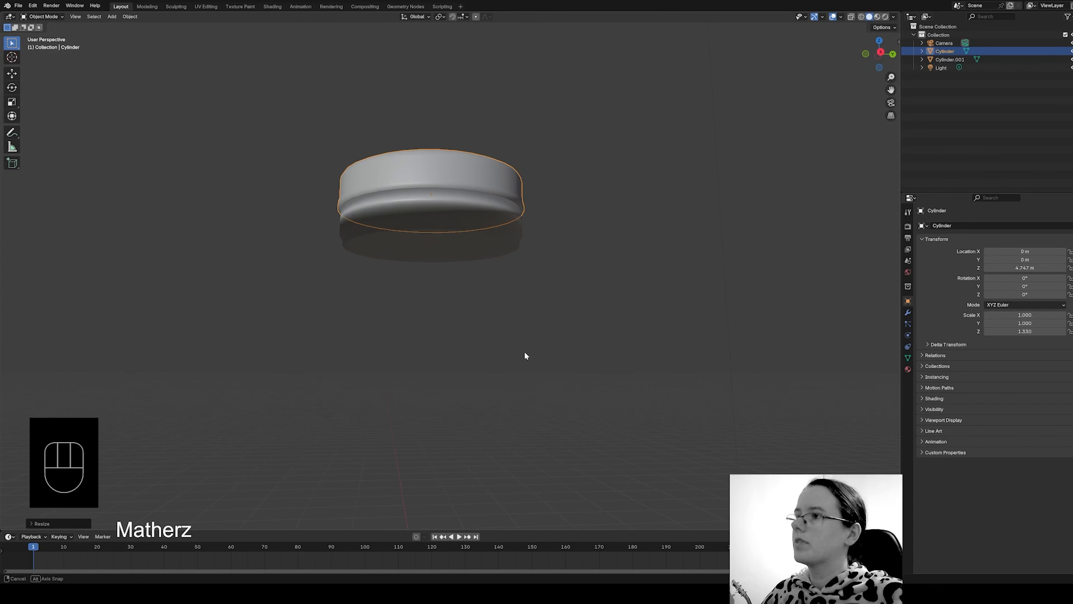
left_click(594, 276)
middle_click_drag(595, 277, 779, 66)
left_click(877, 18)
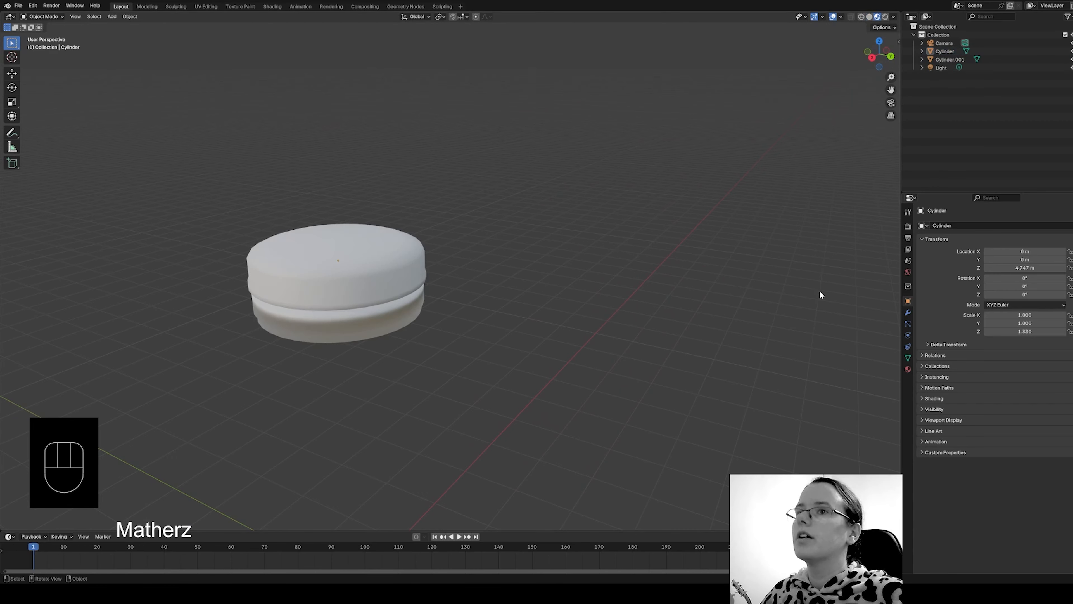
Give the upper disc a new material with an orange-red base color and a roughness of 1.000.
middle_click_drag(821, 295, 511, 330)
left_click(505, 238)
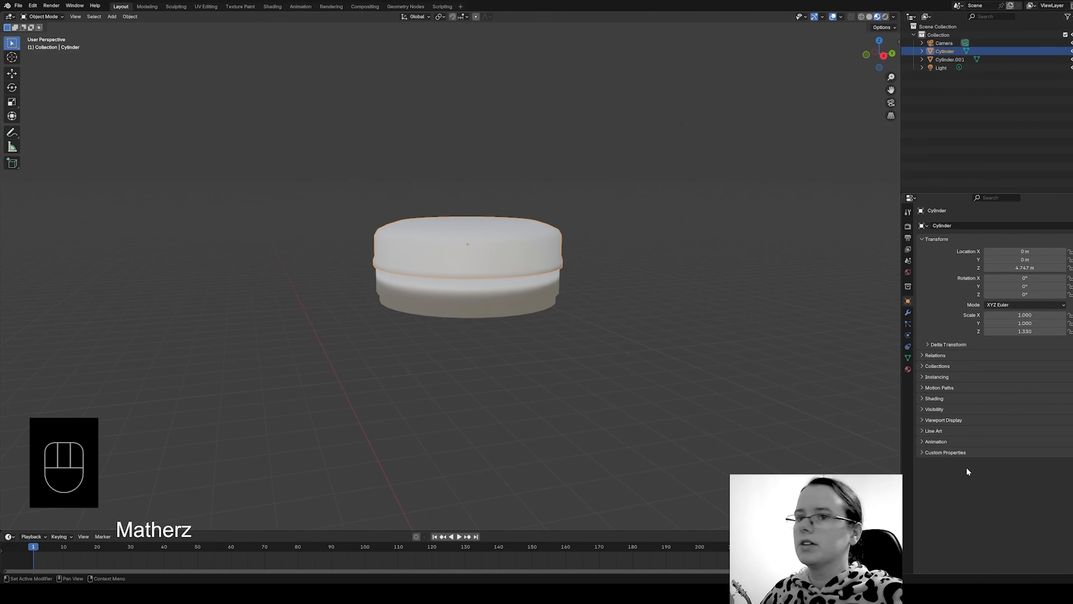
left_click(908, 371)
left_click(1006, 262)
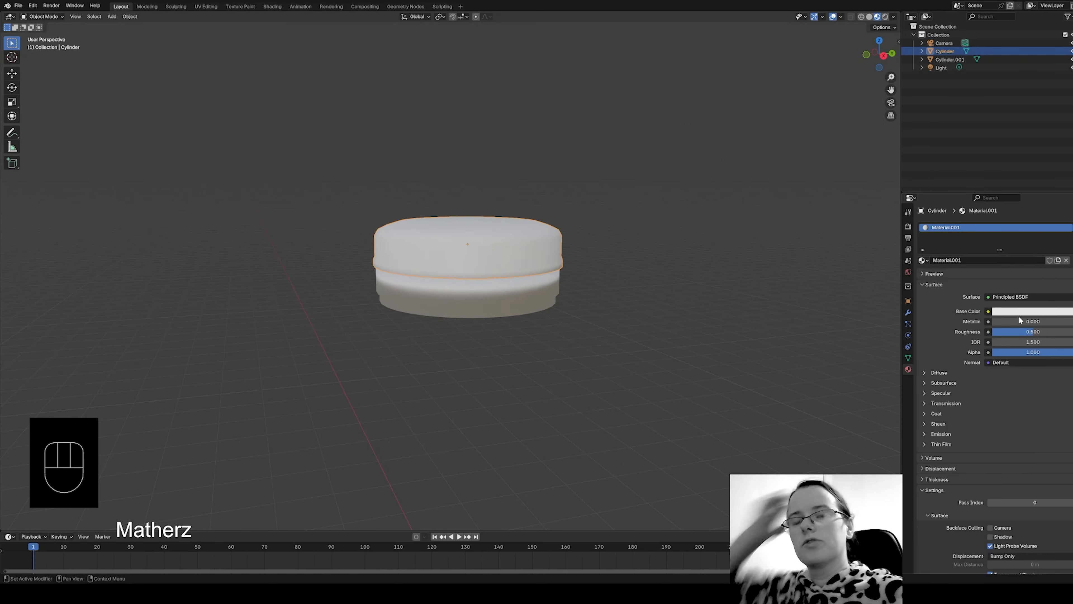
left_click(1024, 311)
mouse_move(1033, 231)
left_mouse_down()
mouse_move(1030, 240)
mouse_move(1029, 218)
mouse_move(1023, 231)
left_mouse_up()
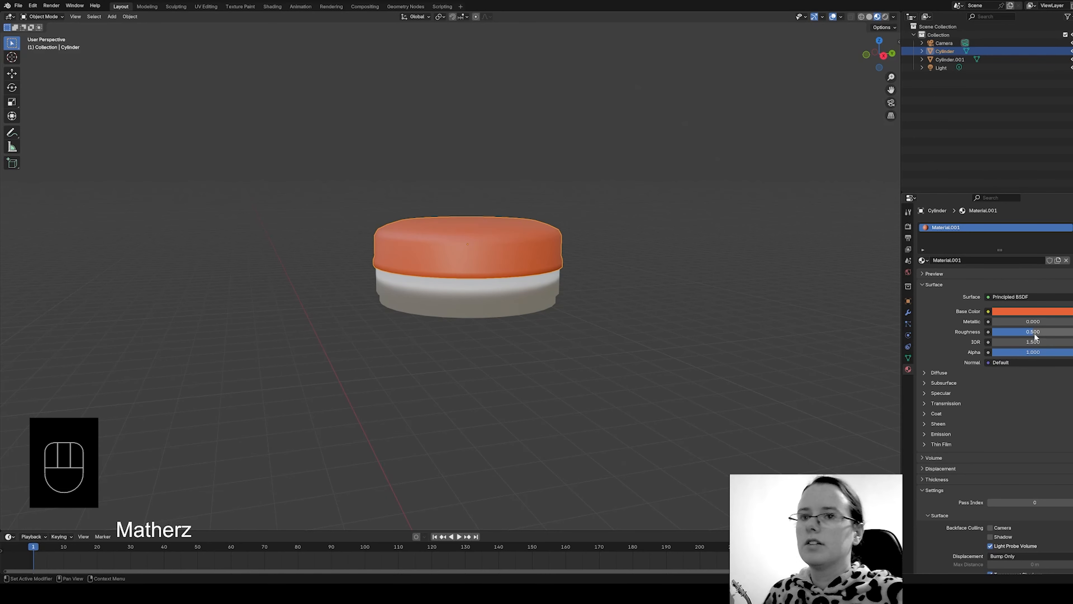
left_click_drag(1031, 333, 1069, 332)
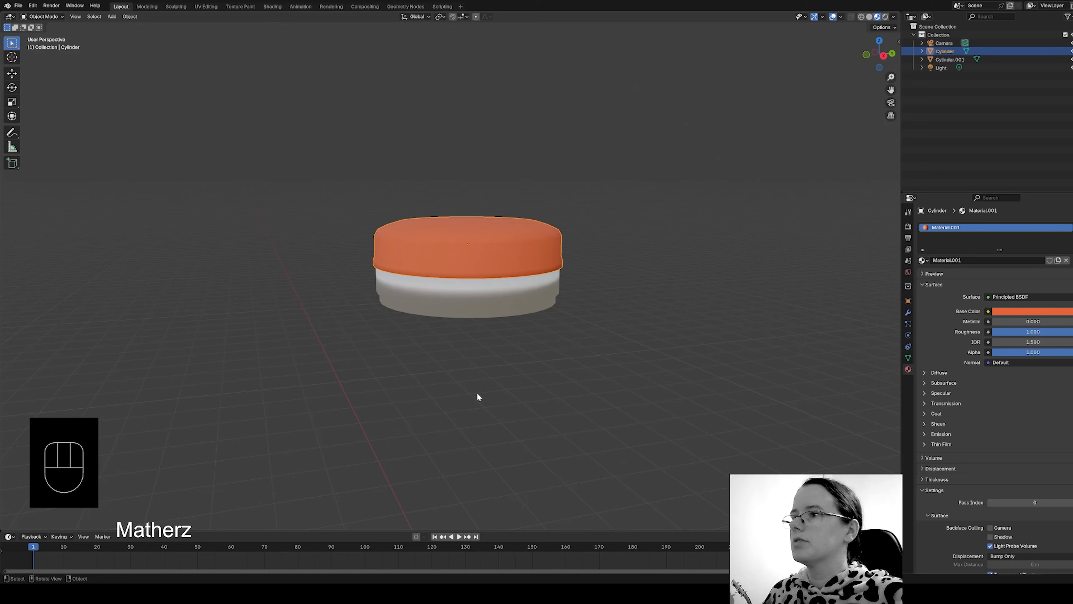
Give the lower cylinder a new material with a dark brown base color.
left_click(498, 287)
left_click(1039, 259)
left_click(1014, 311)
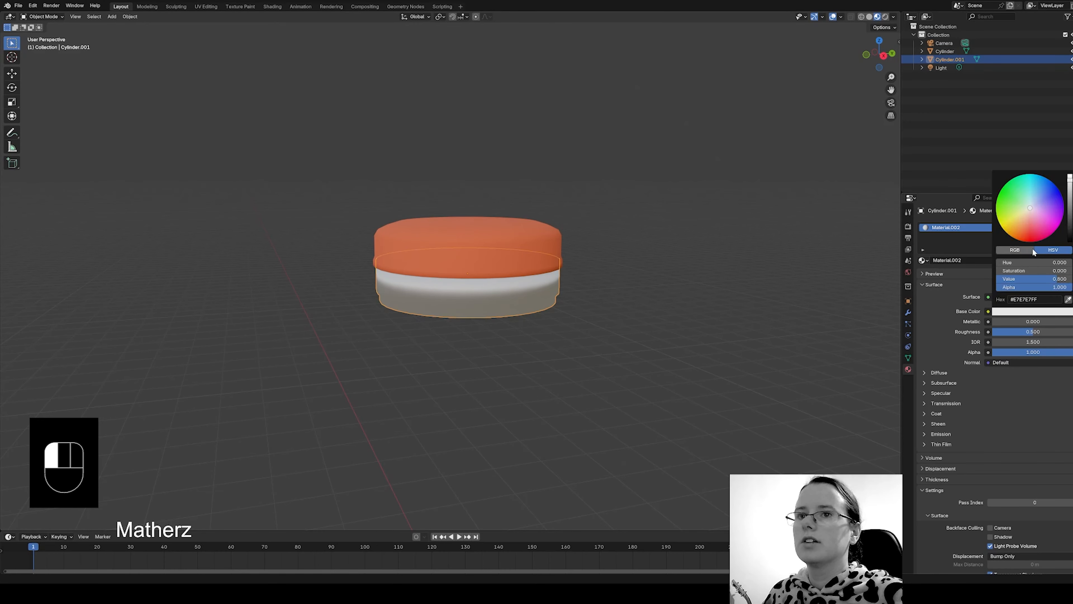
left_click_drag(1026, 224, 1012, 229)
left_click_drag(1069, 180, 1069, 218)
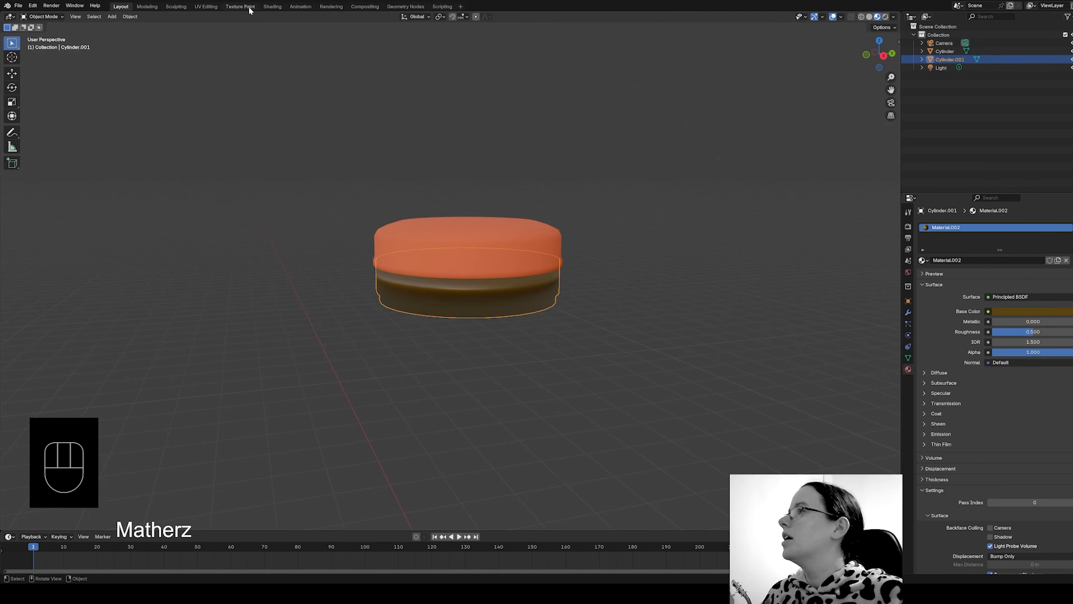
Add another cylinder mesh and stretch it along the Z axis into a tall column reaching above the disc.
left_click(112, 17)
mouse_move(119, 26)
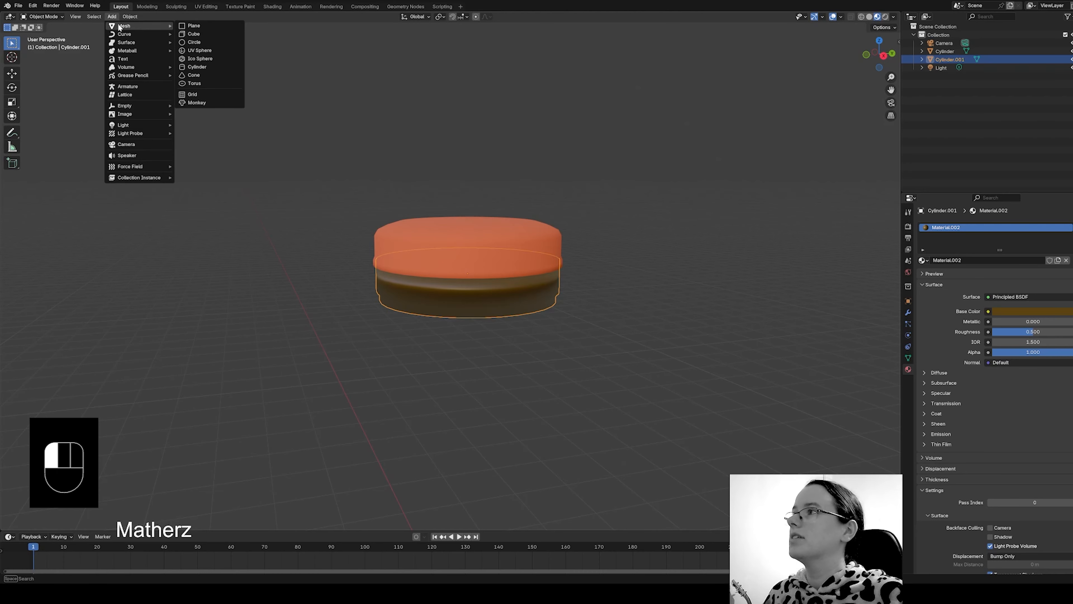
left_click(204, 66)
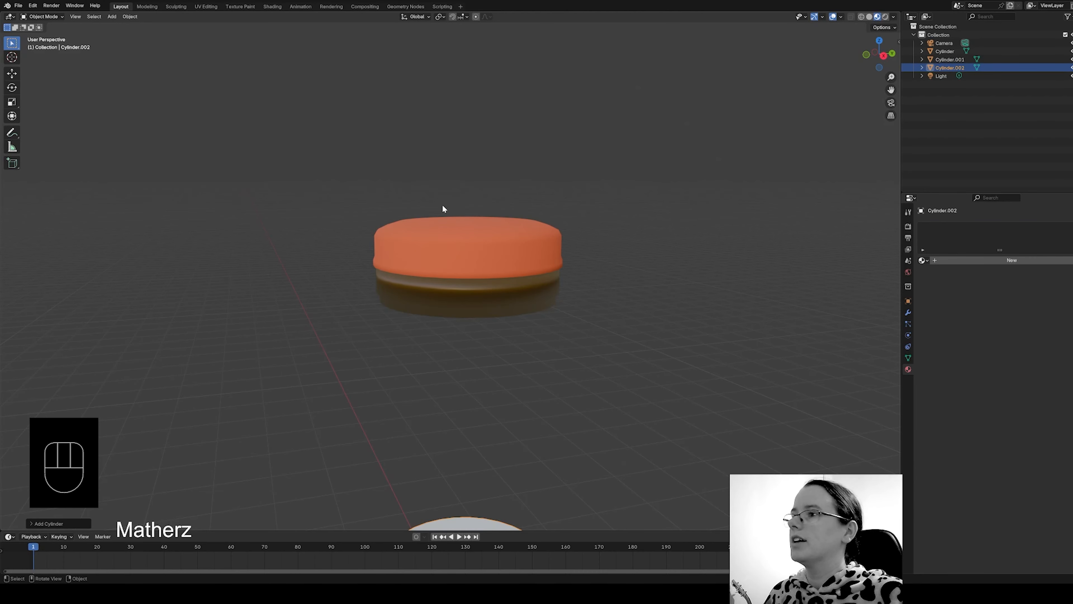
scroll(536, 381, "down", 6)
key("s")
key("z")
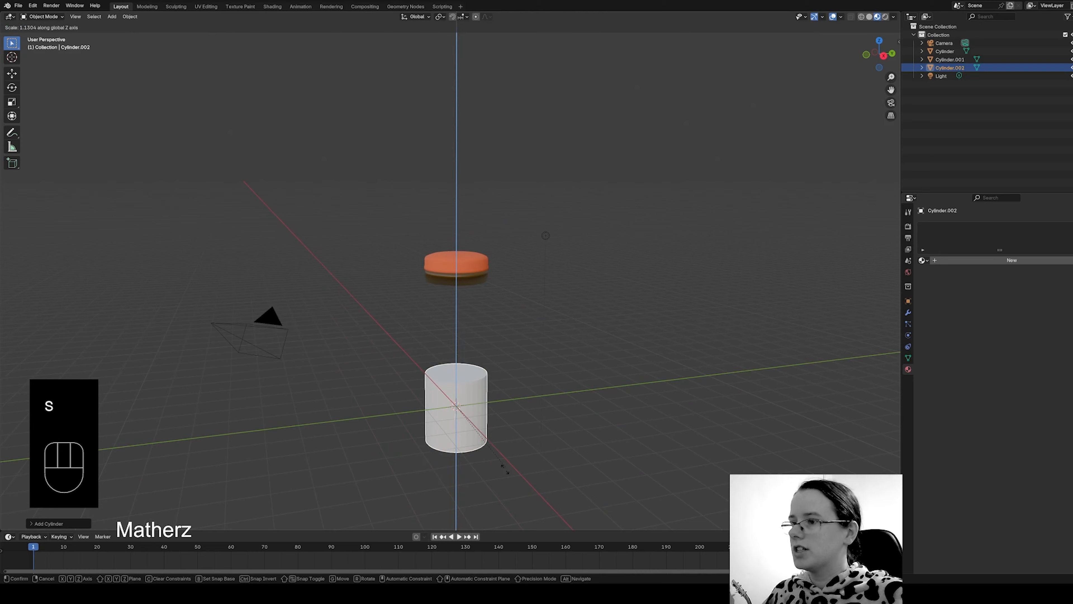
left_click(628, 18)
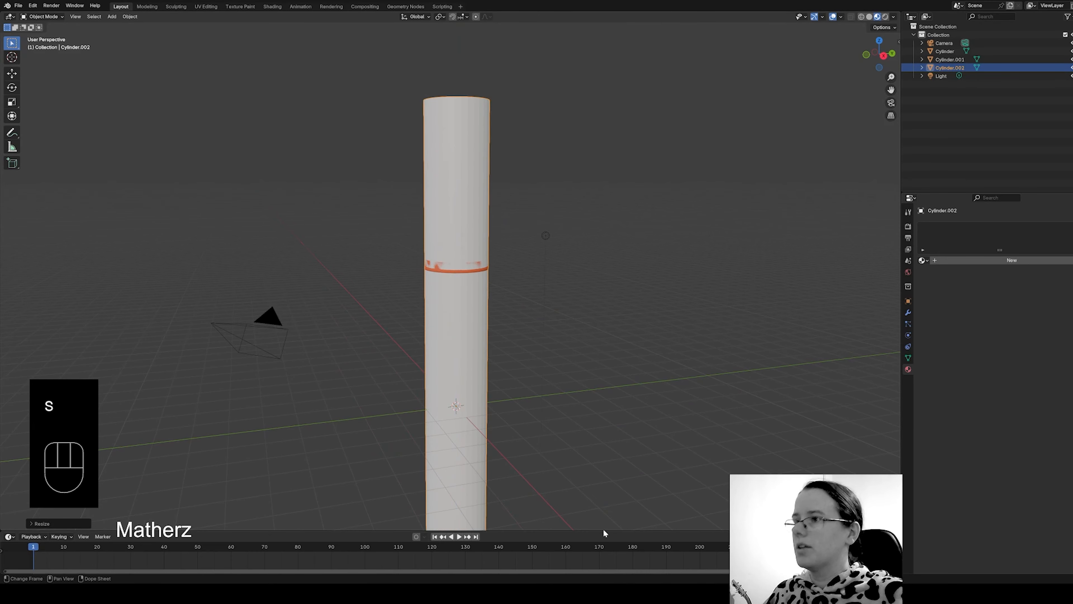
Scale the tall column down uniformly to about 0.08, and stretch it along the Z axis into a thin leg.
key("s")
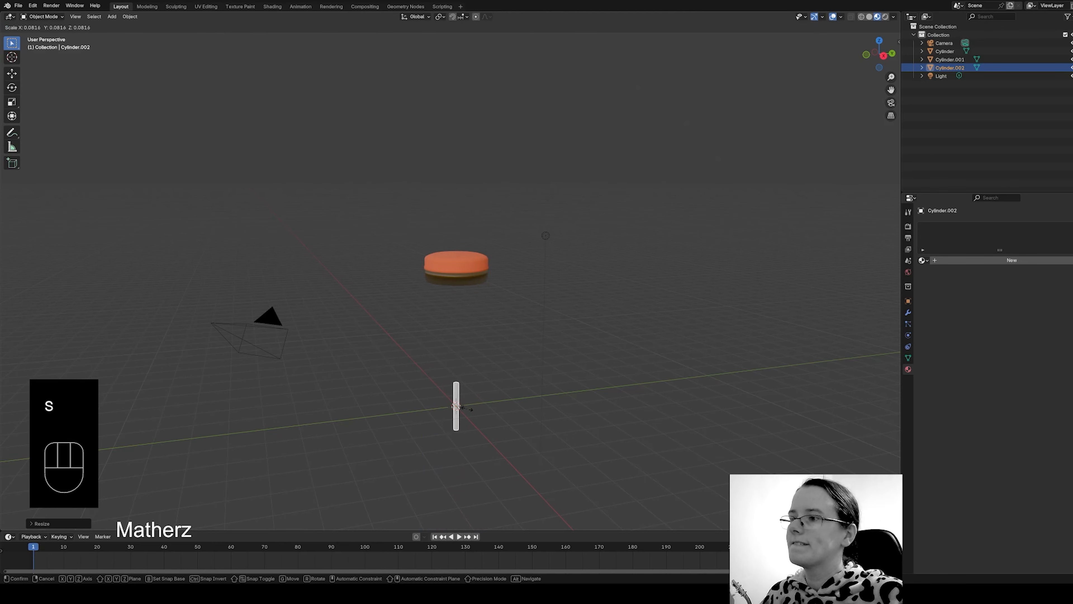
left_click(466, 411)
key("s")
key("z")
left_click(470, 450)
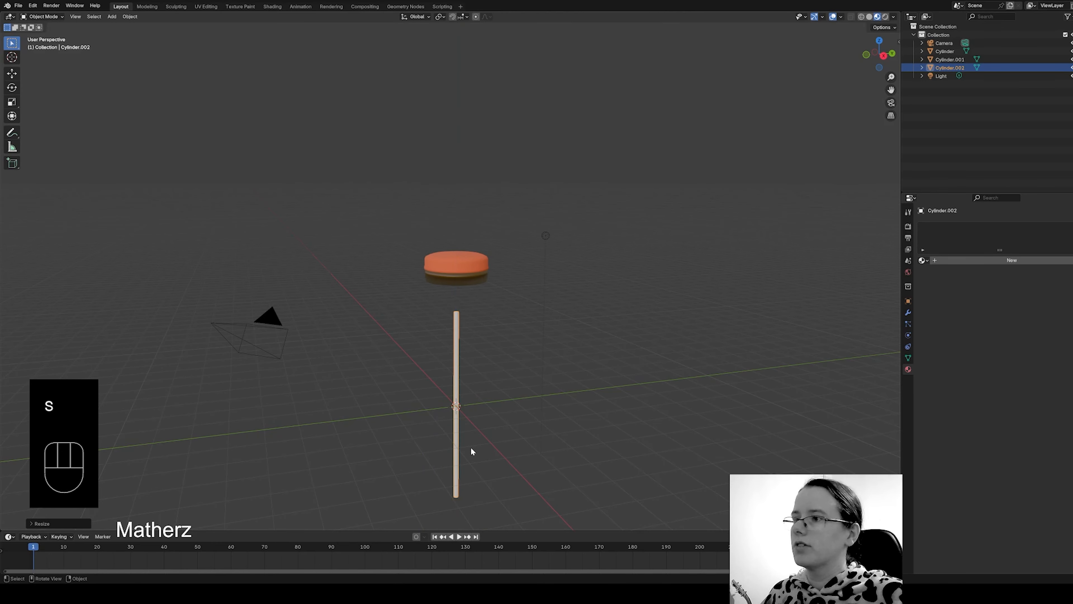
Raise the thin leg about 1.15 m along the Z axis so its upper end reaches into the dark brown section.
key("g")
key("z")
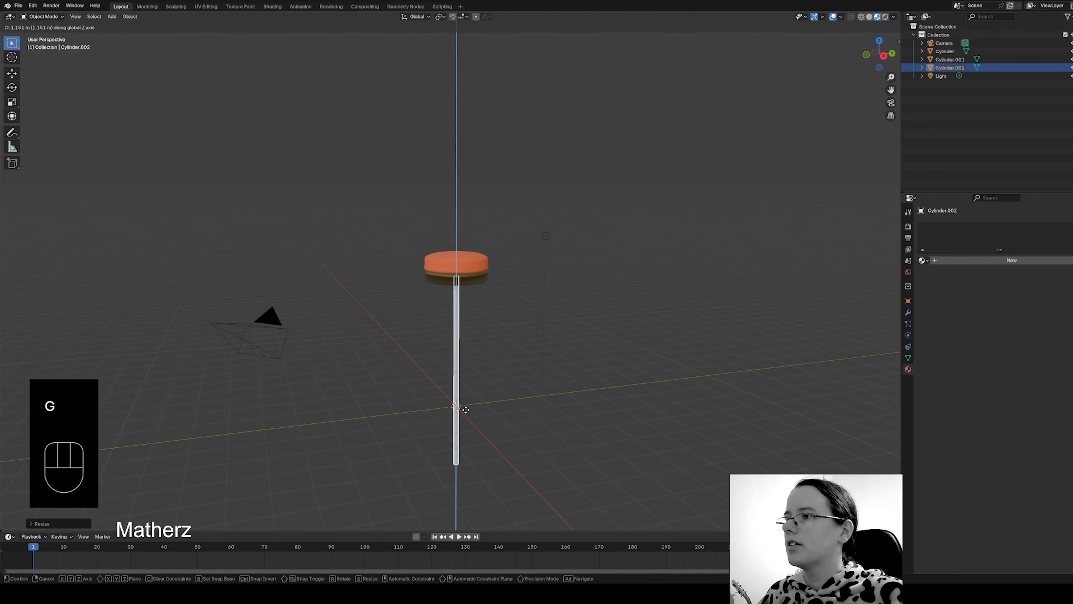
left_click(465, 407)
scroll(466, 381, "up", 4)
middle_click_drag(505, 424, 535, 414)
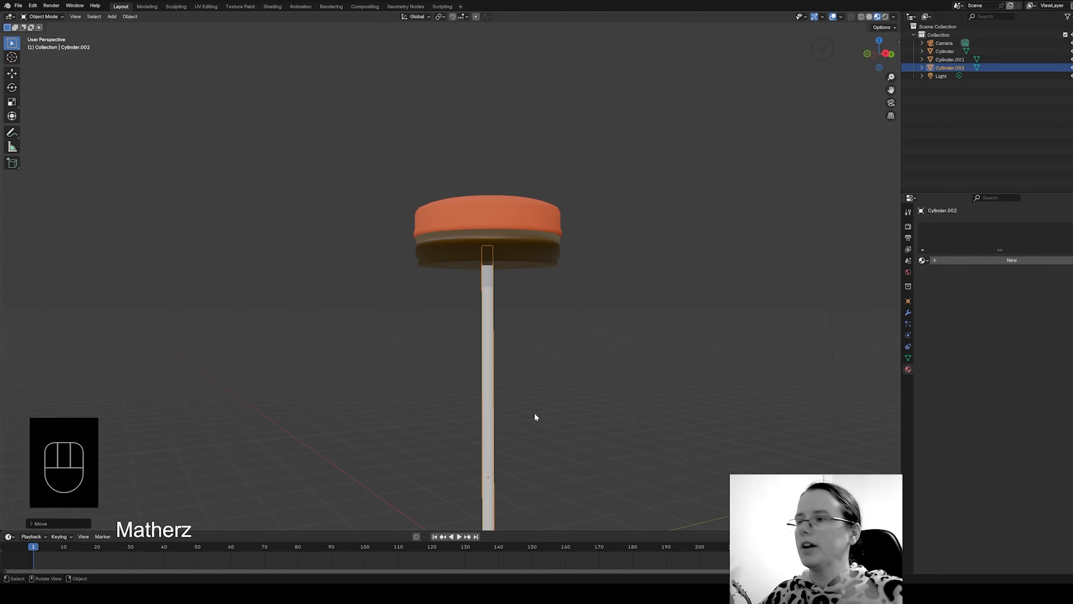
Shorten the leg along the Z axis and raise it until its upper end meets the underside of the seat again.
scroll(551, 337, "down", 4)
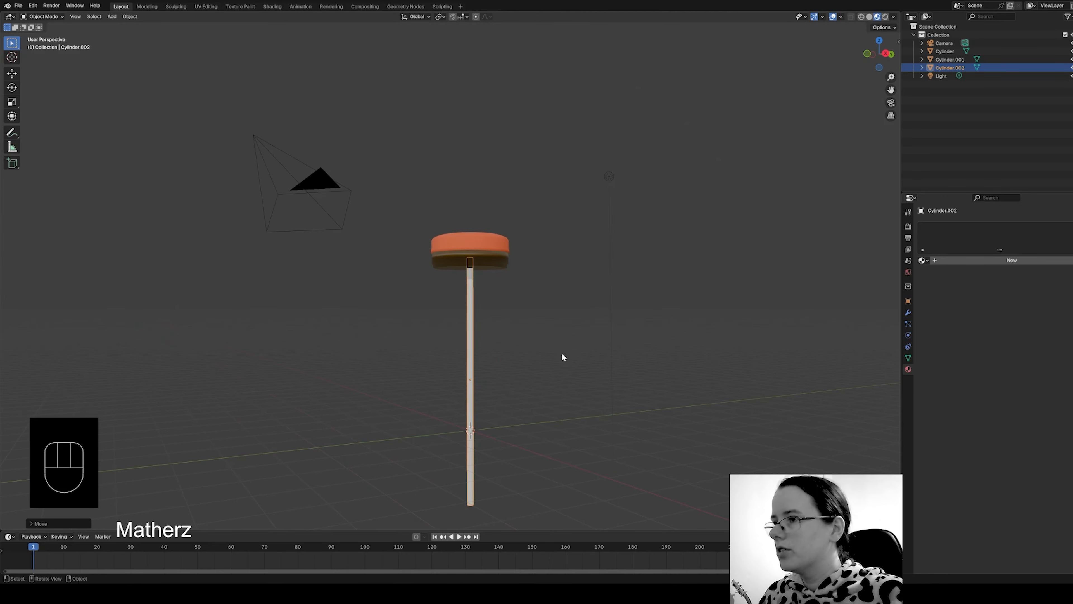
middle_click_drag(562, 353, 551, 389)
key("s")
key("z")
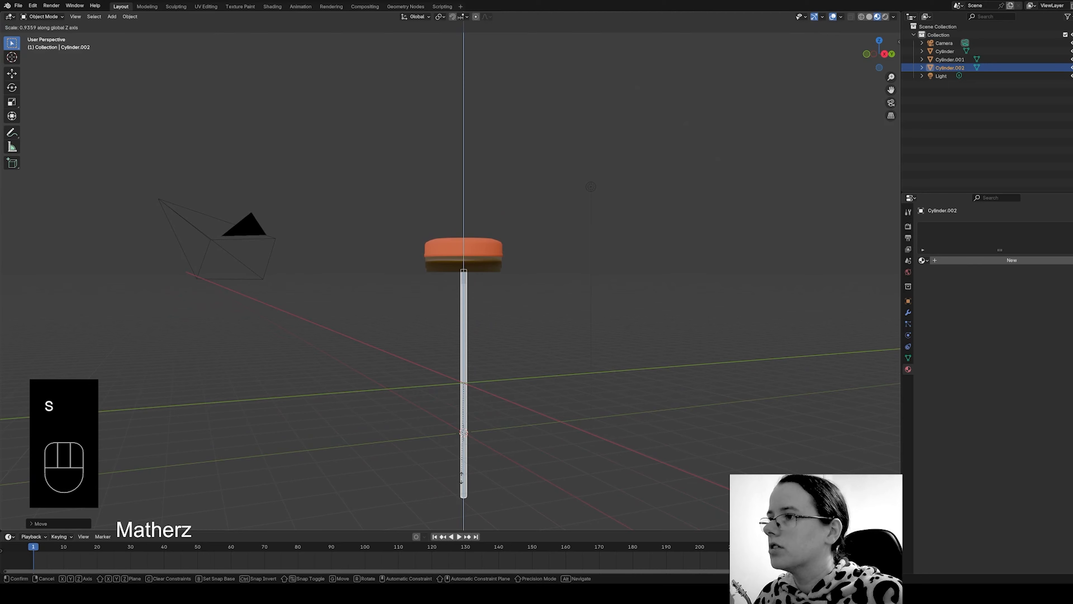
left_click(484, 442)
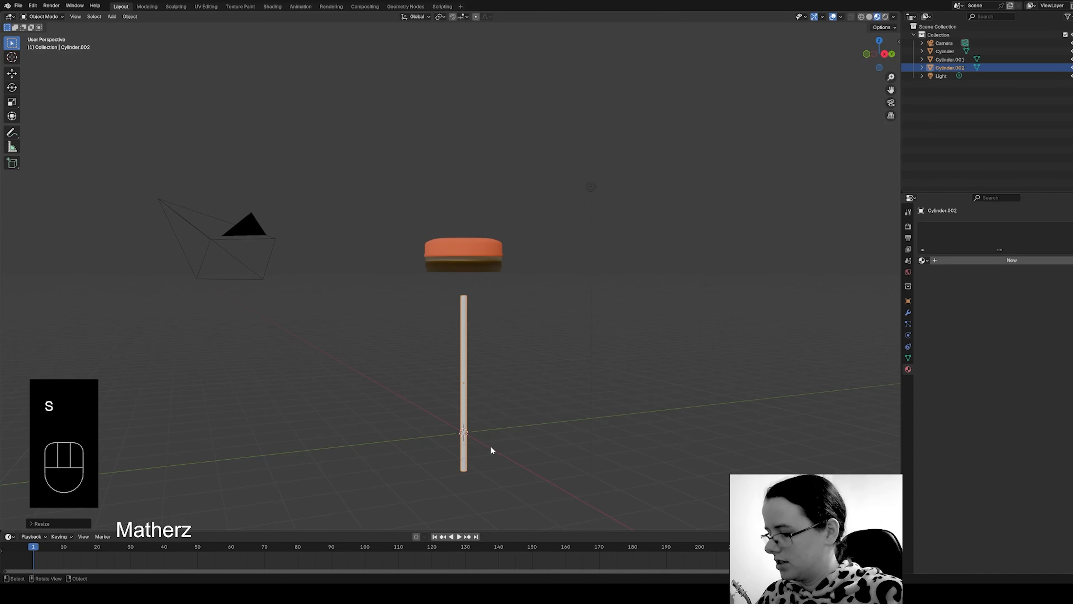
key("g")
key("z")
left_click(482, 426)
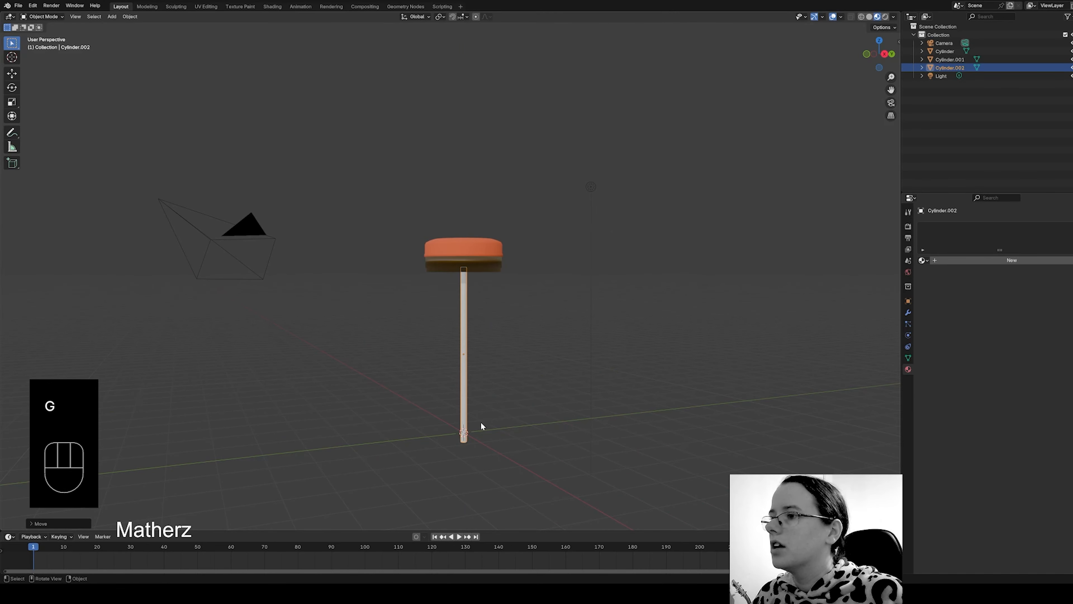
middle_click_drag(464, 414, 571, 367)
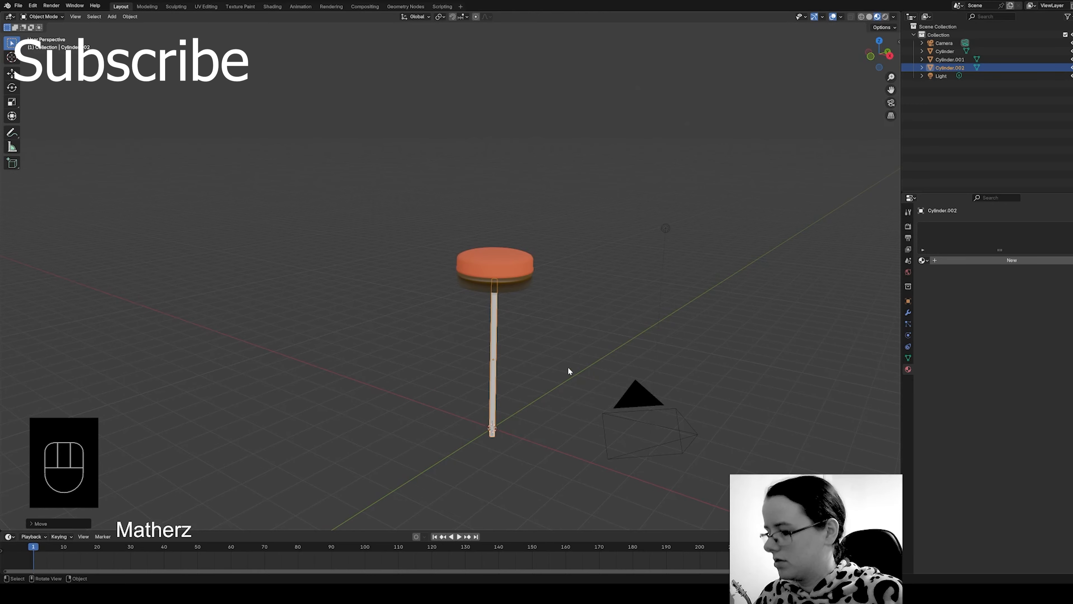
key("g")
left_click(568, 368)
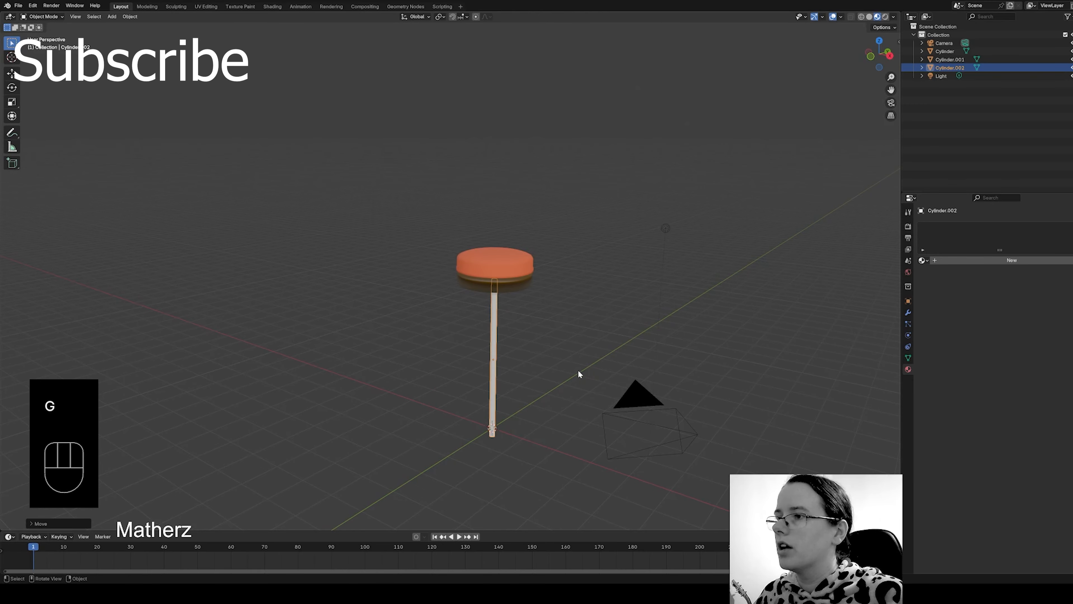
Split the 3D view into two viewports and set the new one to the front orthographic view.
left_click_drag(900, 13, 353, 18)
left_click(203, 191)
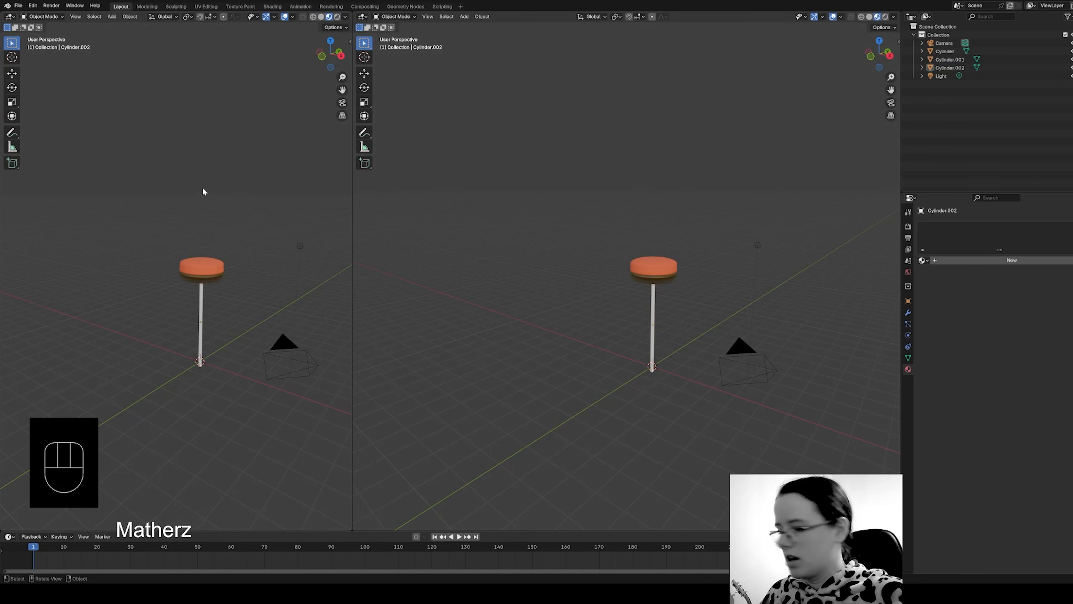
key("KP_1")
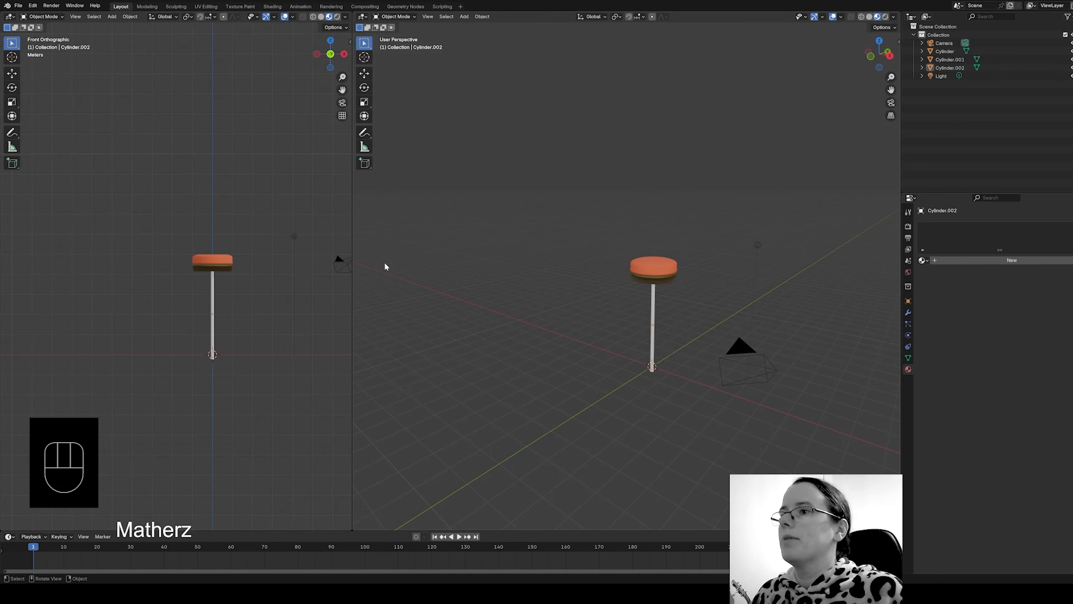
Move the leg about 0.69 m along the X axis toward the rim of the seat.
left_click(215, 284)
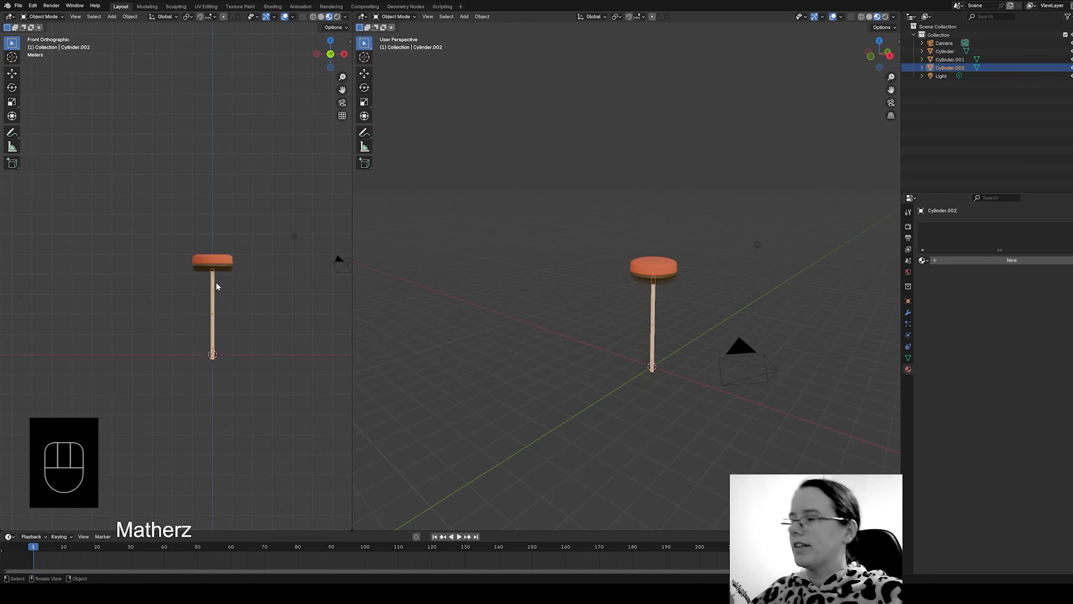
key("g")
key("x")
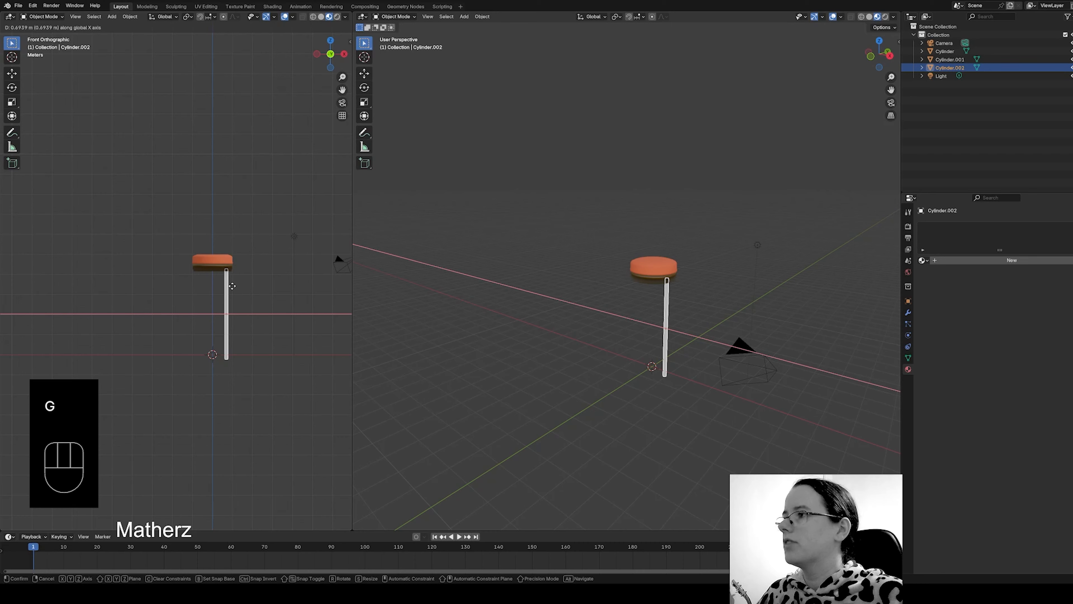
left_click(233, 290)
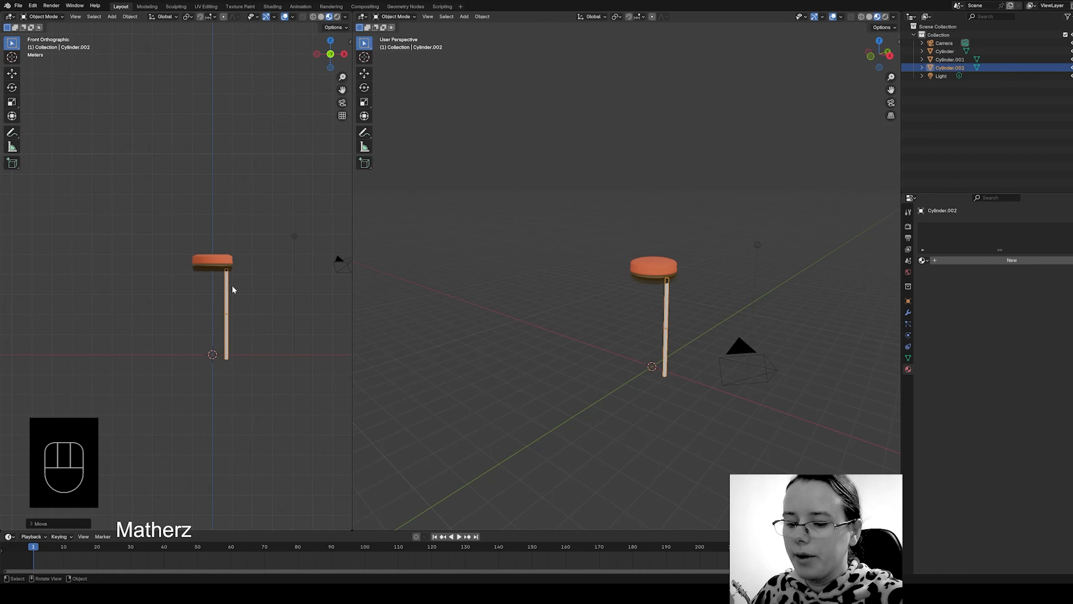
Set the orthographic viewport to the top view, centred on the seat, with Solid shading and X-ray turned on.
key("KP_4")
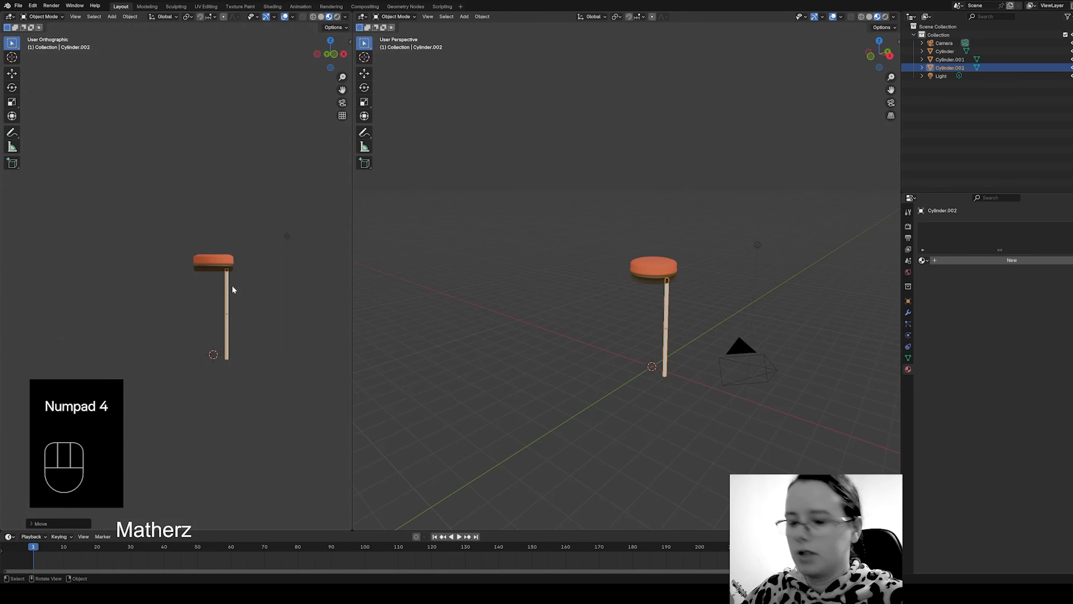
key("KP_5")
key("KP_6")
key("KP_8")
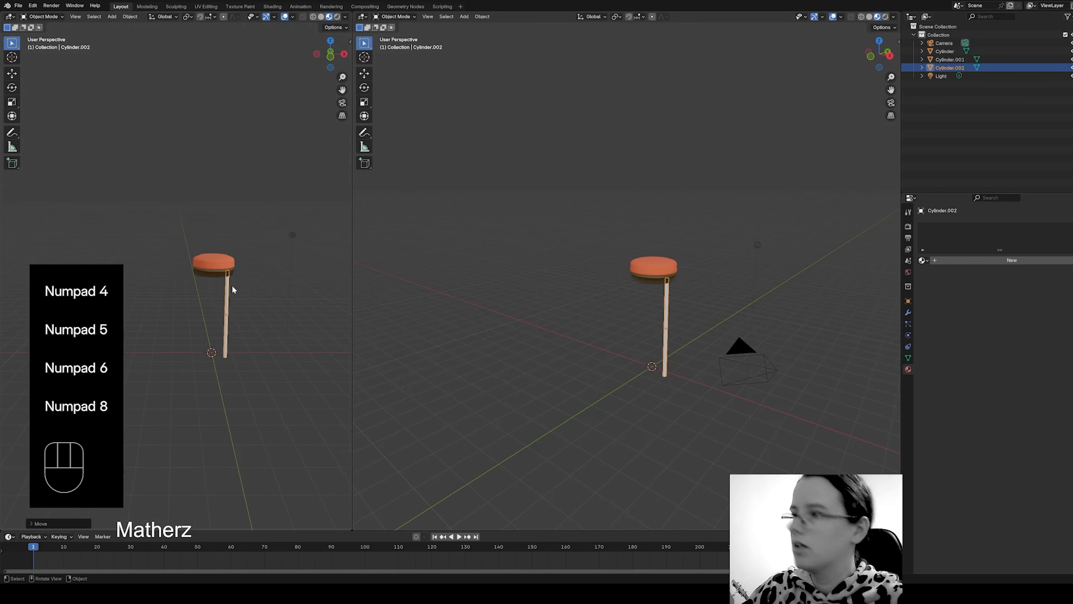
key("KP_9")
key("KP_7")
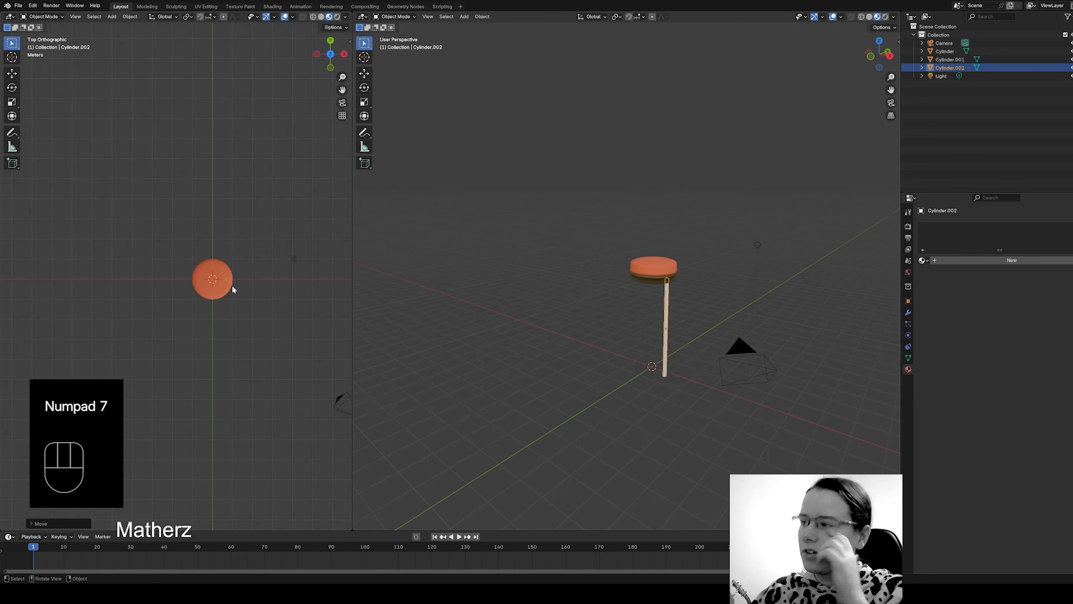
scroll(223, 306, "up", 6)
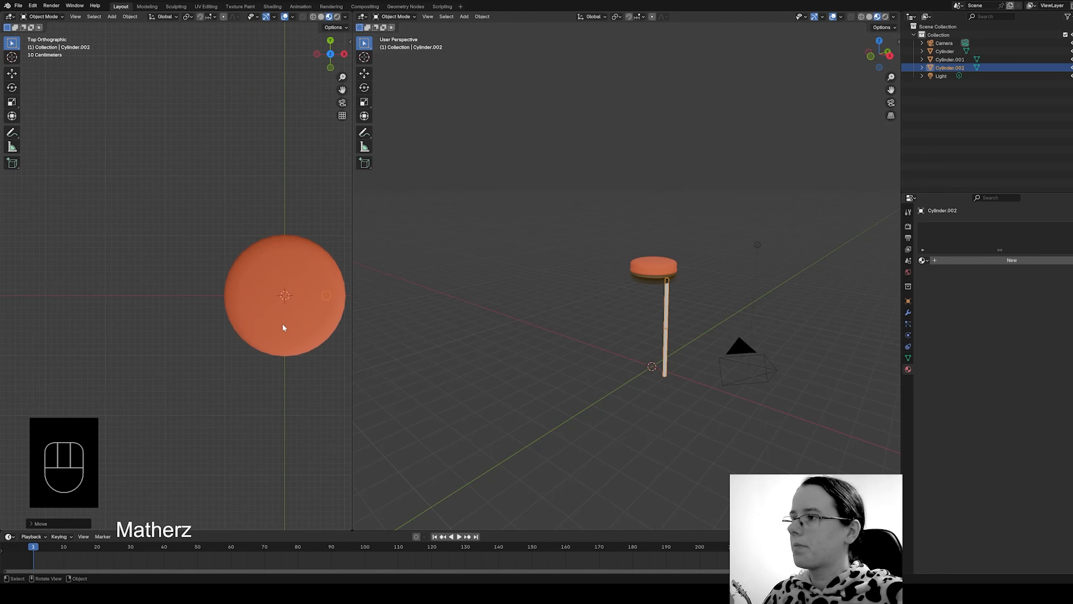
middle_click_drag(317, 296, 249, 294, "shift")
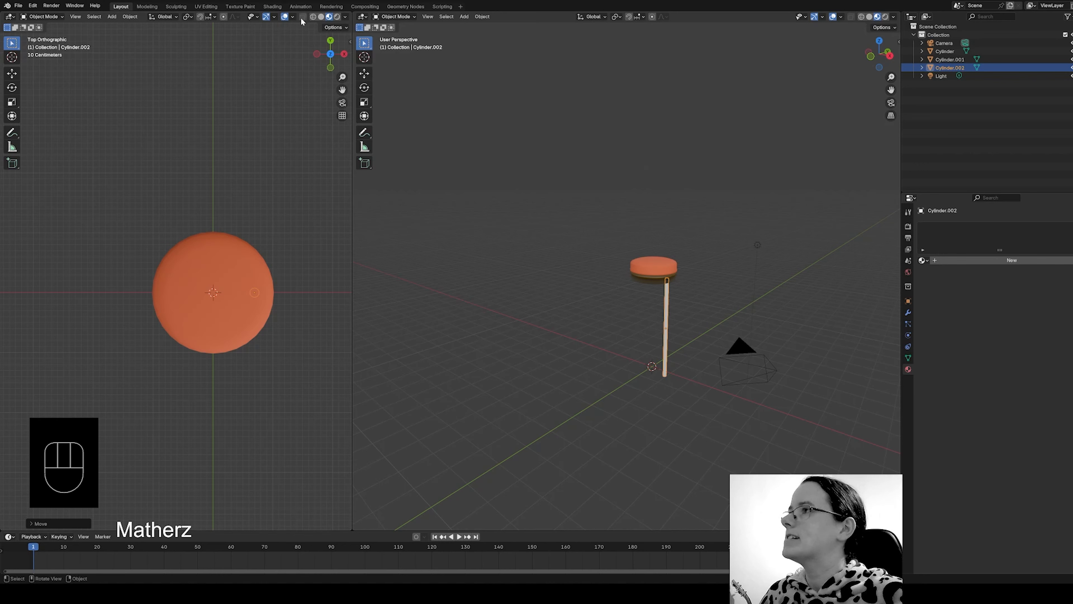
left_click(321, 17)
left_click(302, 17)
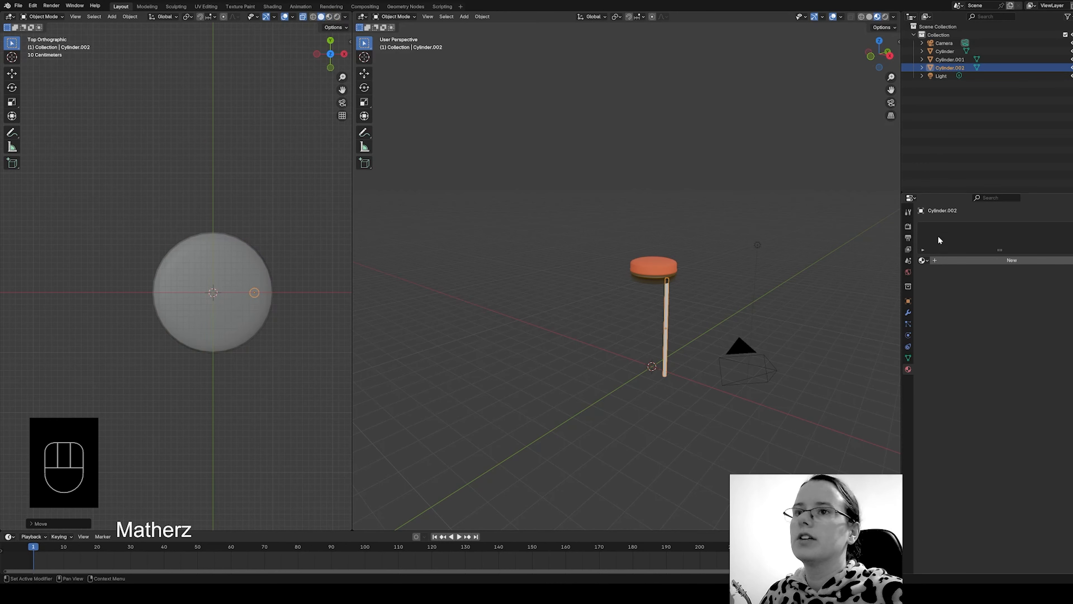
Set the scene's render engine to Cycles.
left_click(907, 227)
left_click(1040, 225)
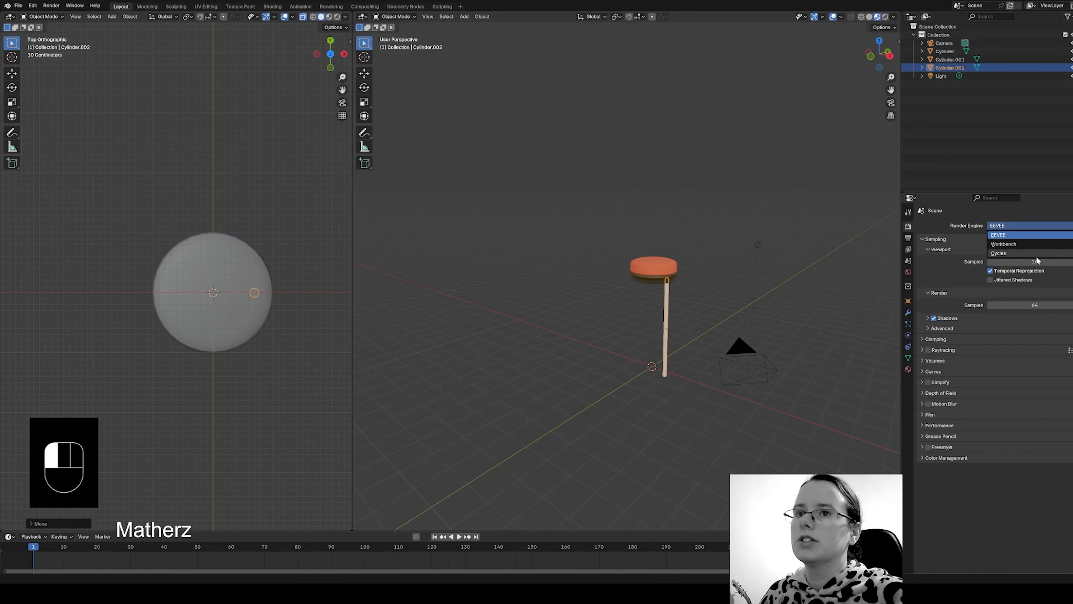
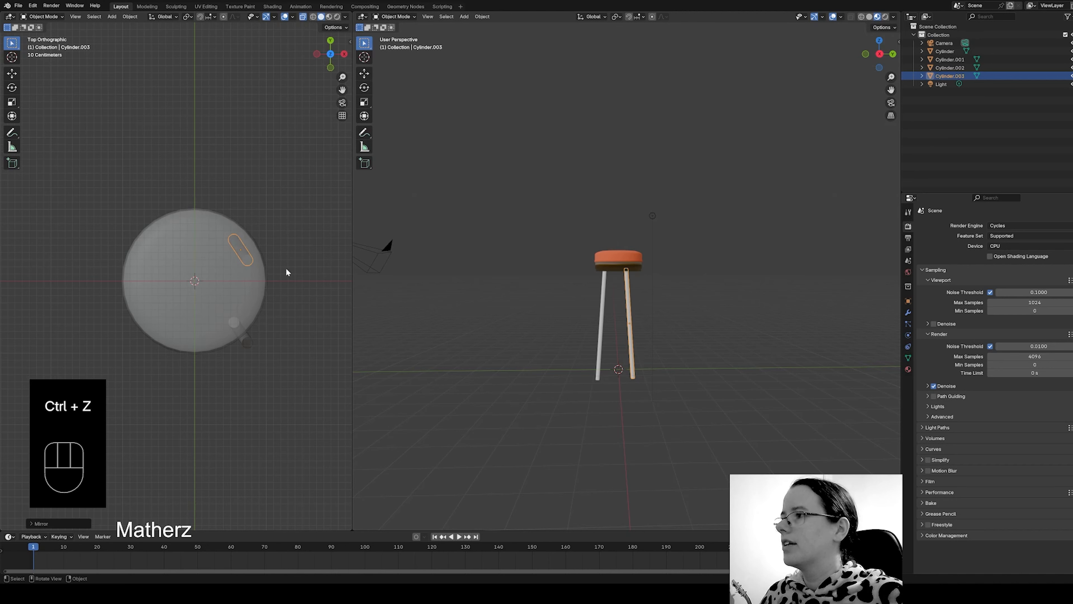
Undo the last mirror of the second leg and try mirroring it along its local Y axis twice.
key("ctrl+z")
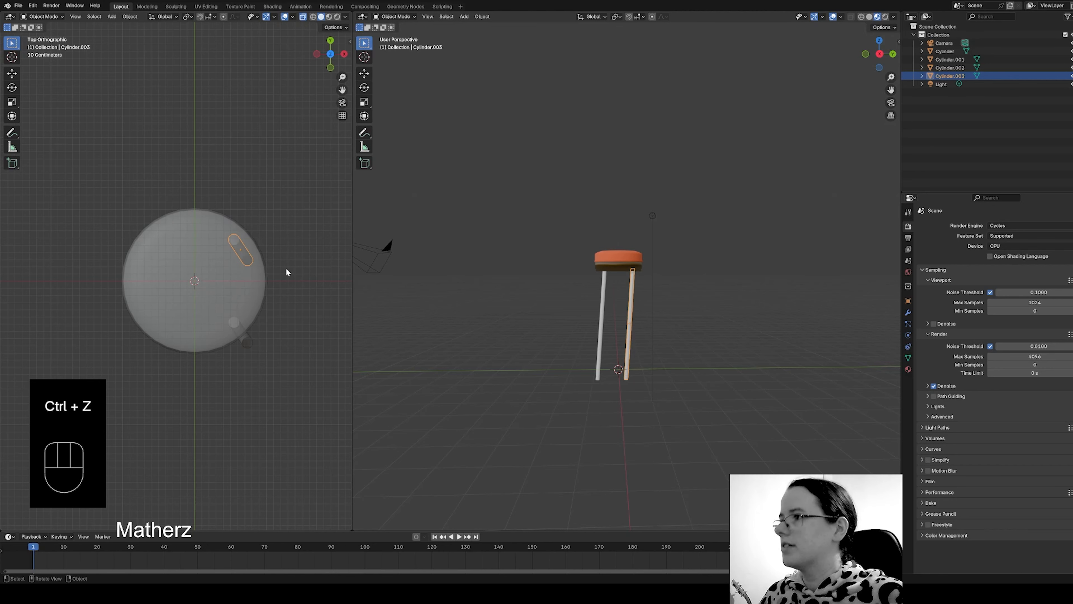
right_click(236, 244)
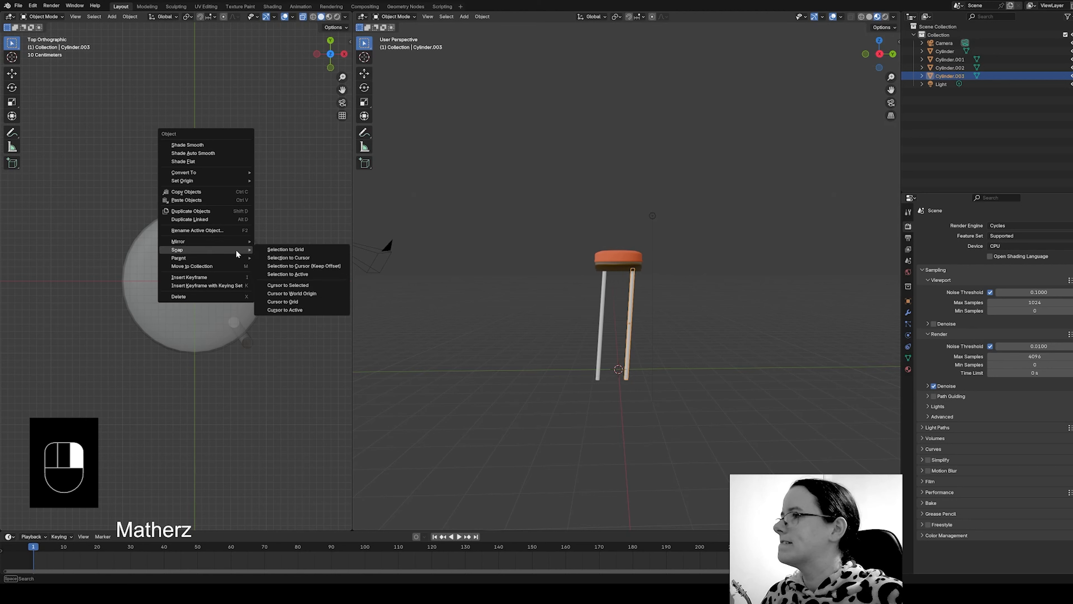
mouse_move(237, 241)
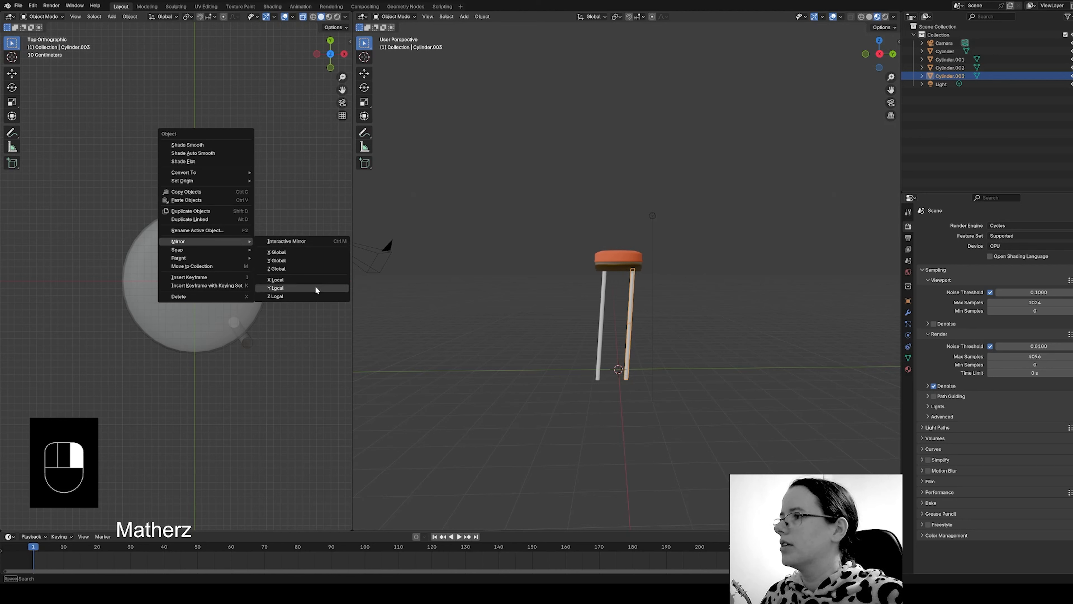
left_click(314, 288)
right_click(234, 240)
mouse_move(237, 240)
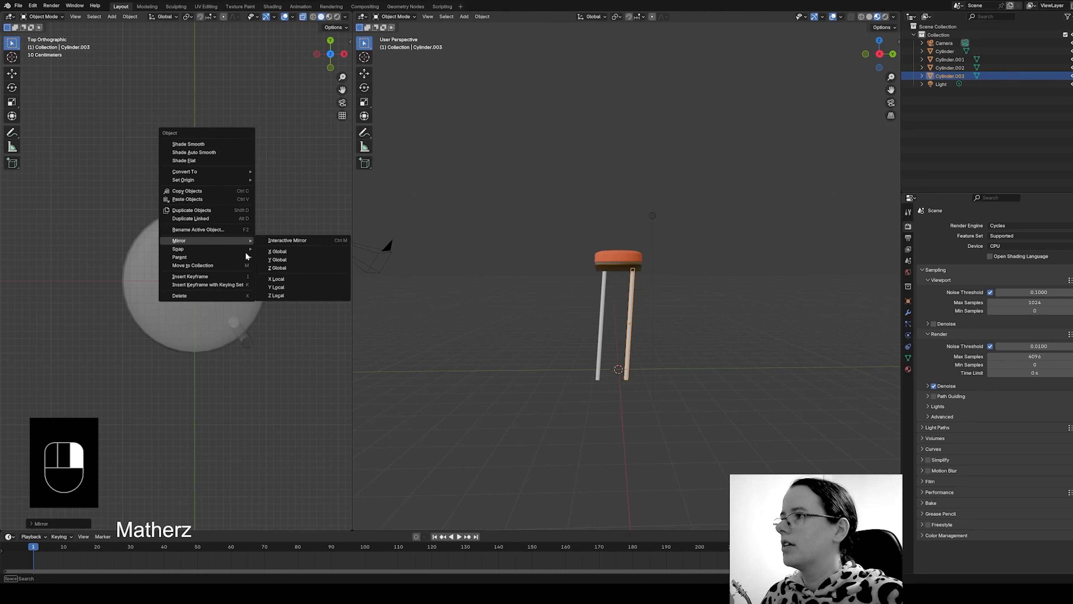
left_click(297, 287)
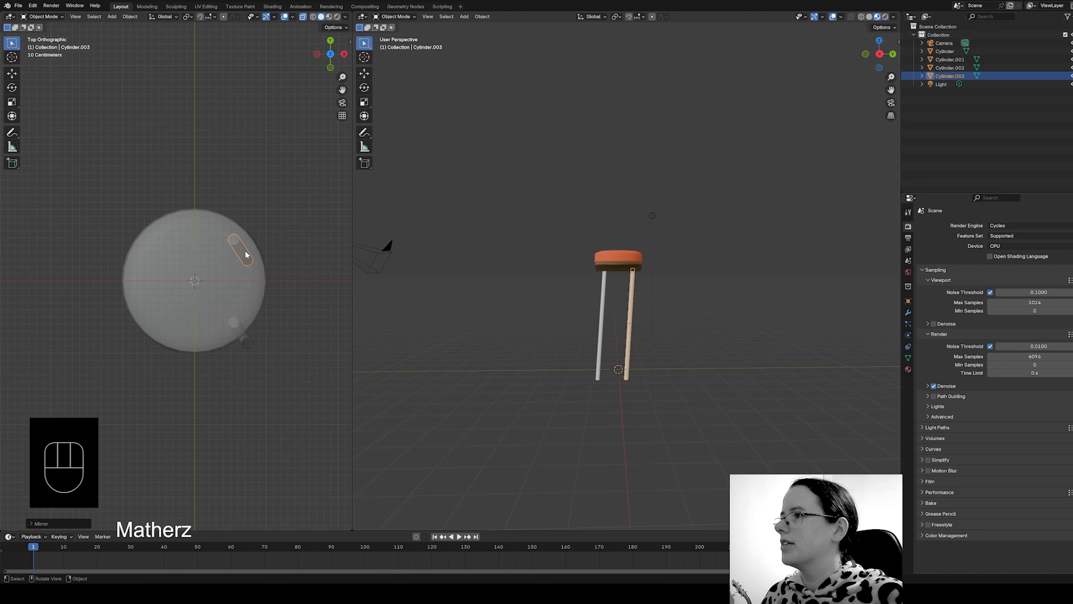
Mirror the second leg along the global X axis and along the global Z axis so it slants outward.
right_click(236, 244)
left_click(287, 254)
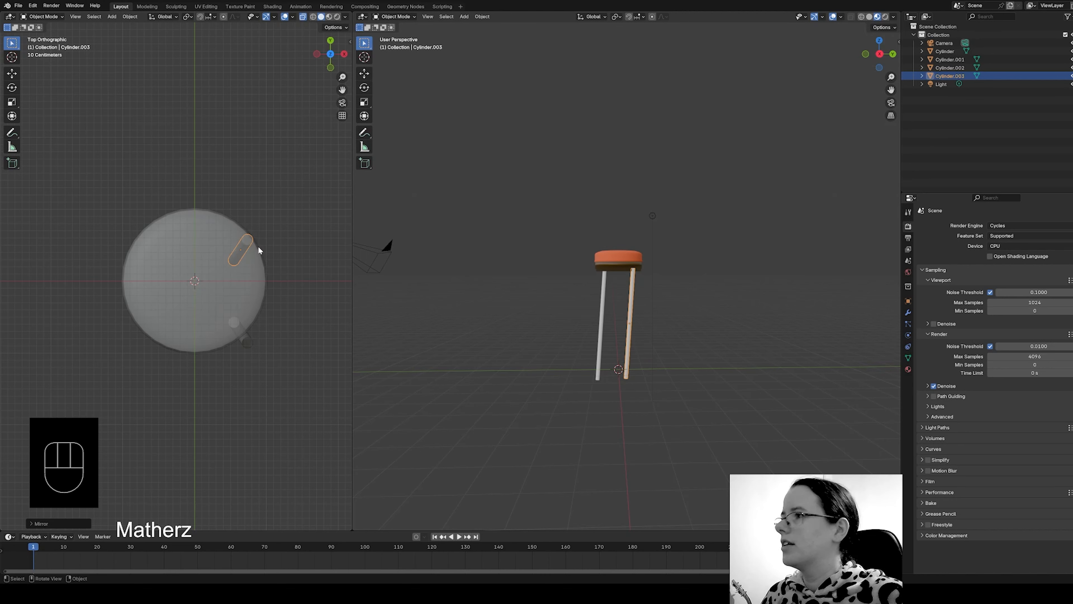
right_click(247, 240)
left_click(295, 267)
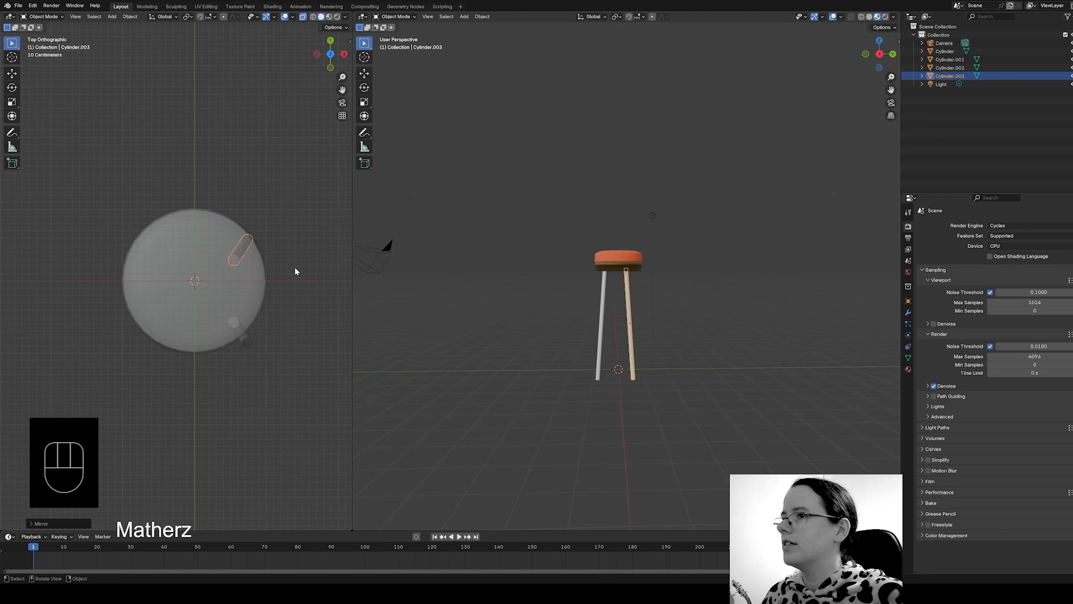
Move the second leg along the Y axis in two small moves, outward toward the rim of the seat.
mouse_move(716, 366)
middle_mouse_down()
mouse_move(676, 386)
mouse_move(791, 347)
mouse_move(810, 356)
mouse_move(607, 357)
mouse_move(730, 370)
middle_mouse_up()
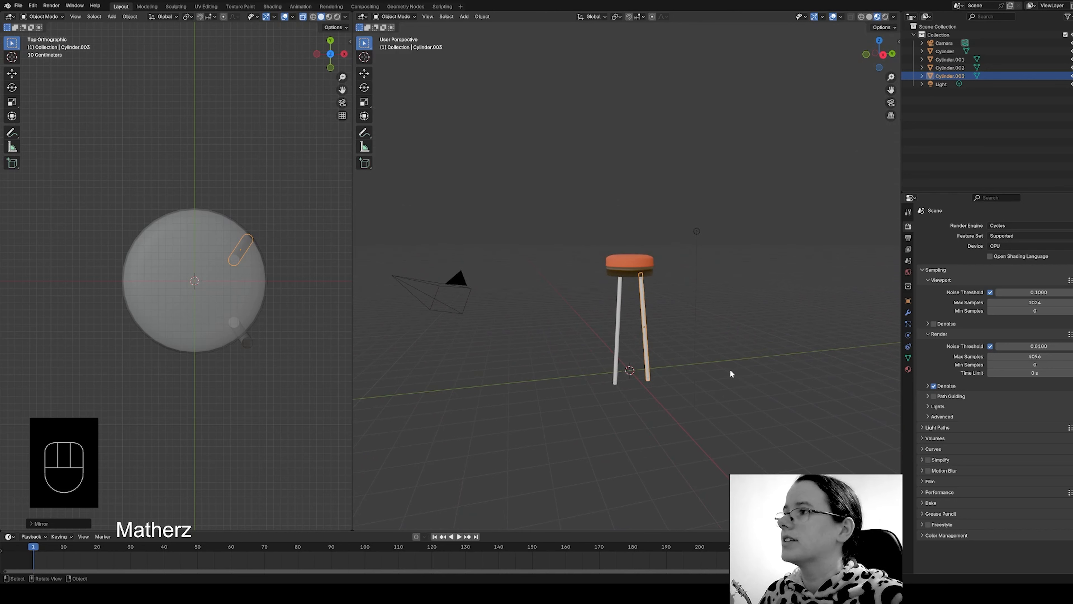
key("g")
key("y")
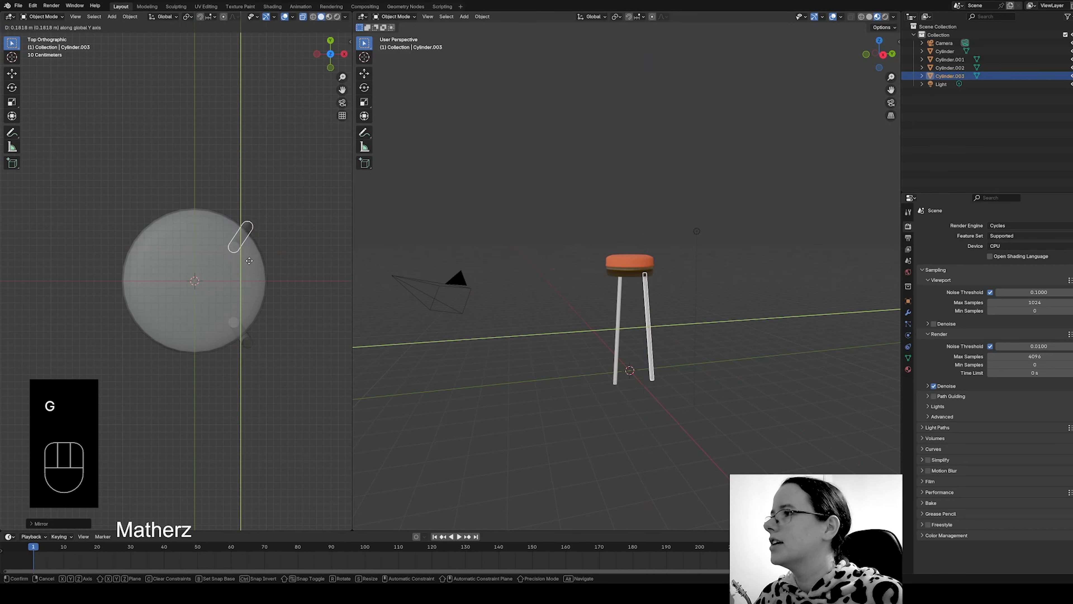
left_click(250, 262)
key("g")
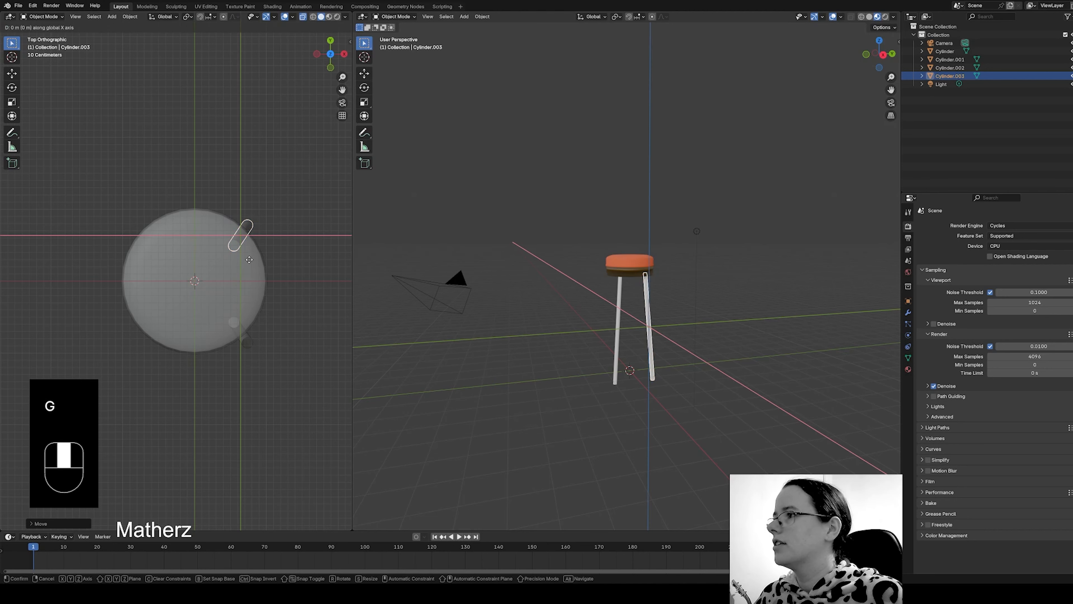
key("y")
left_click(248, 263)
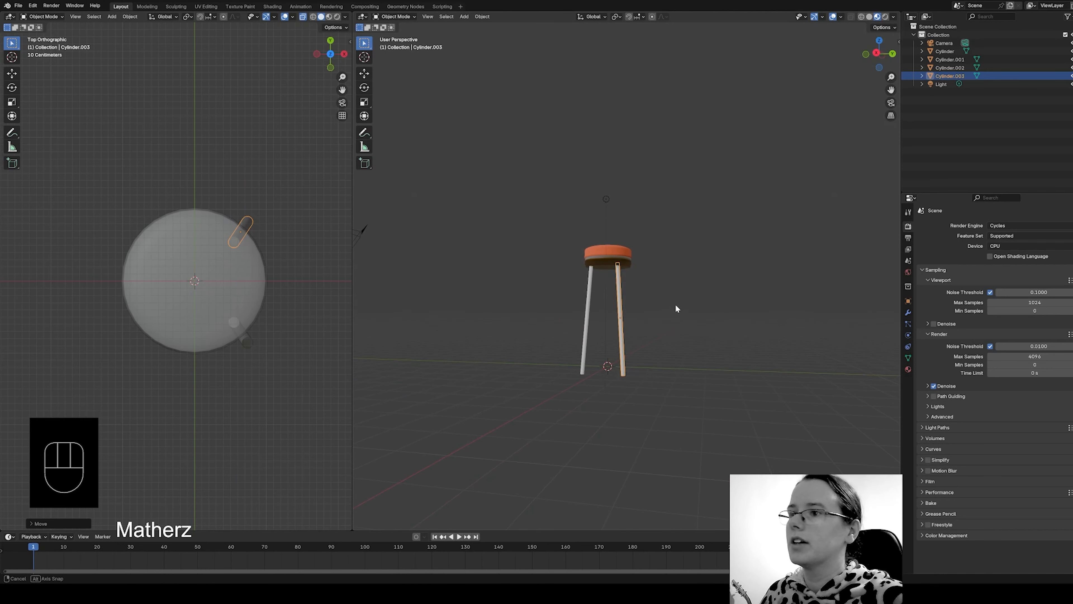
middle_click_drag(674, 303, 359, 297)
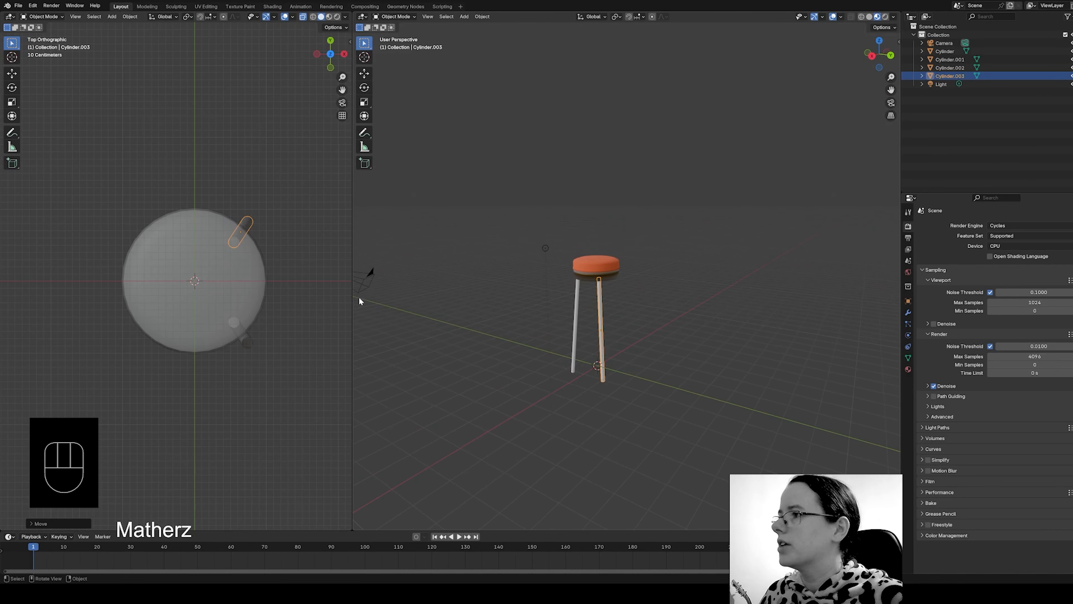
Duplicate the two slanted legs together and move the copies along the X axis toward the opposite side of the seat.
left_click(244, 341, "shift")
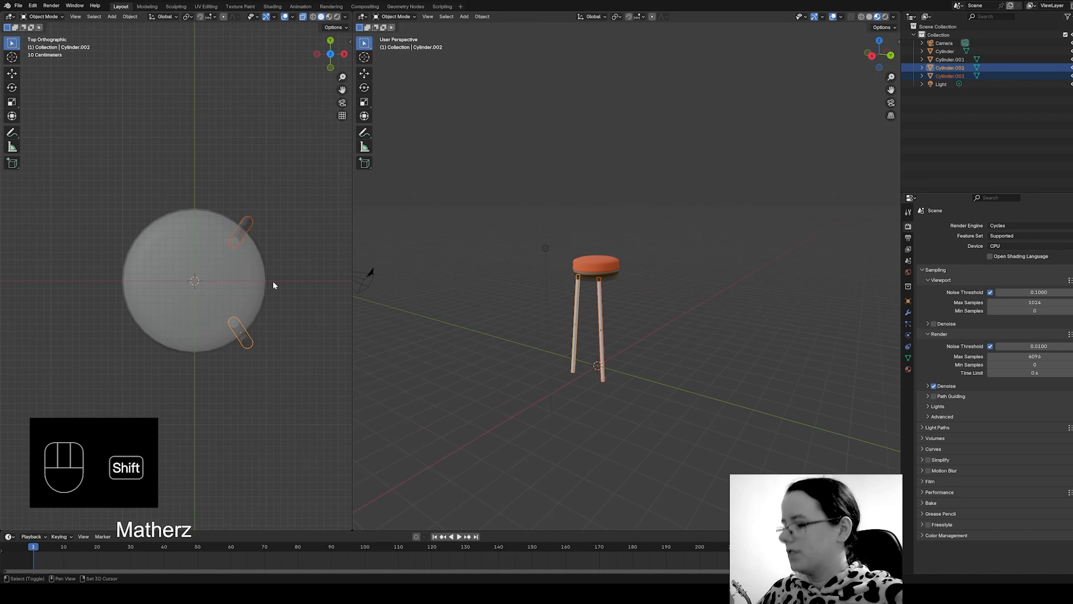
key("shift+d")
key("x")
left_click(188, 271)
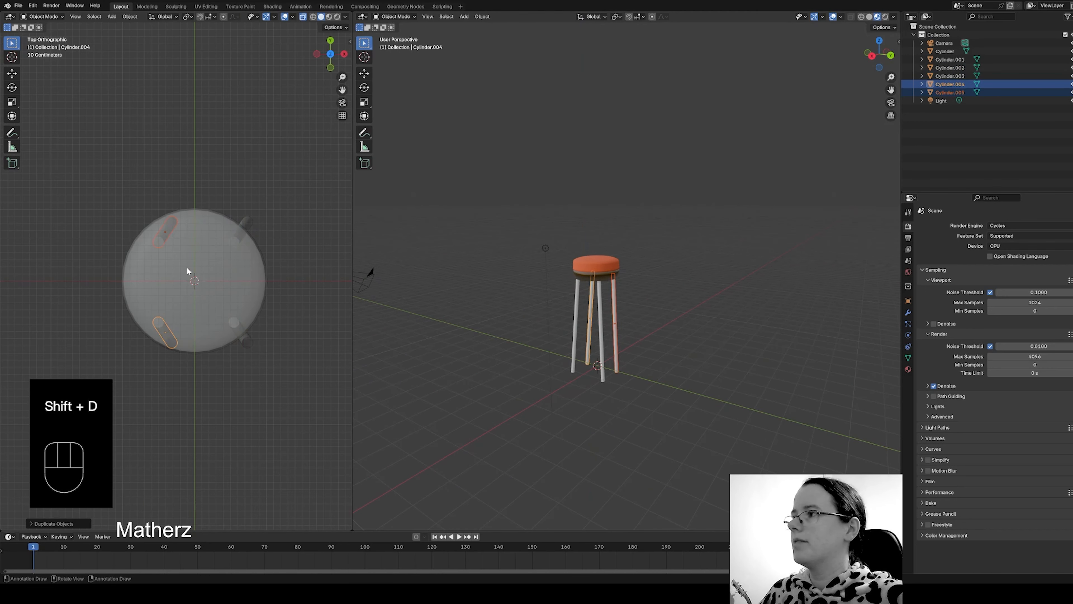
Mirror the two leg copies along the global Z axis and move them slightly outward along the X axis.
right_click(165, 236)
mouse_move(163, 236)
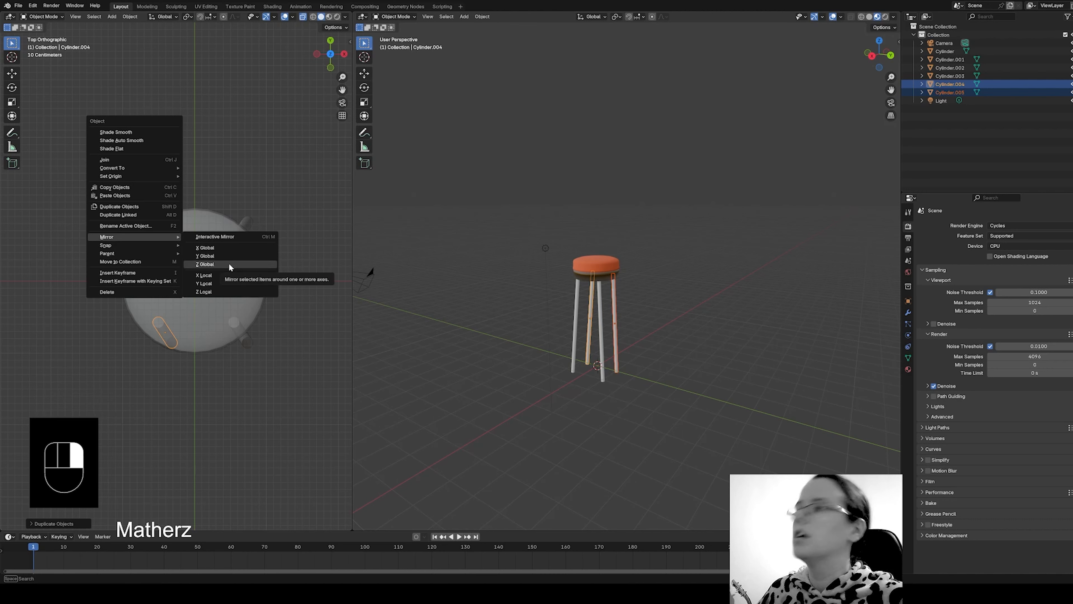
left_click(204, 264)
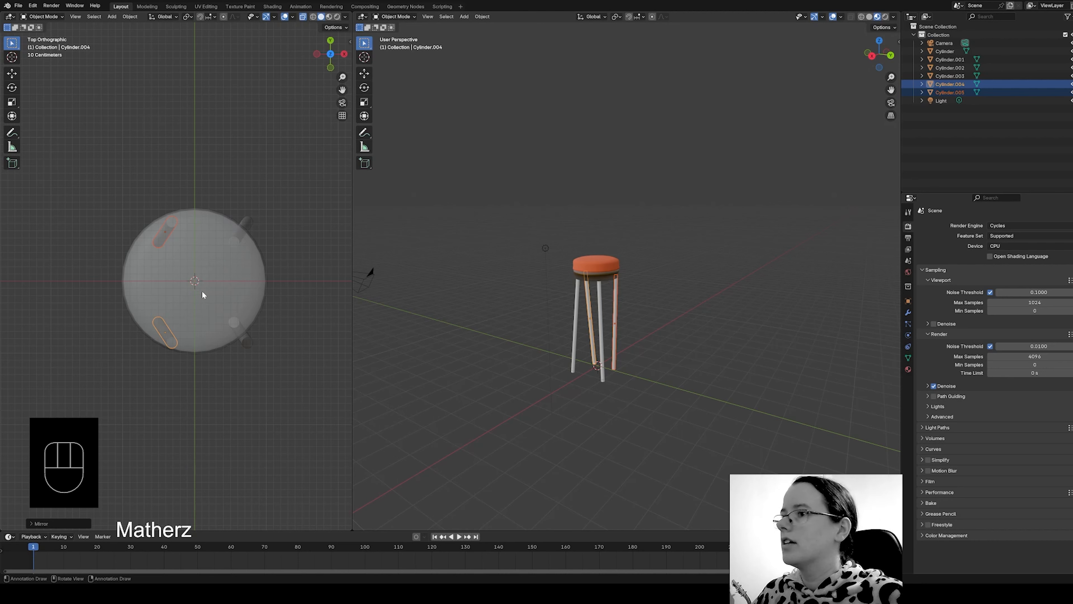
key("g")
key("x")
left_click(189, 289)
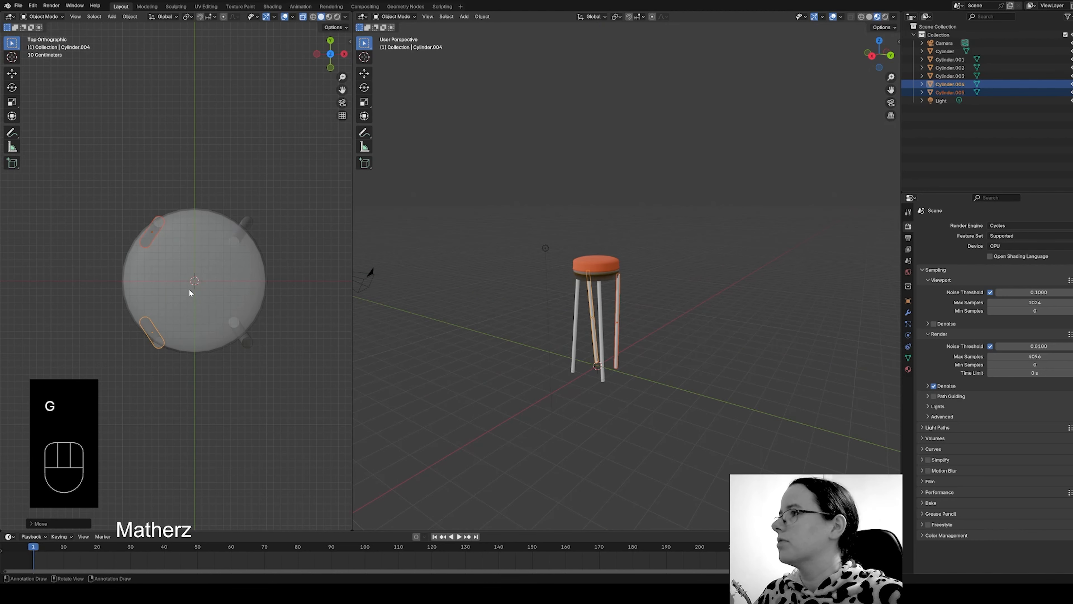
Move only the copied leg on the positive Y side about 0.12 m inward along the Y axis.
left_click(159, 221)
key("g")
key("y")
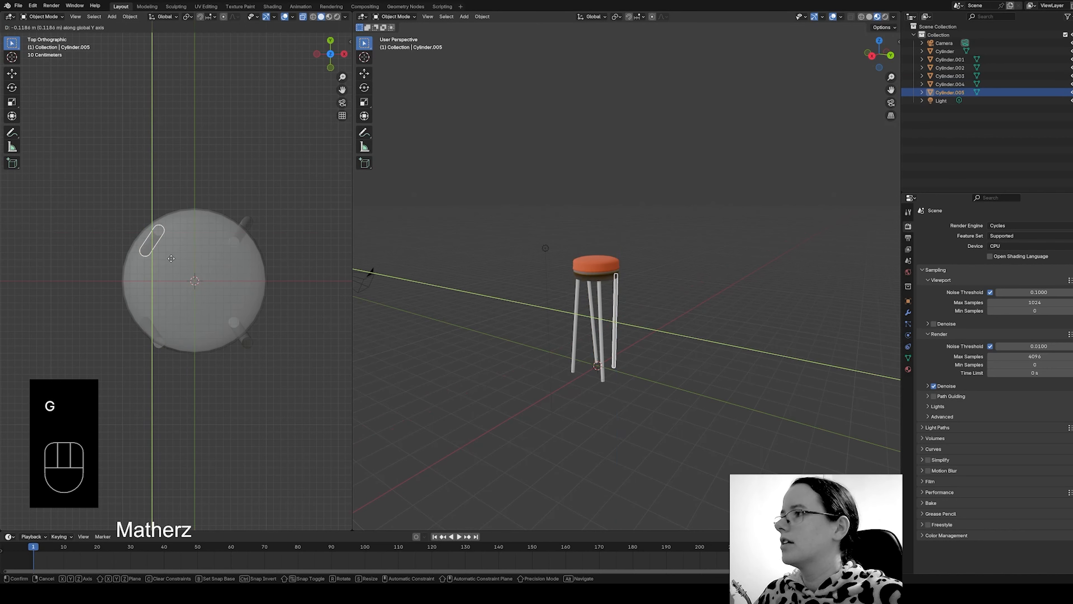
left_click(171, 260)
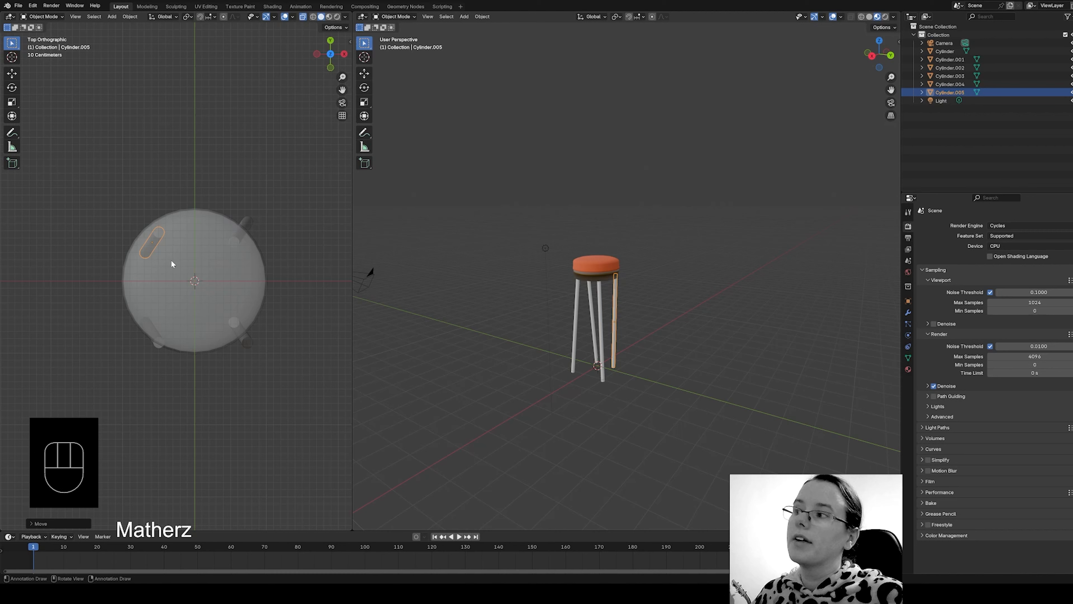
Undo the moves, the mirroring and the duplication of the two leg copies.
key("ctrl+z")
key("ctrl+z")
key("ctrl+z")
key("ctrl+z")
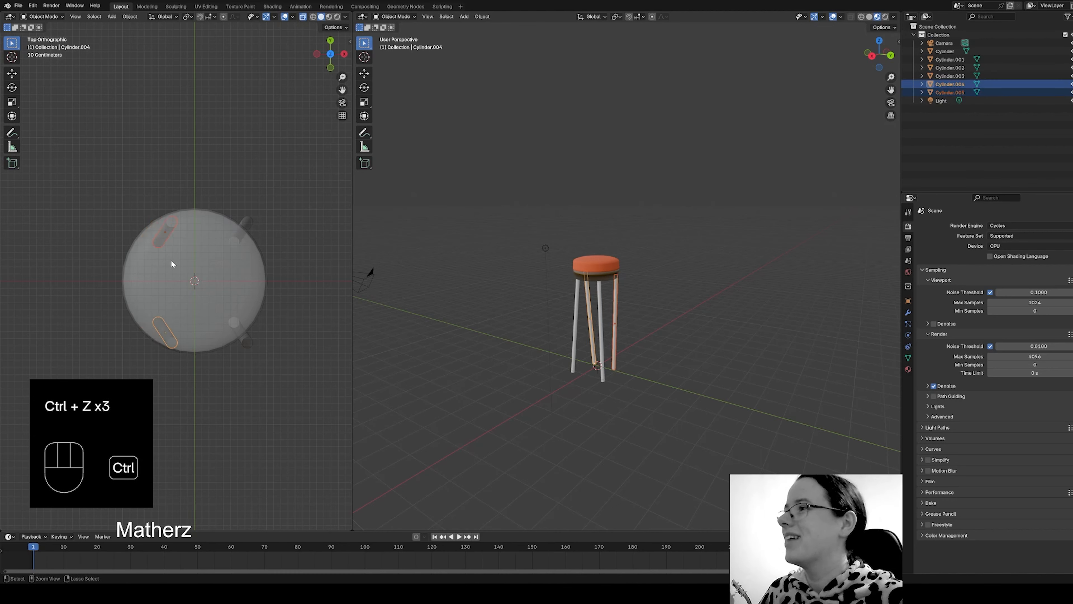
key("ctrl+z")
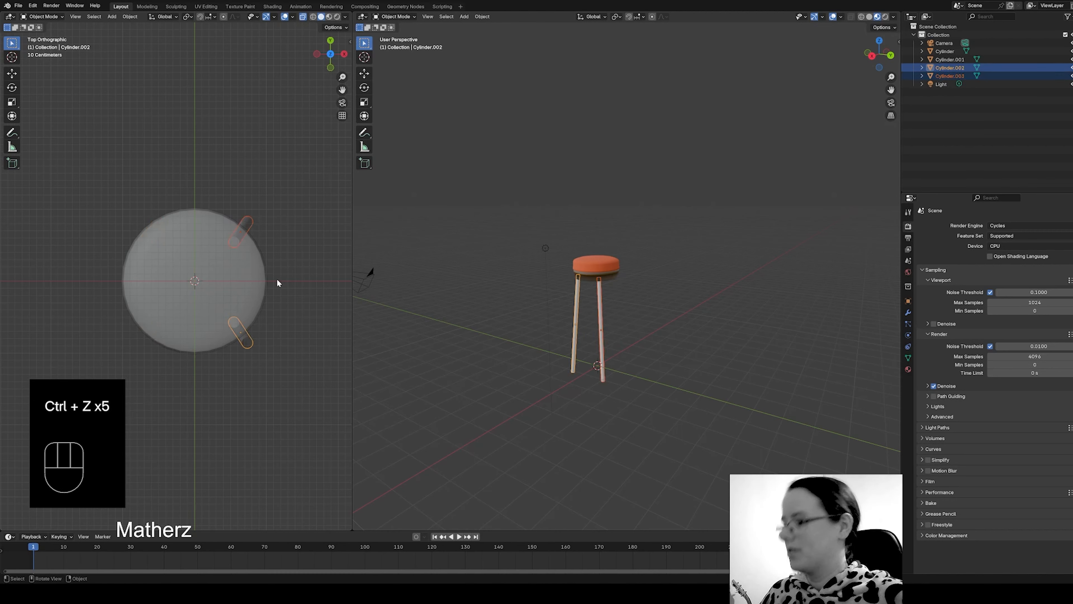
Duplicate the two slanted legs again, place the copies beside the originals, and rotate them 180 degrees in the top view.
key("shift+d")
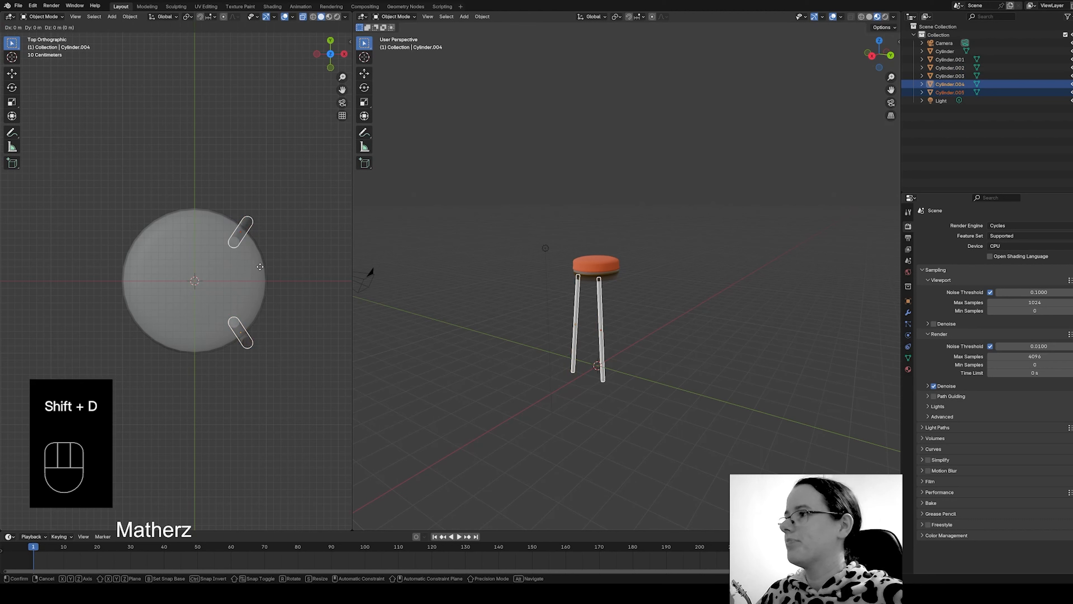
left_click(223, 267)
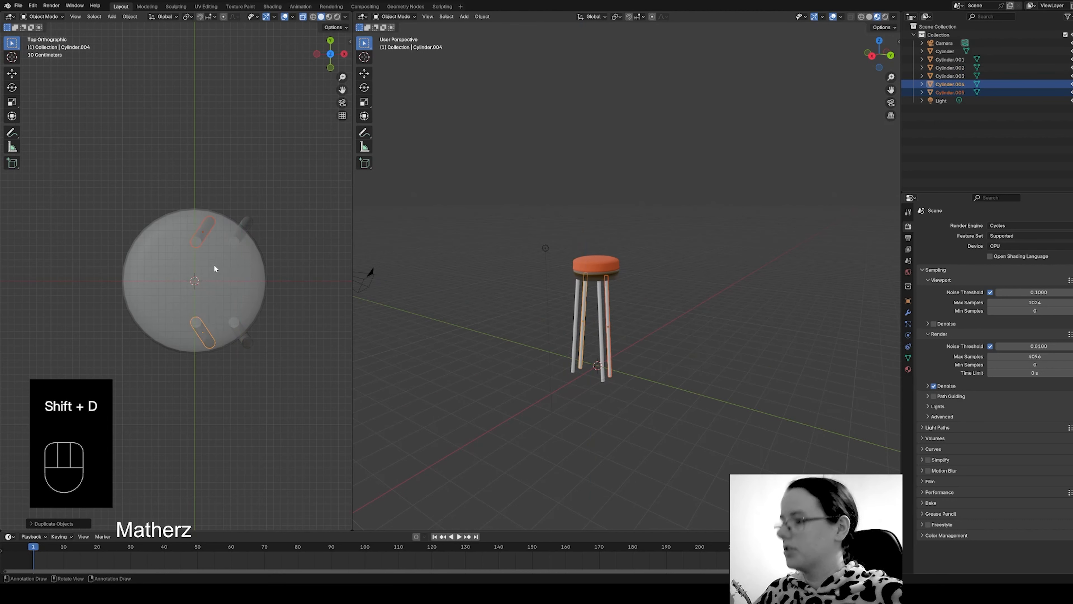
type("r180")
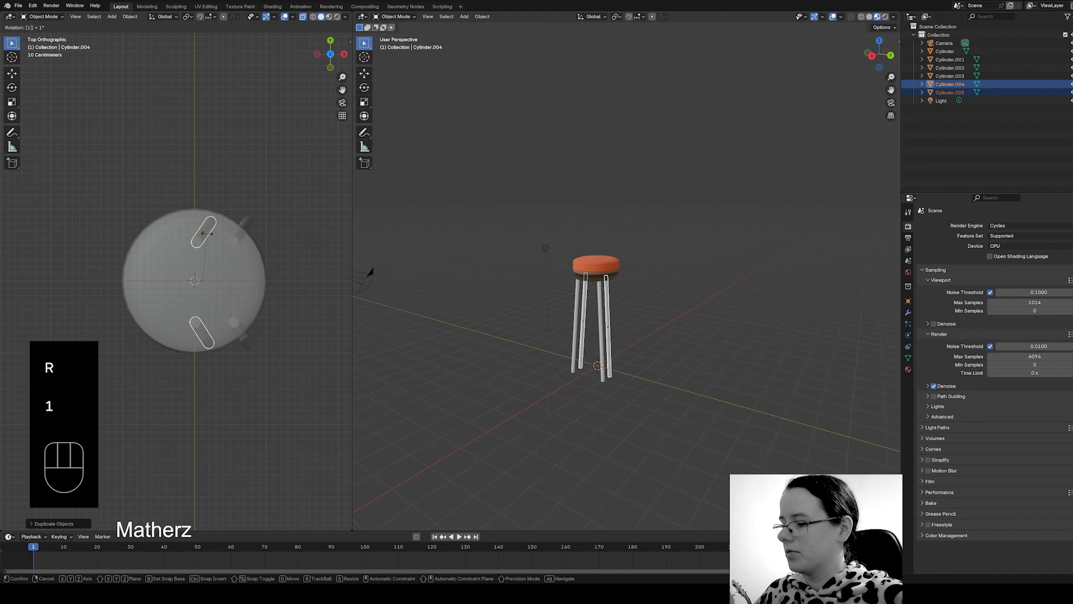
left_click(218, 278)
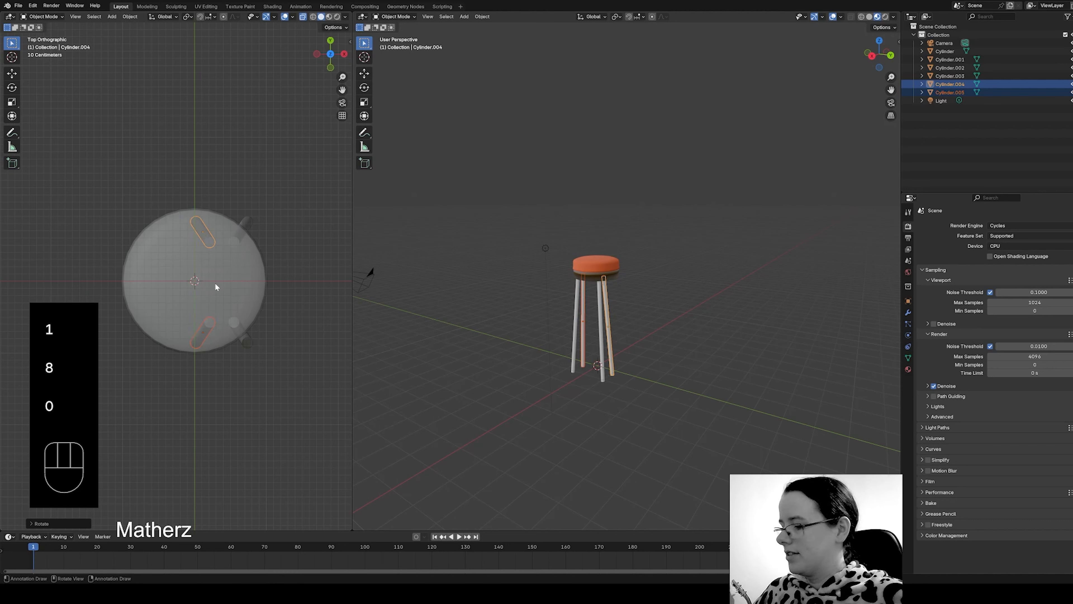
Move the two rotated leg copies about 0.84 m in the negative X direction, out to the opposite rim of the seat.
key("g")
key("x")
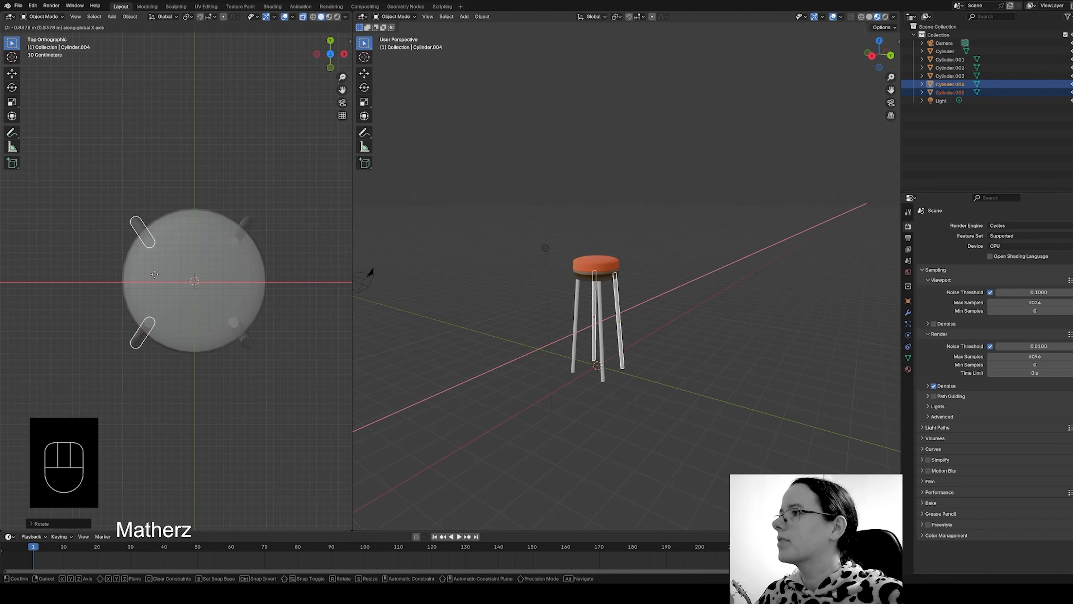
left_click(154, 274)
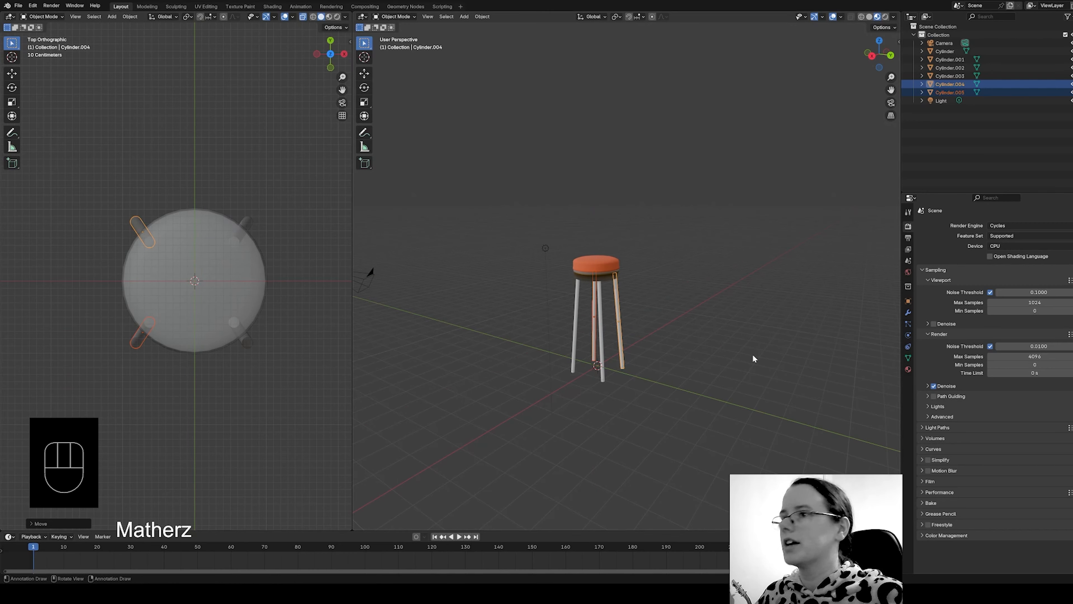
Create a new material with an orange base color on the copied leg at the negative X and negative Y side.
middle_click_drag(752, 354, 680, 410)
scroll(641, 343, "up", 4)
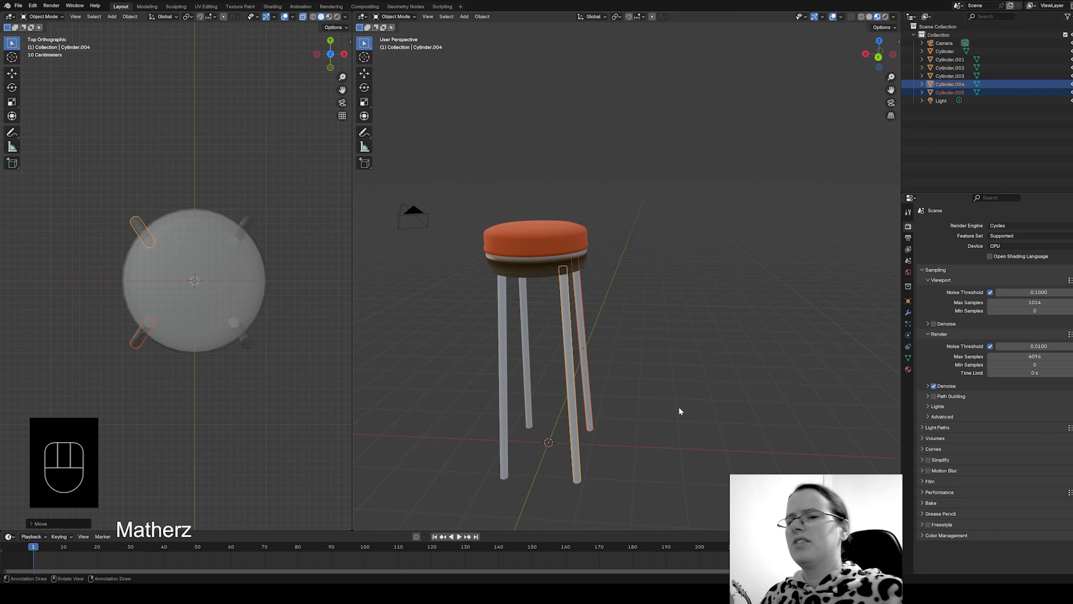
left_click(464, 18)
left_click(581, 334)
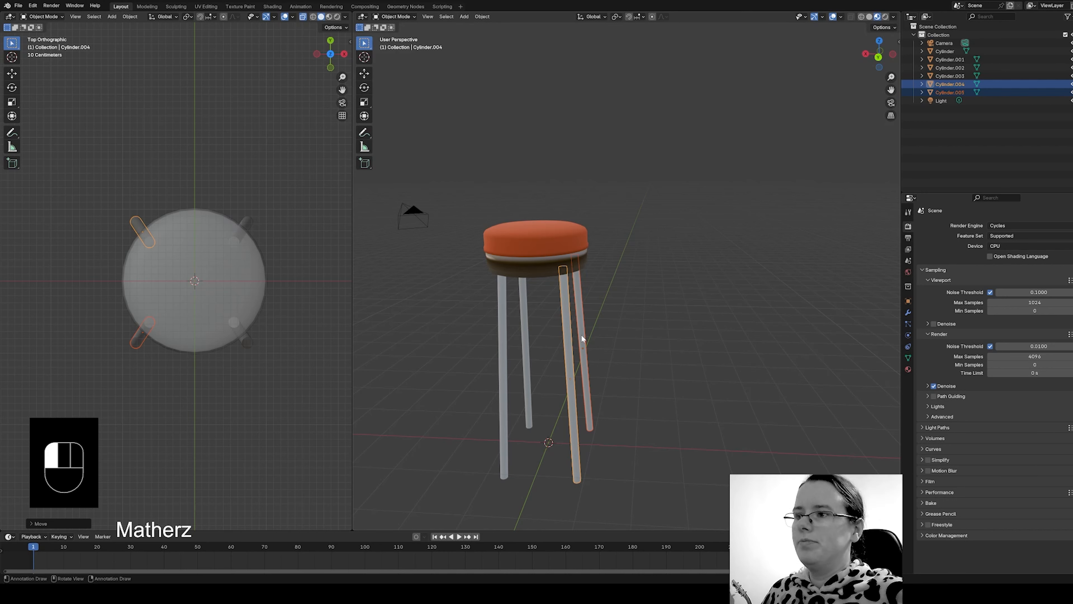
left_click(908, 369)
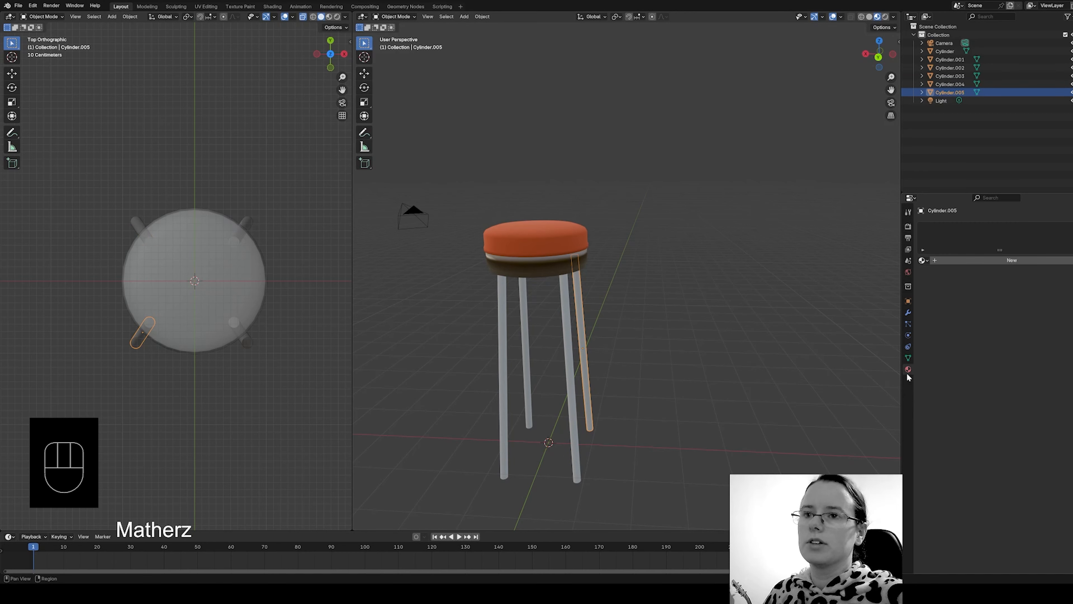
left_click(946, 261)
left_click(1031, 311)
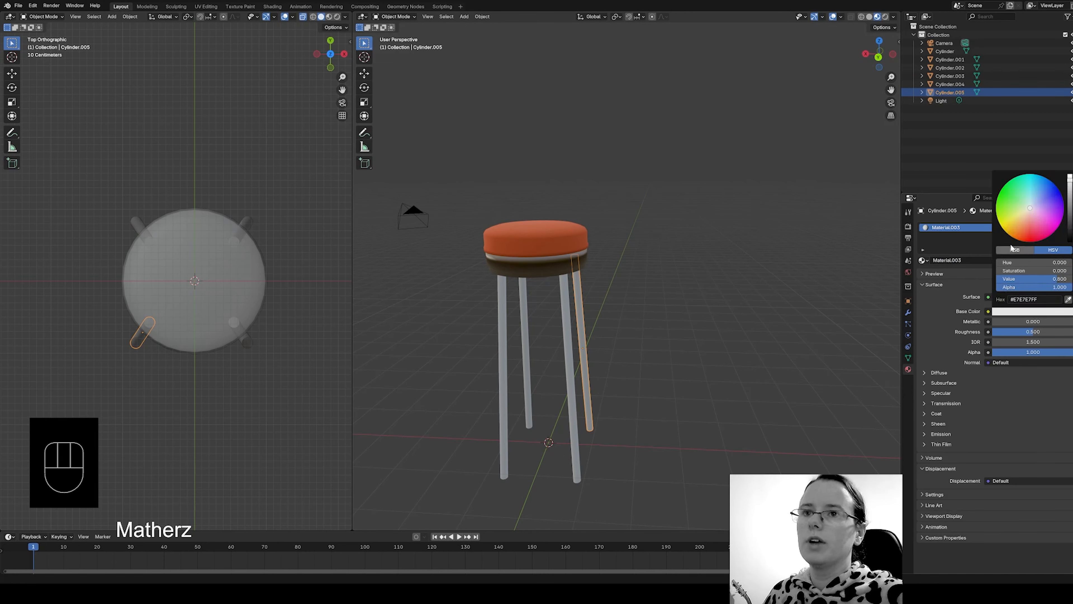
left_click(1017, 232)
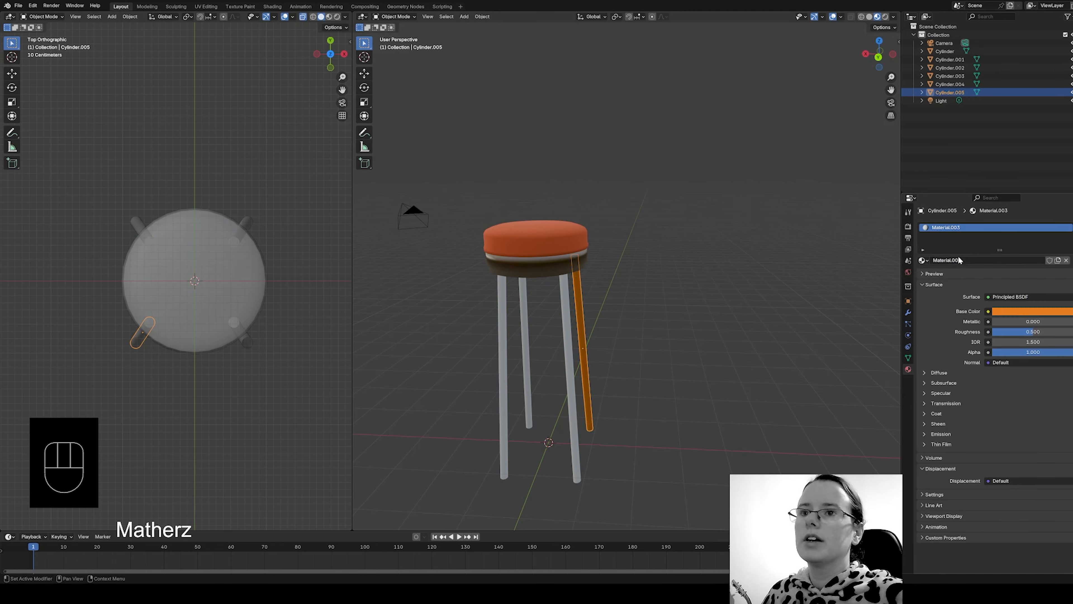
Assign the existing dark brown Material.002 to the selected leg and rename that material "bar stool lower wood".
left_click(924, 261)
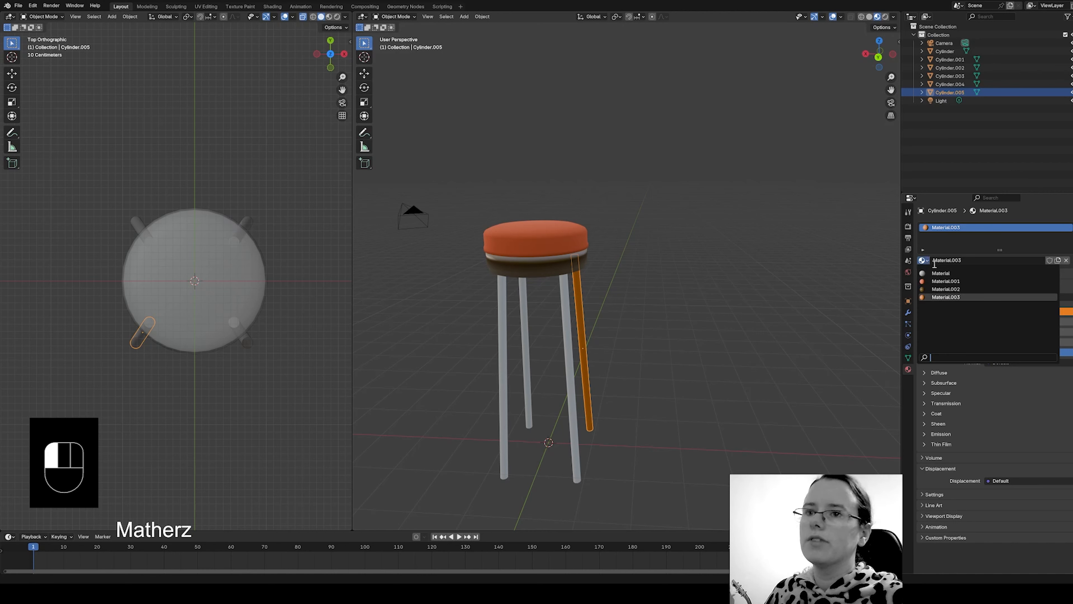
left_click(946, 290)
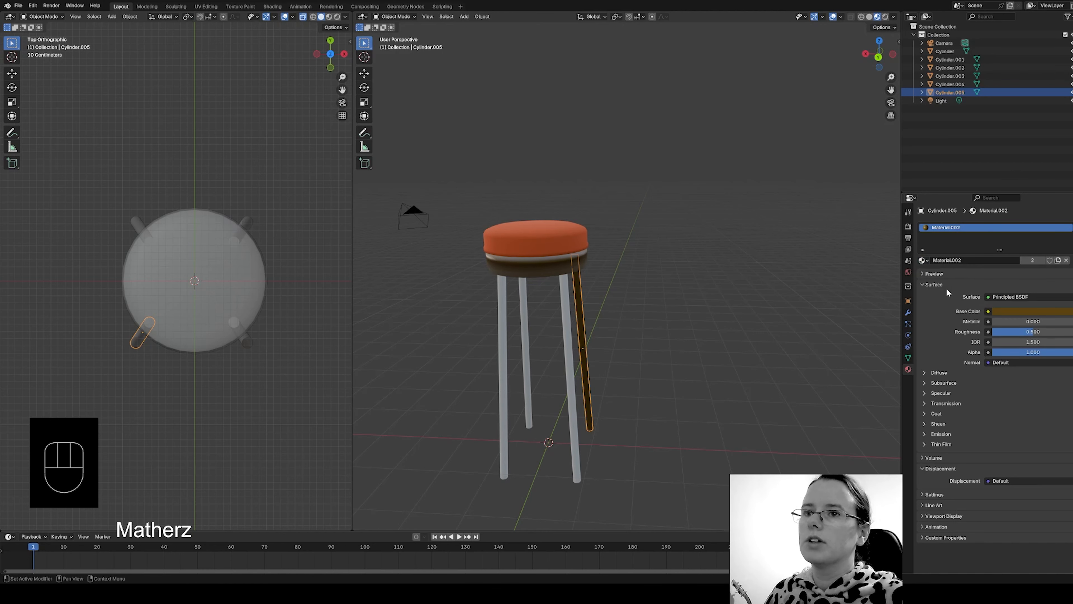
double_click(956, 229)
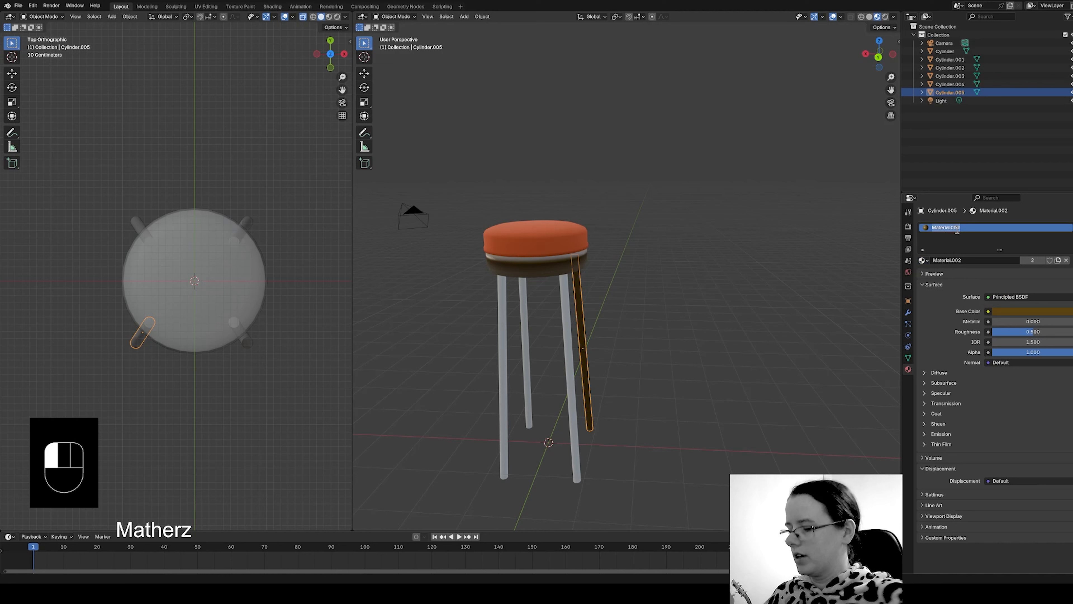
type("bar stool lower")
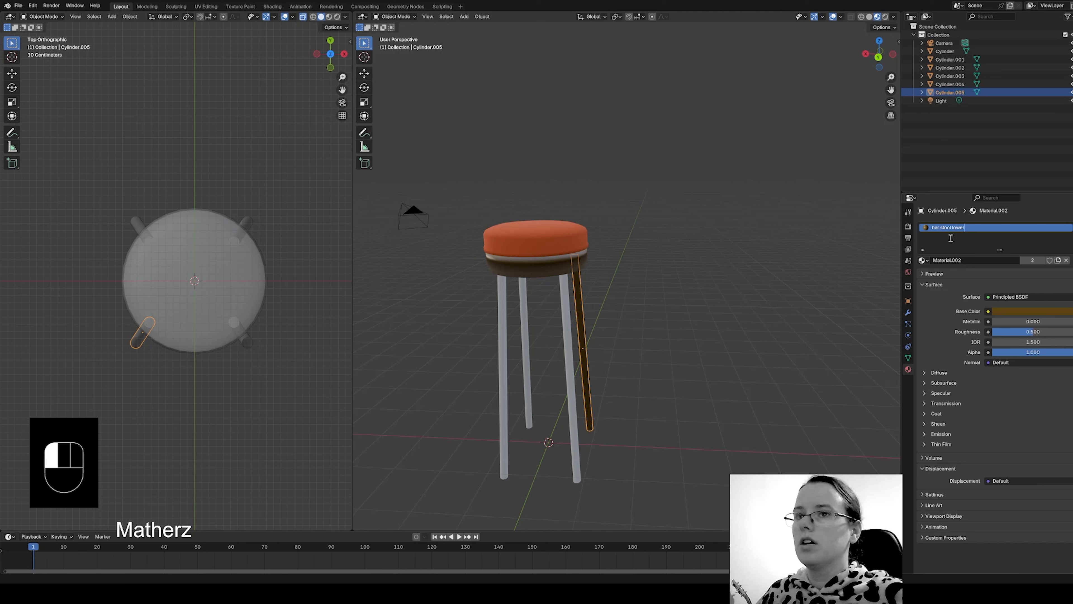
type(" woo")
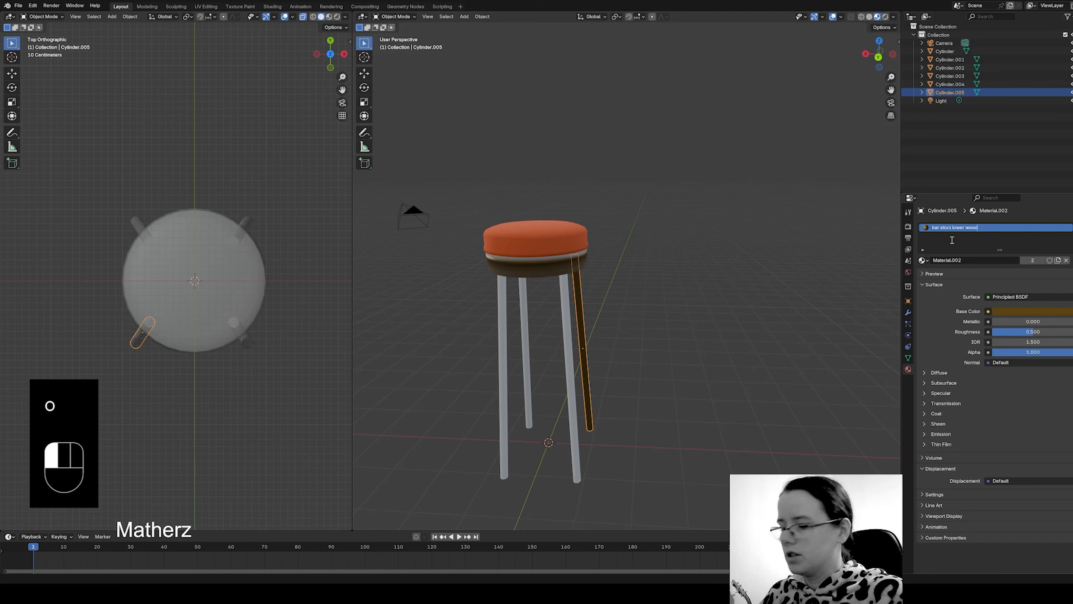
type("d")
left_click(952, 240)
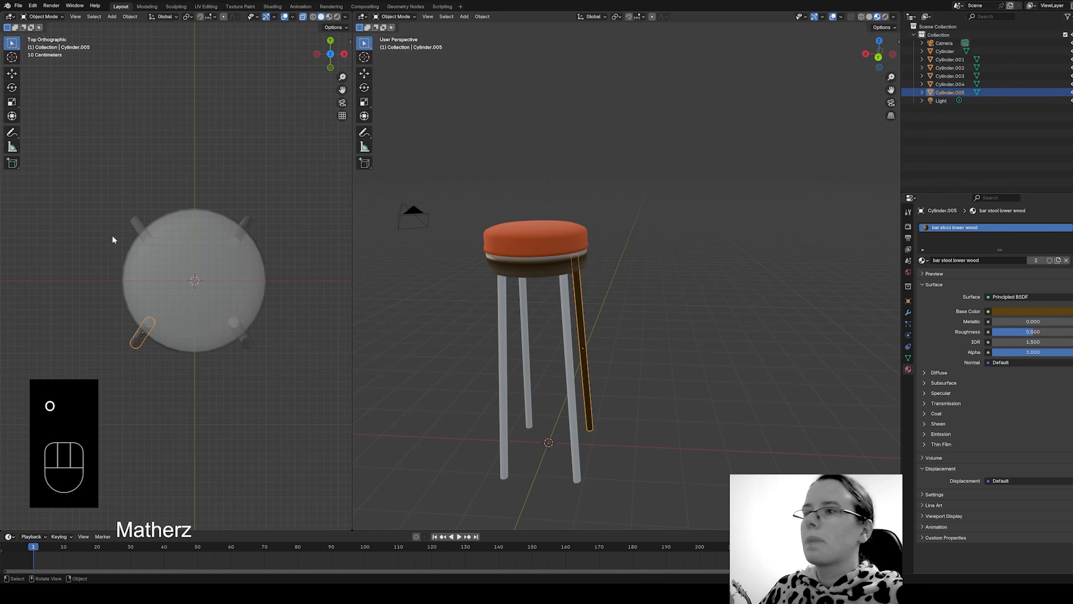
Assign the "bar stool lower wood" material to each of the three remaining grey legs.
left_click(565, 290)
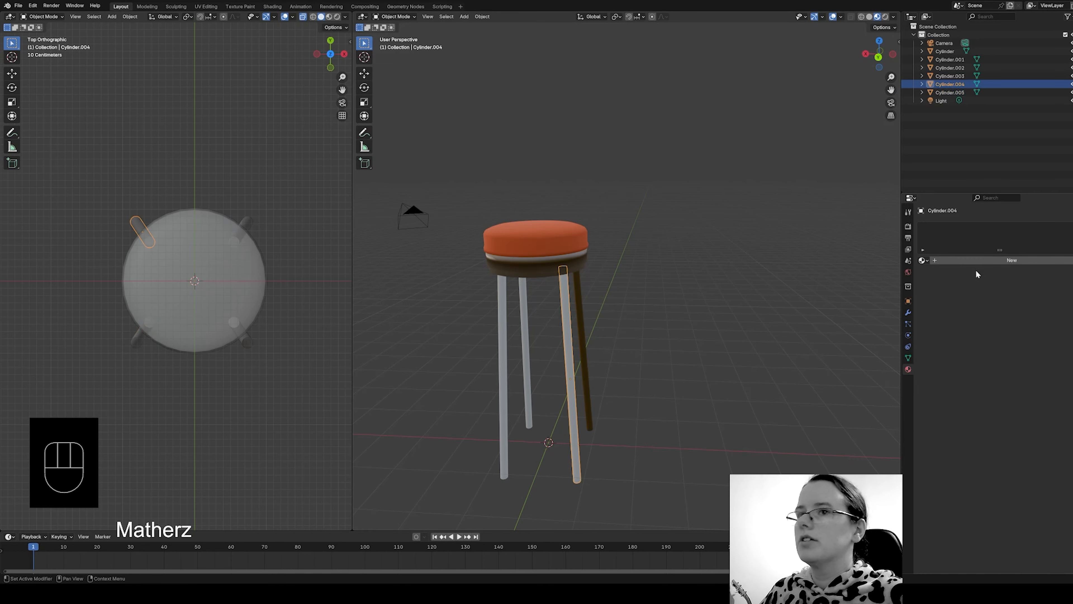
left_click(922, 261)
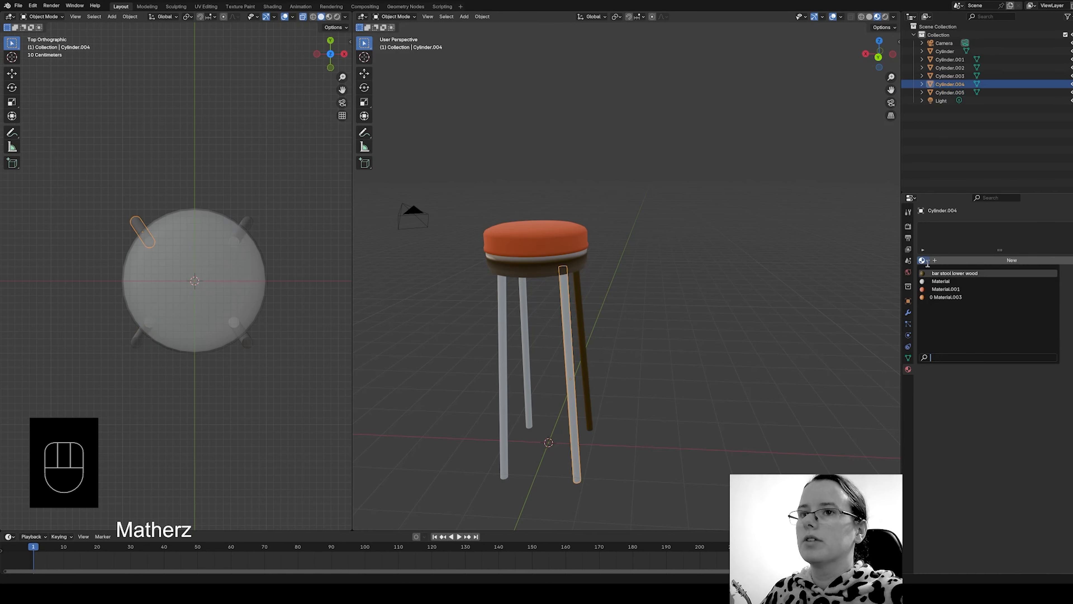
left_click(972, 273)
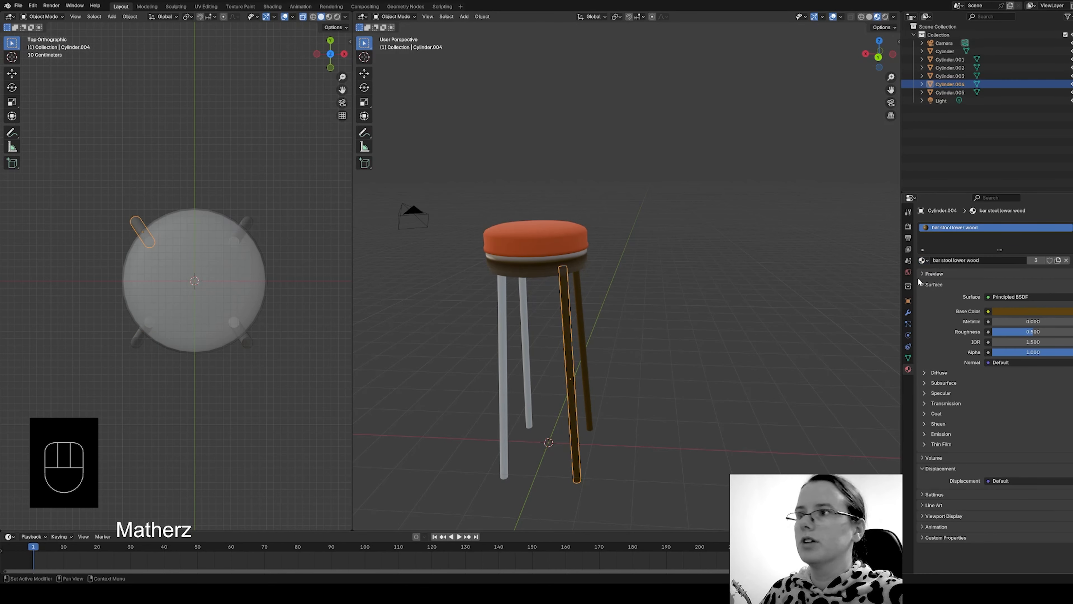
left_click(503, 298)
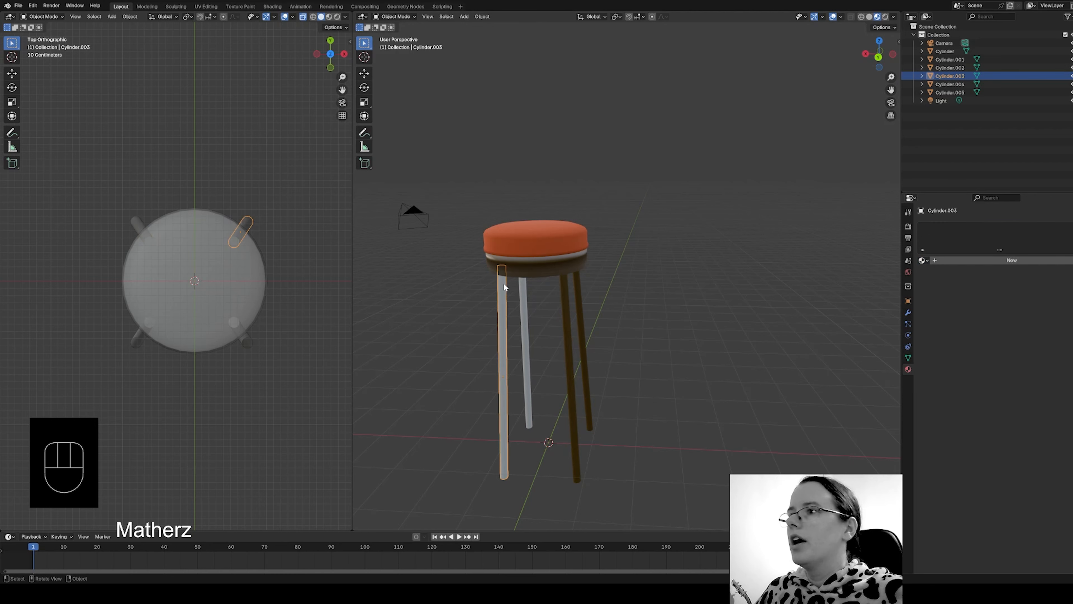
left_click(922, 261)
left_click(939, 274)
left_click(526, 301)
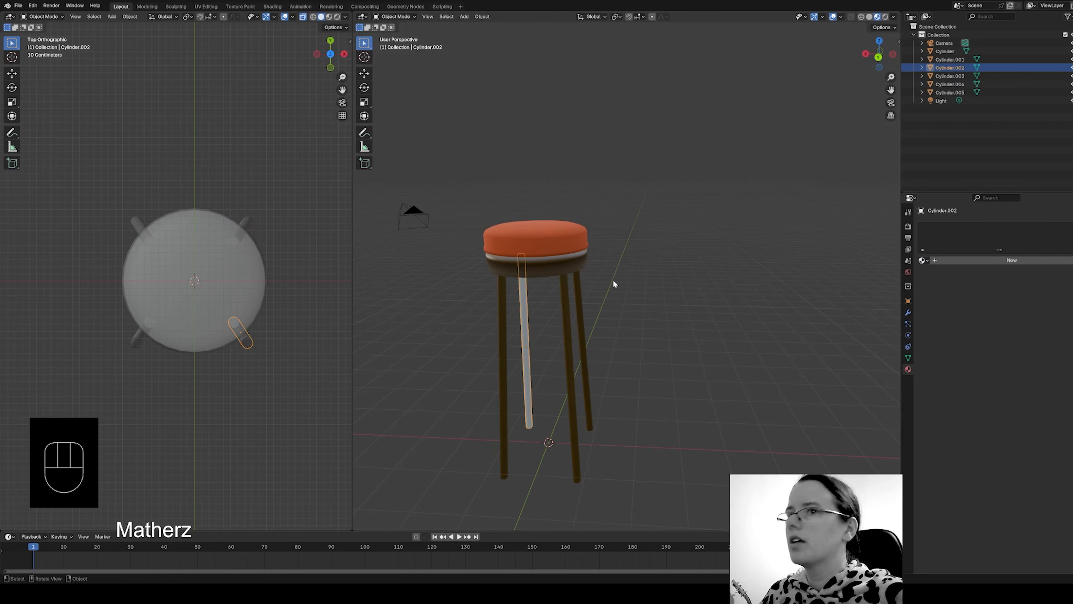
left_click(922, 260)
left_click(933, 274)
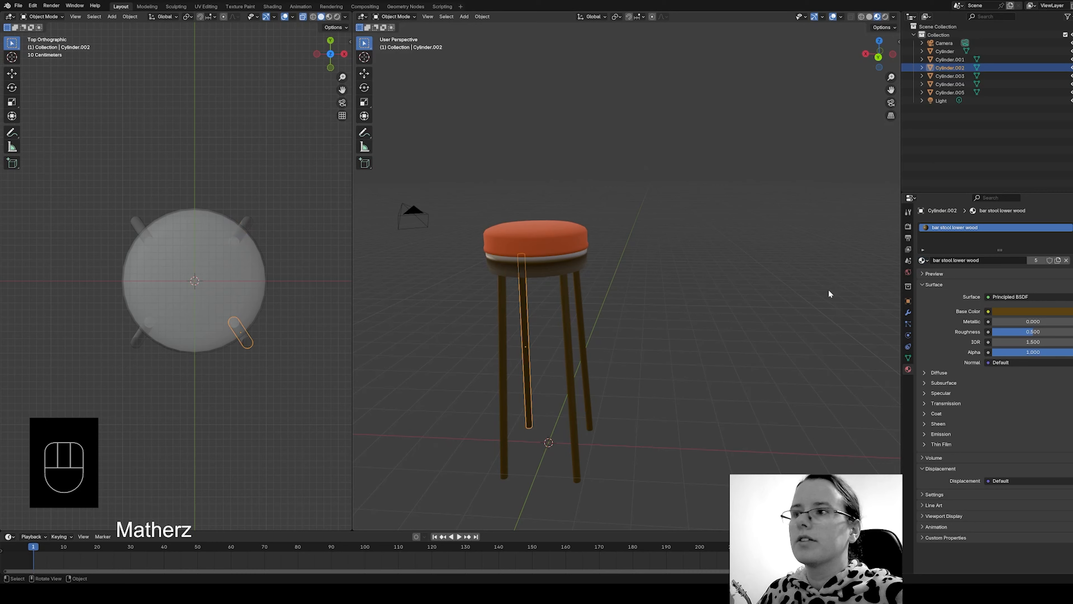
Move the two legs on the positive Y side together about 0.11 m outward along the Y axis.
middle_click_drag(831, 293, 675, 412)
left_click(632, 316)
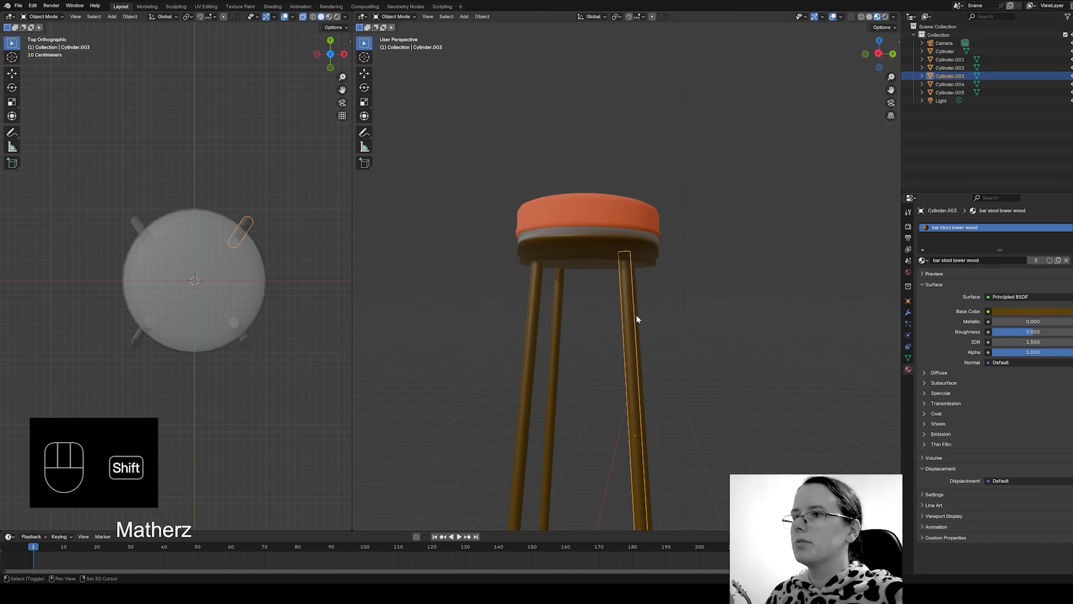
left_click(636, 315, "shift")
key("g")
key("y")
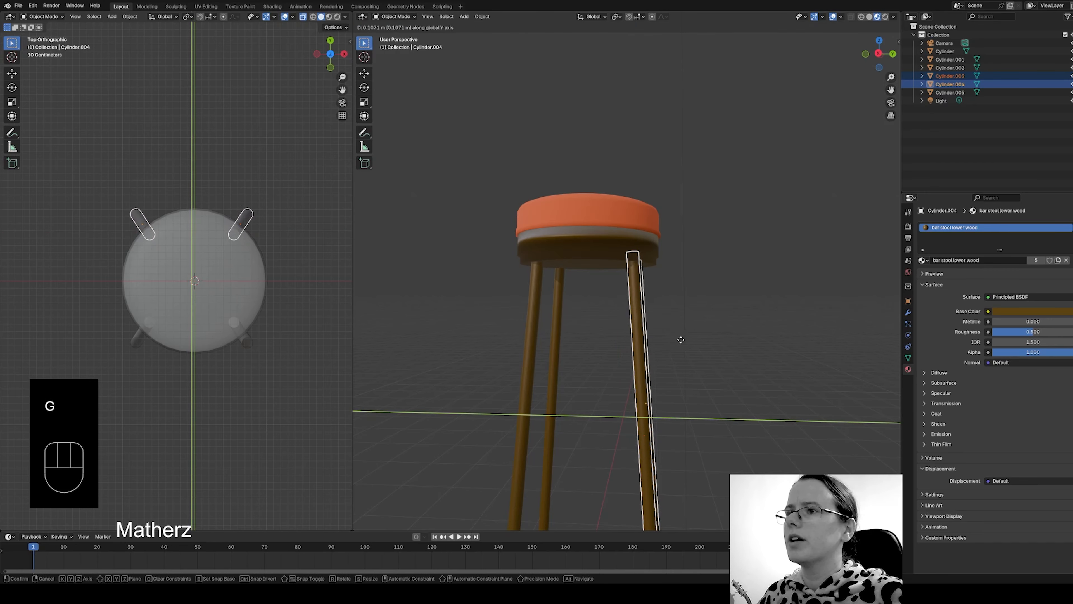
left_click(680, 339)
Move the two legs on the negative Y side together about 0.17 m outward along the Y axis.
middle_click_drag(680, 338, 702, 376)
left_click(689, 301)
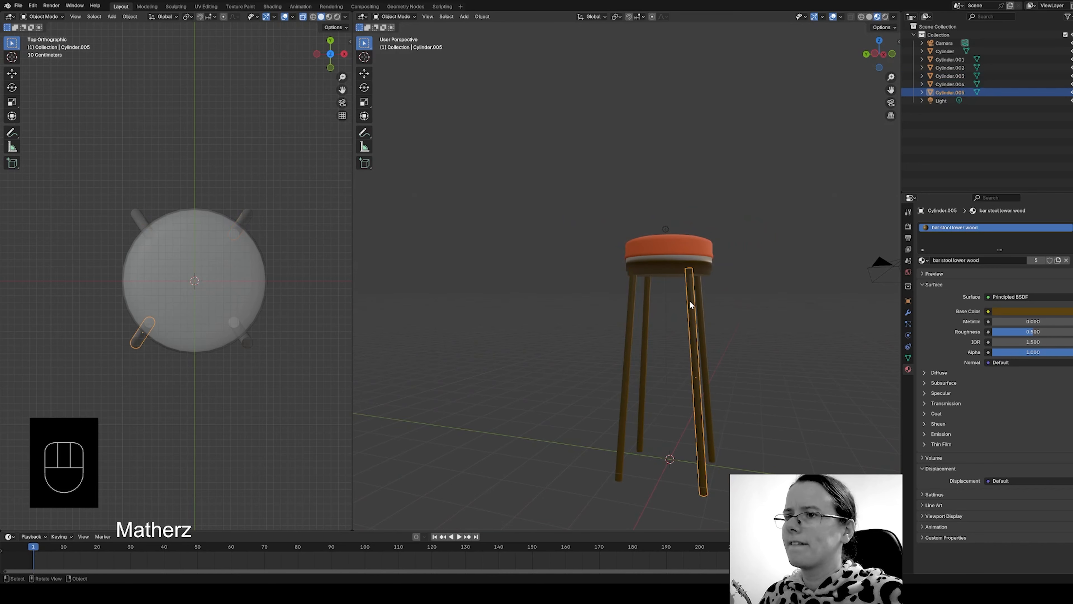
left_click(700, 298, "shift")
middle_click_drag(700, 299, 733, 371)
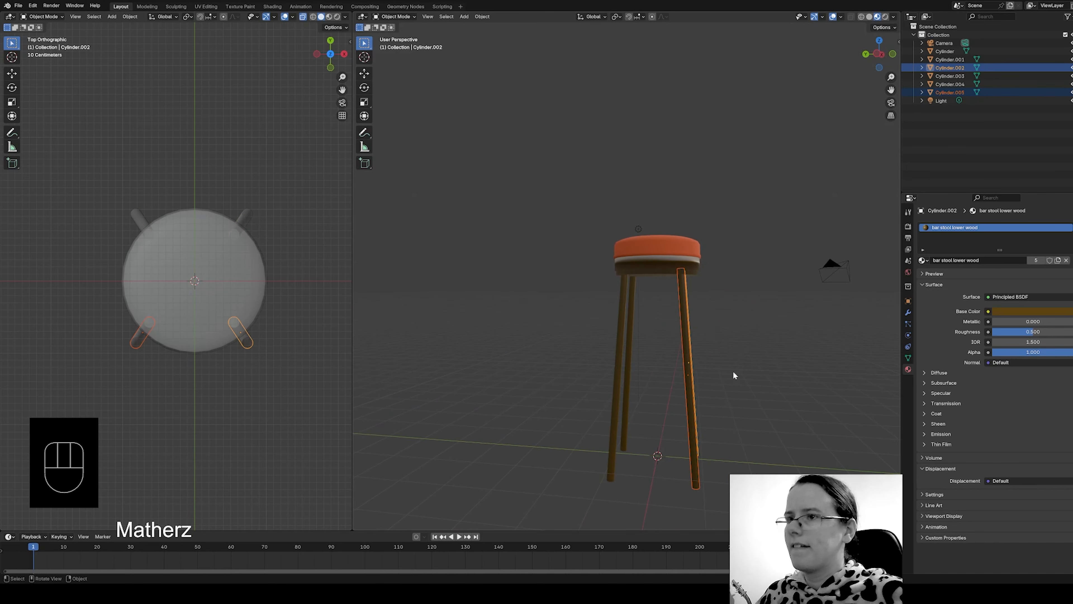
key("g")
key("y")
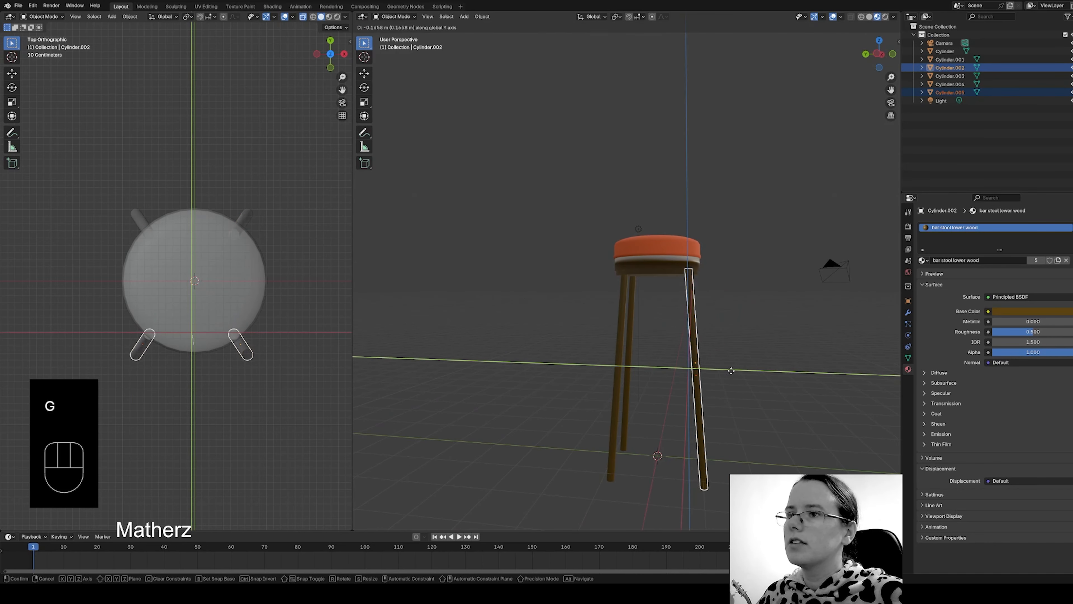
left_click(737, 372)
Shift the two negative Y legs back inward about 0.1 m along the Y axis, keeping them under the base.
middle_click_drag(750, 374, 594, 290)
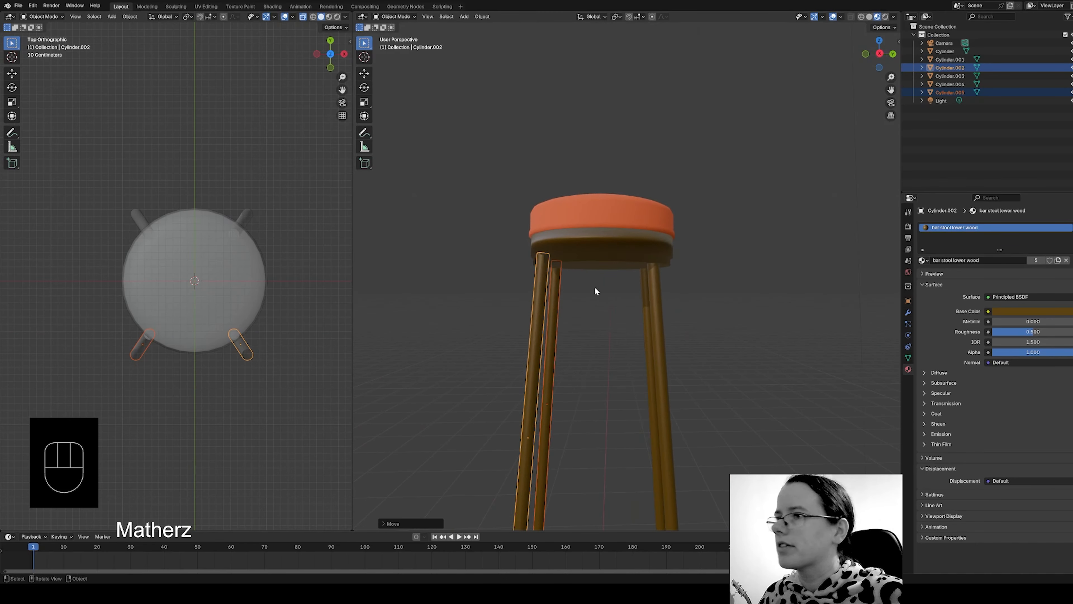
key("g")
key("y")
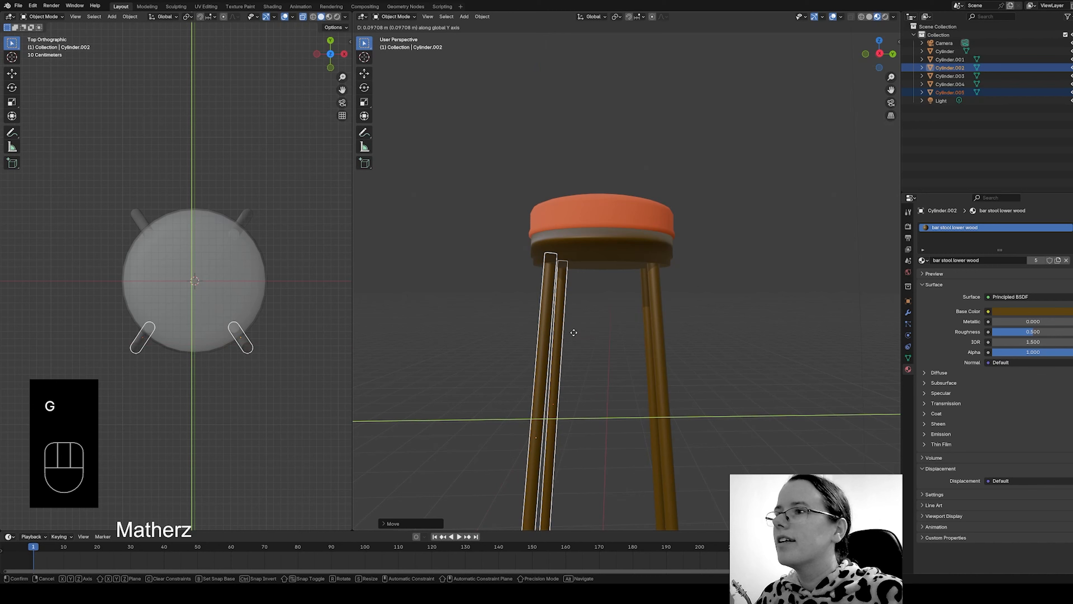
left_click(594, 378)
Nudge each of the two legs on the negative X side slightly inward along the Y axis, one at a time.
middle_click_drag(594, 378, 767, 422)
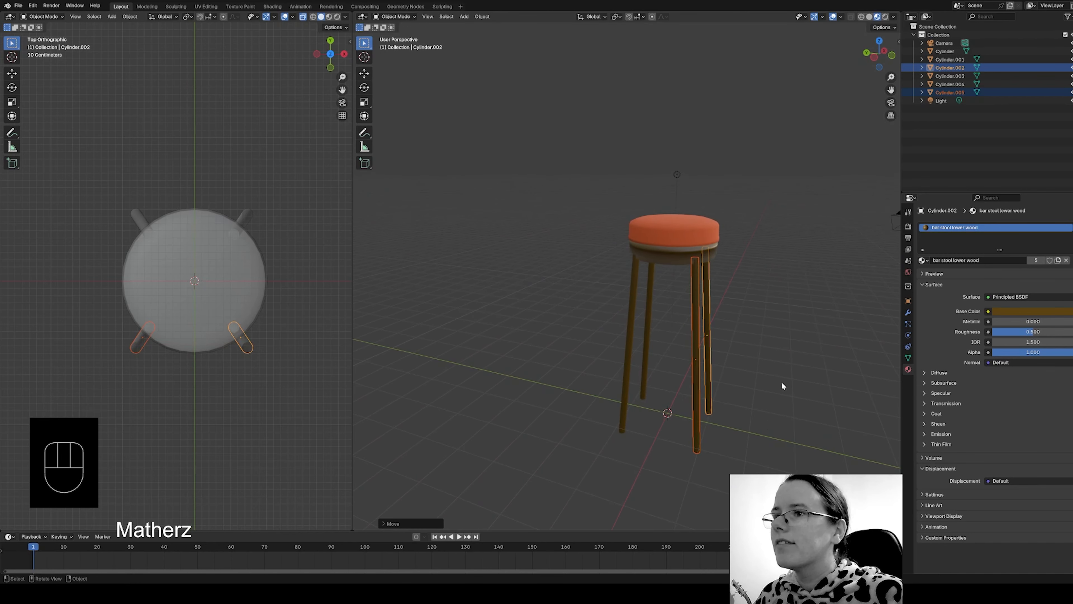
left_click(781, 383)
left_click(697, 276)
key("g")
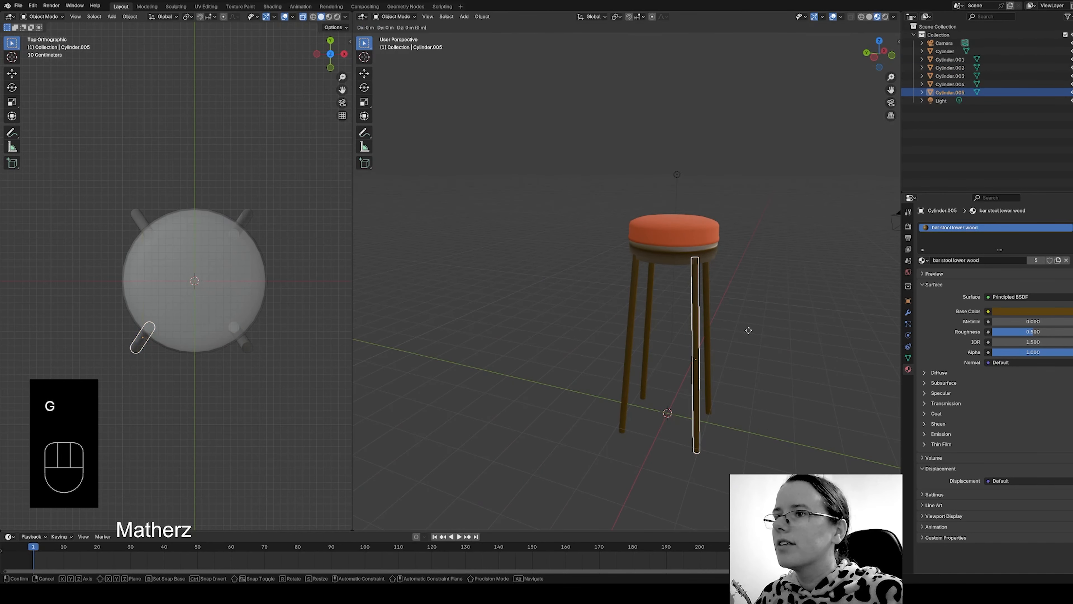
key("y")
left_click(547, 391)
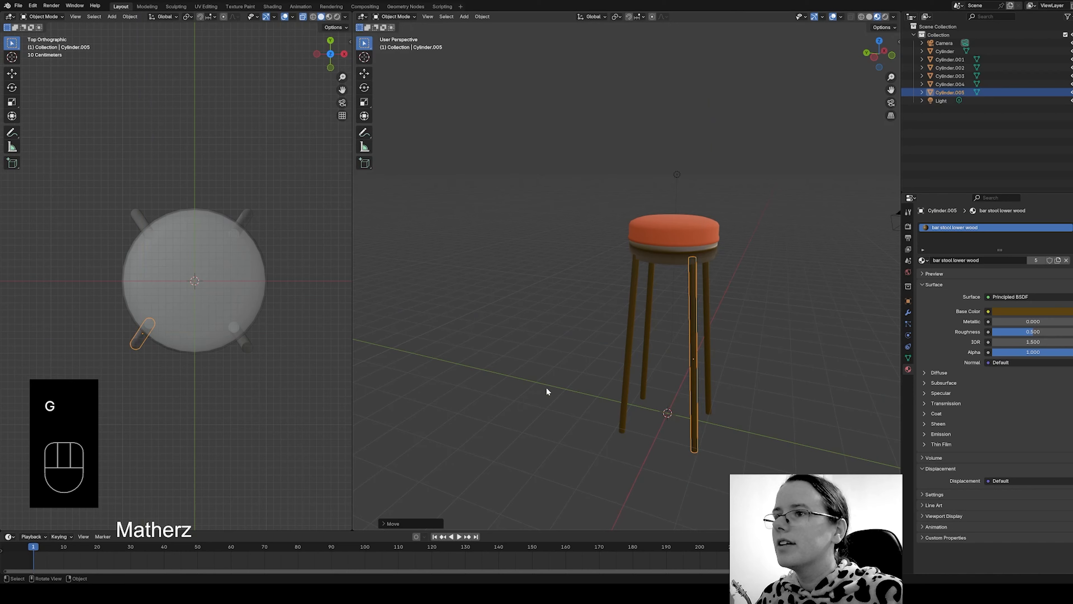
left_click(635, 271)
key("g")
key("y")
left_click(653, 283)
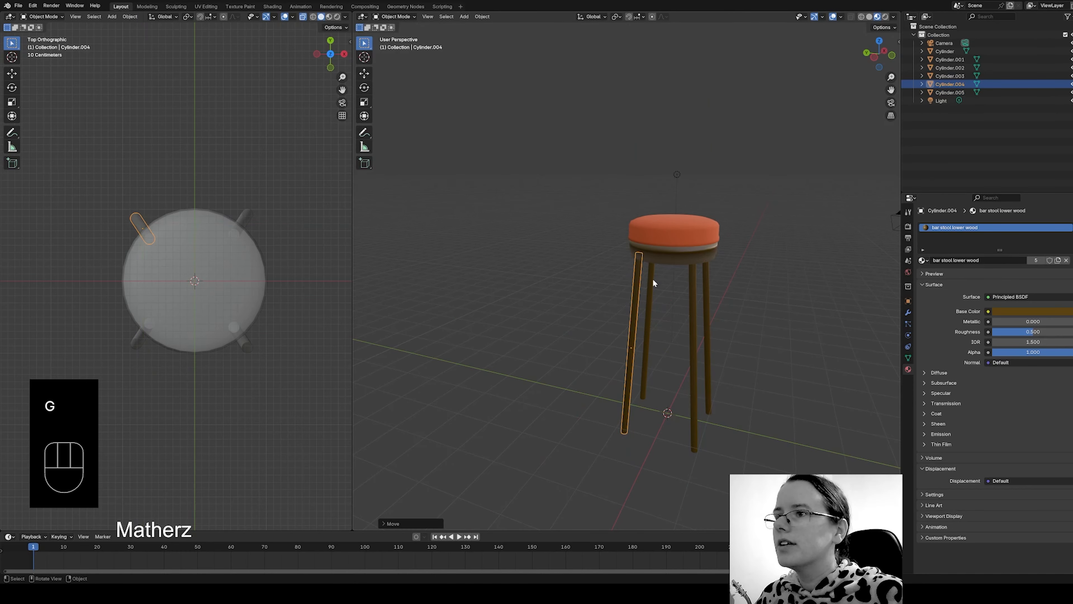
Add a mesh cylinder at the origin and rotate it 90° about the Y axis so it lies along X.
middle_click_drag(653, 283, 810, 377)
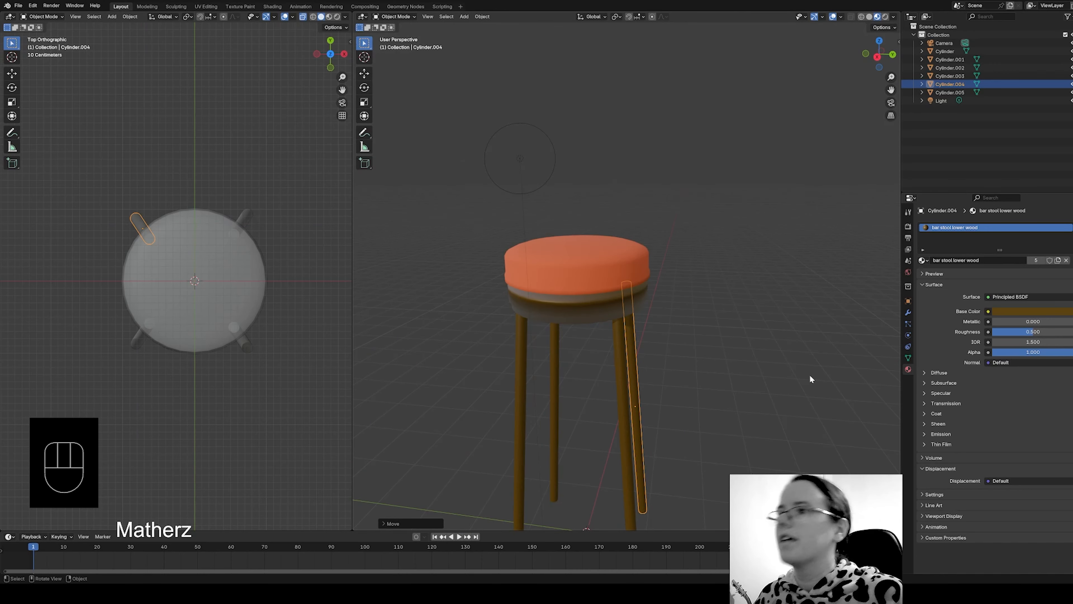
middle_click_drag(678, 443, 711, 281, "shift")
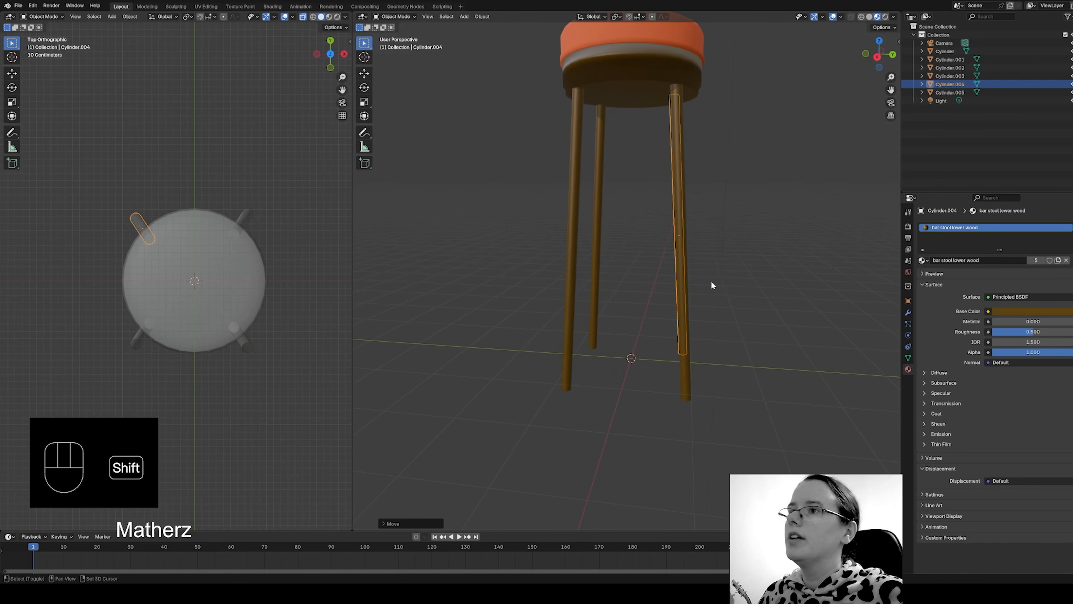
left_click(464, 17)
mouse_move(476, 25)
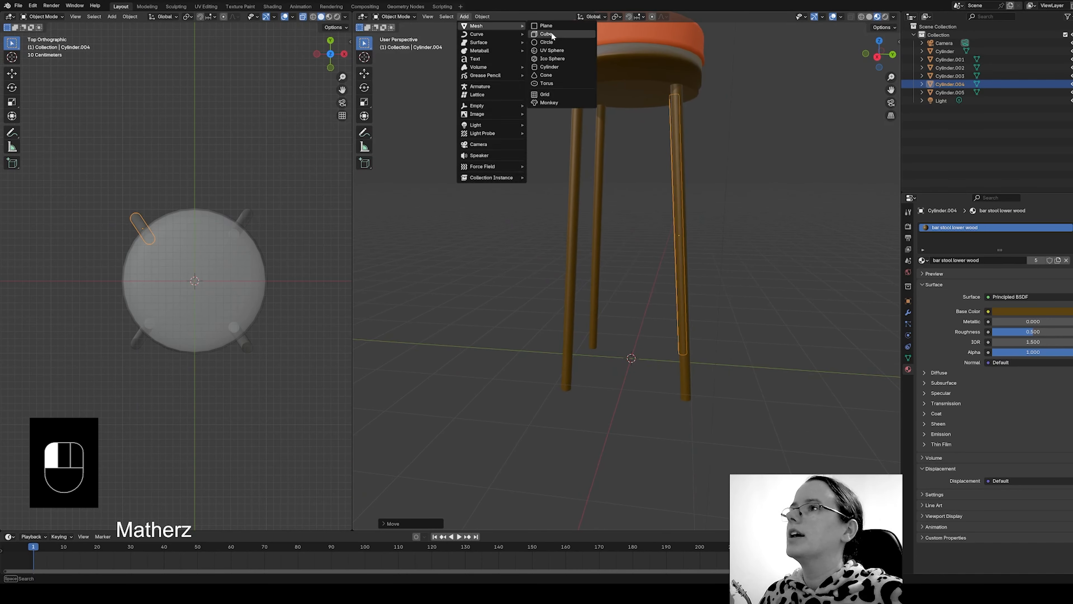
left_click(556, 67)
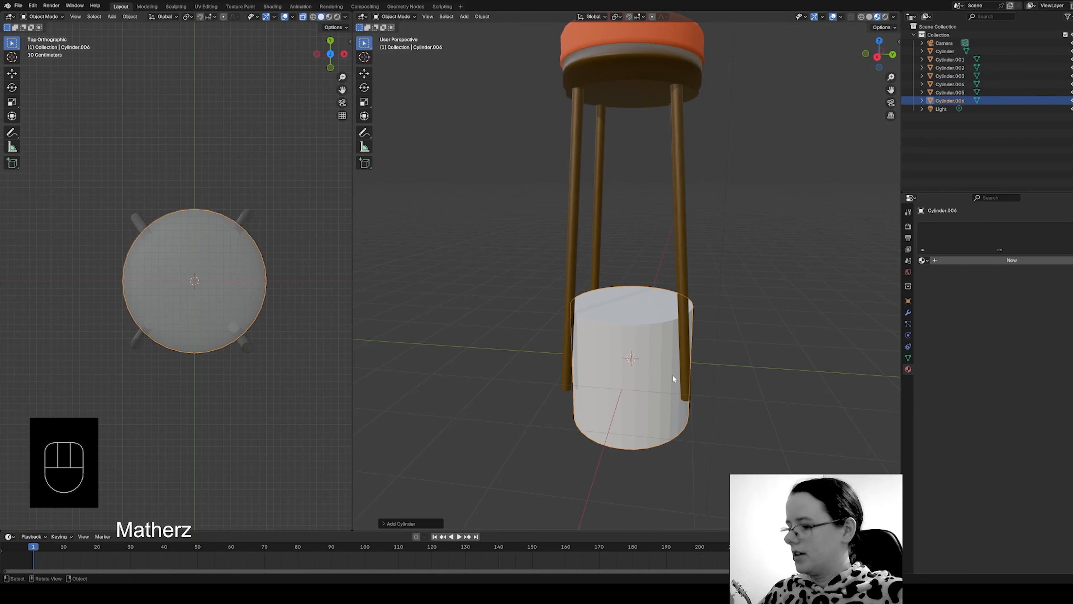
key("r")
key("y")
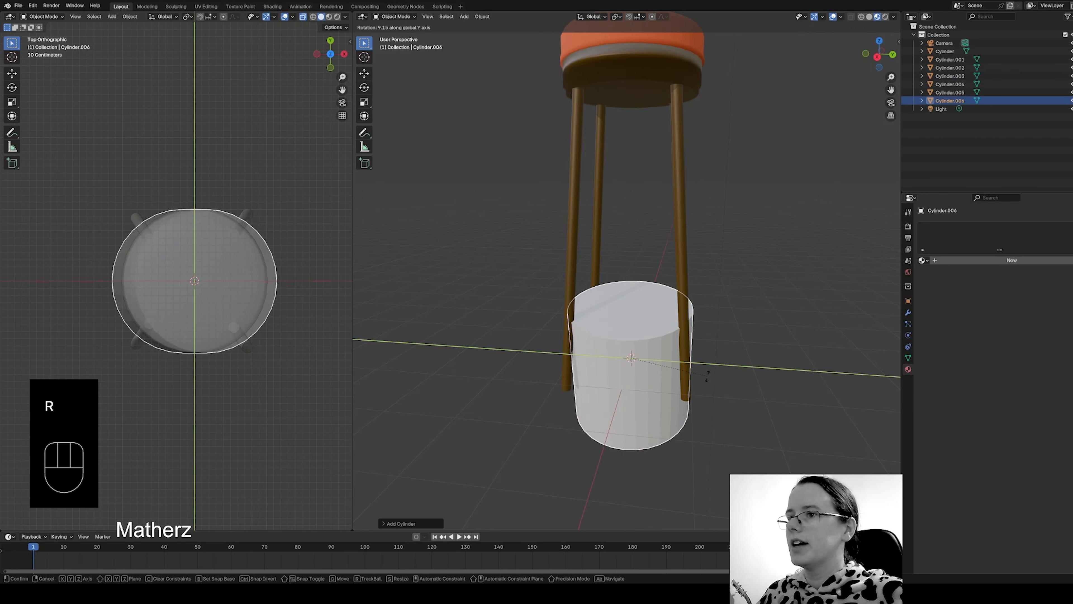
type("9")
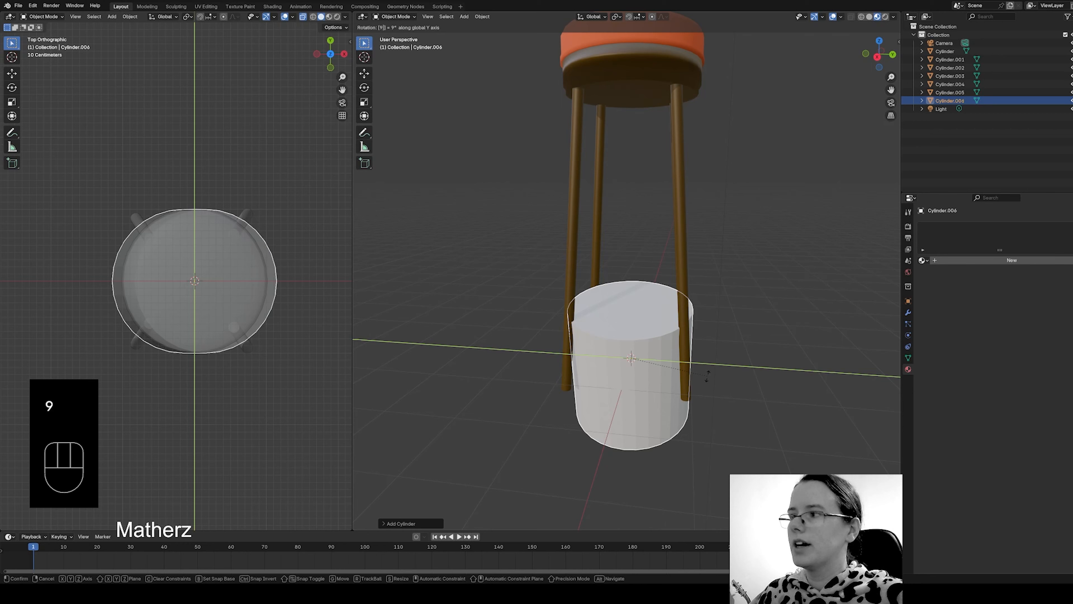
type("0")
left_click(707, 374)
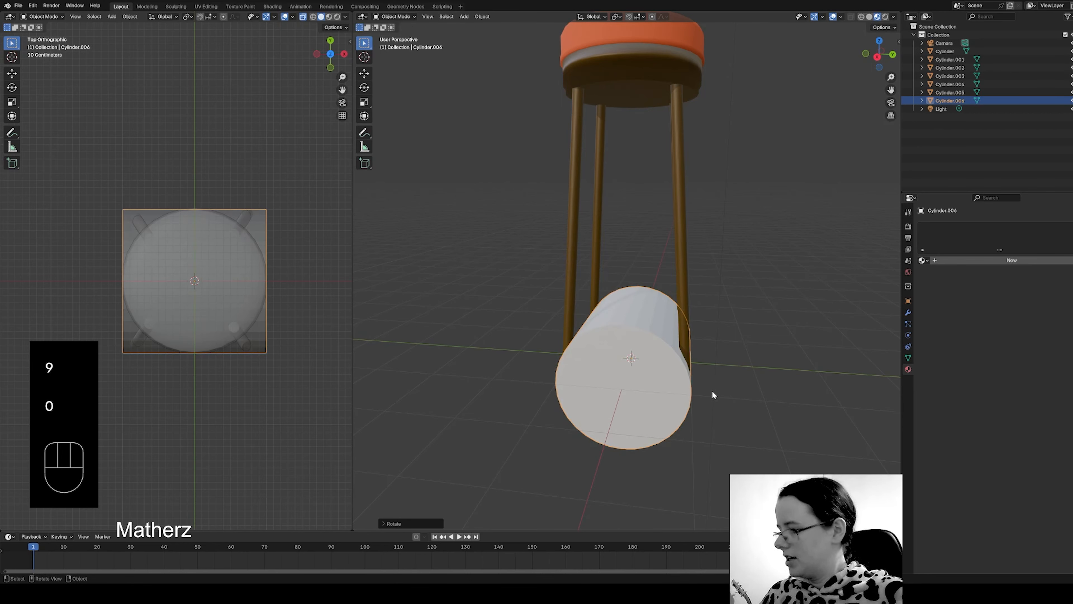
Scale the new cylinder down uniformly and stretch it along the X axis into a long thin bar.
key("s")
left_click(639, 361)
key("s")
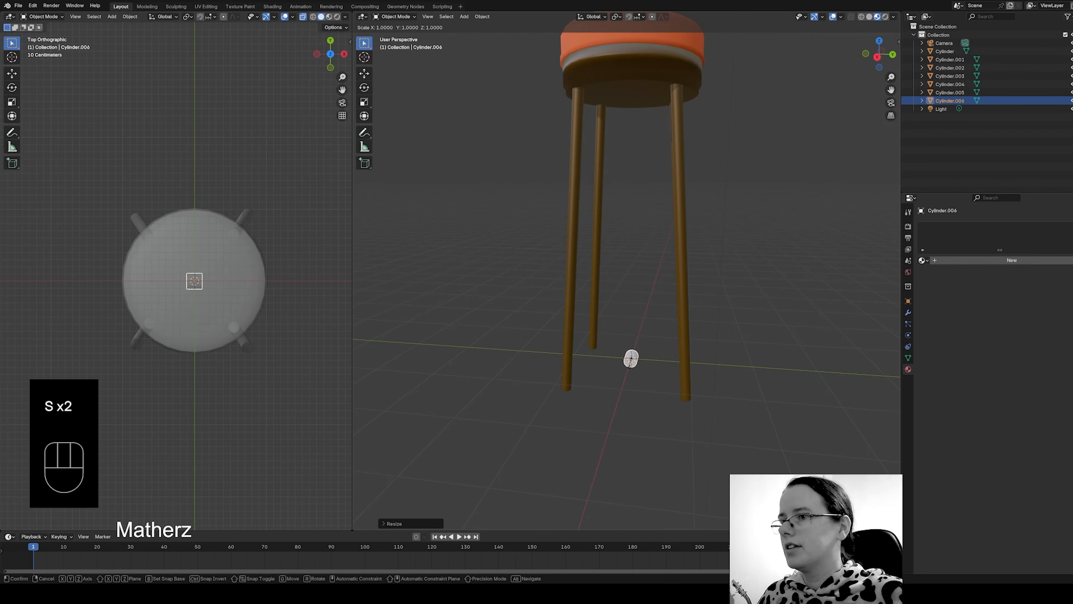
left_click(620, 401)
Move the bar along Y to the two legs on the positive Y side and scale it down to span between them.
key("g")
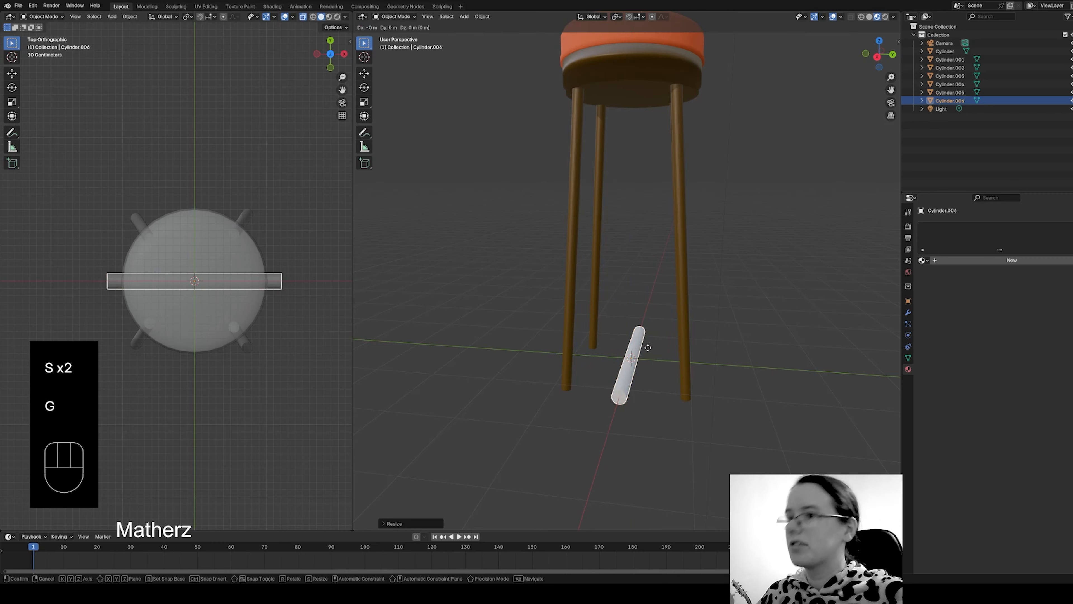
left_click(748, 405)
middle_click_drag(748, 406, 601, 394)
scroll(601, 394, "up", 2)
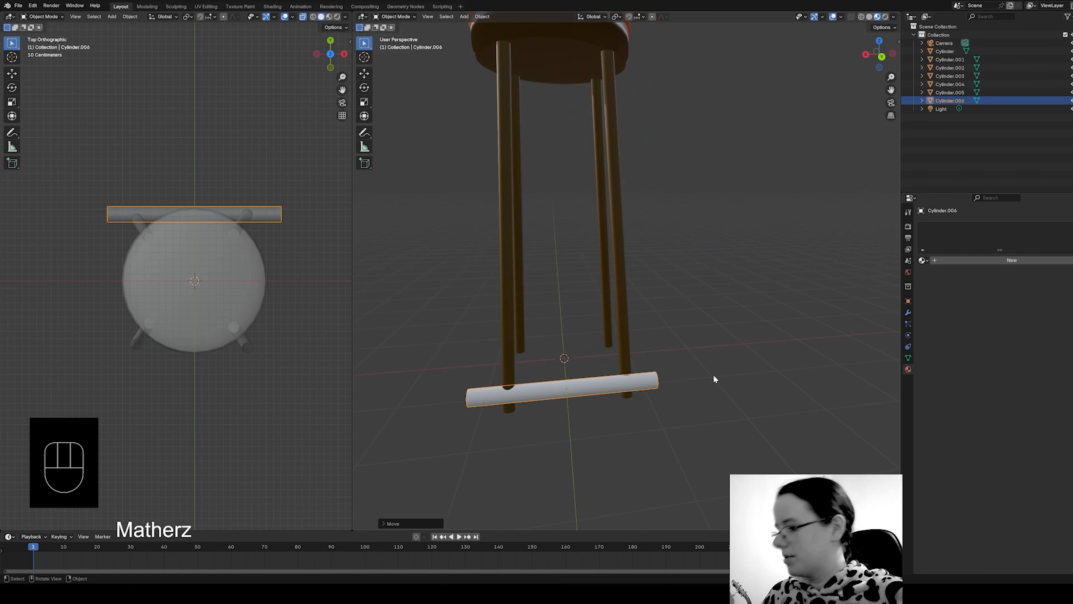
key("s")
key("x")
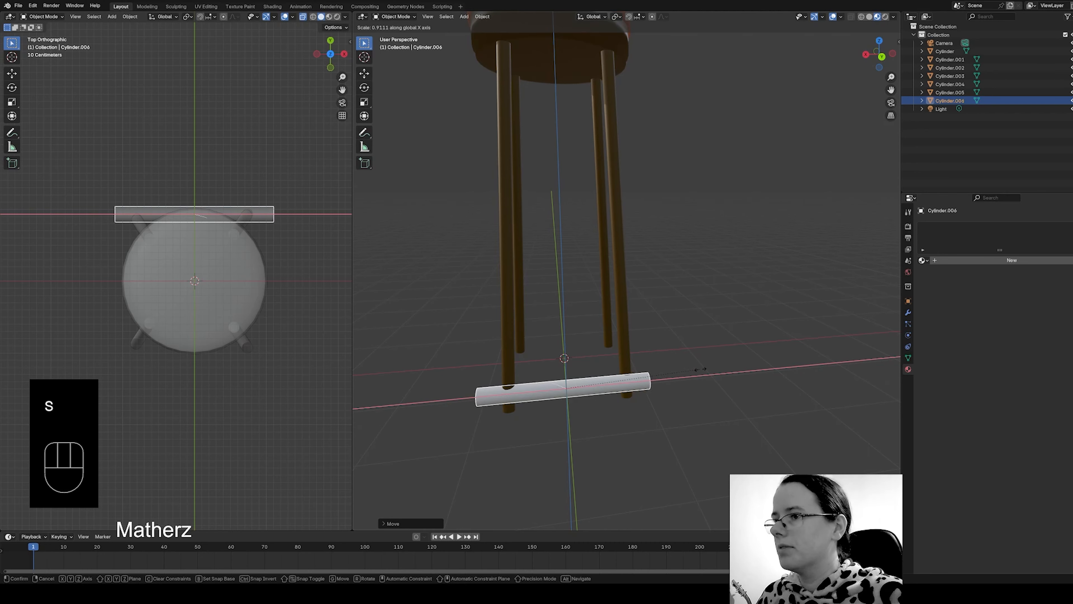
left_click(725, 369)
key("s")
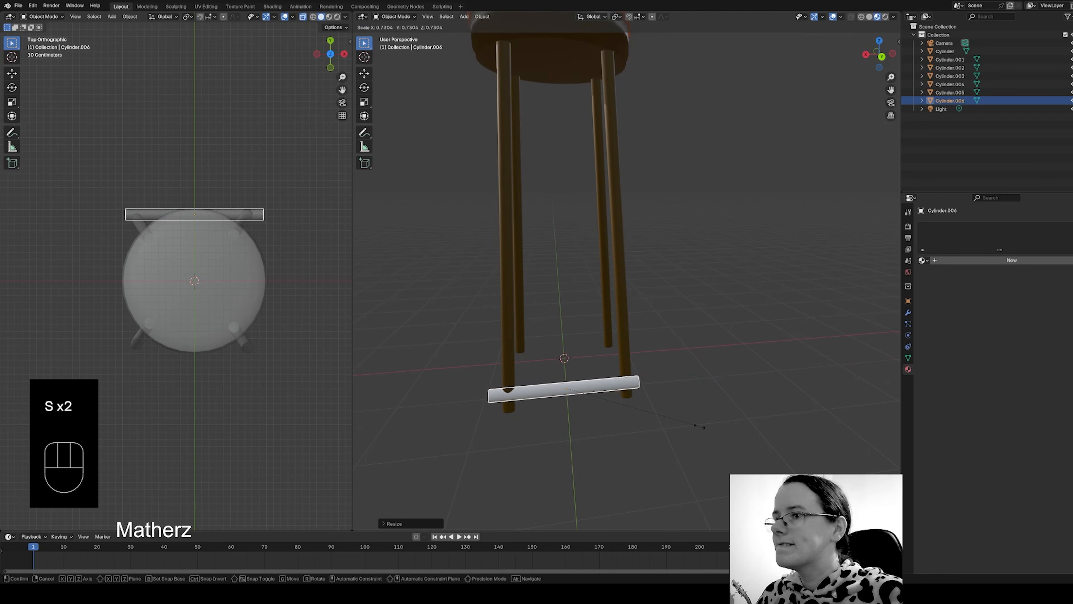
left_click(673, 421)
Raise the bar along the Z axis to footrest height above the lower ends of the legs.
key("g")
middle_click(579, 435)
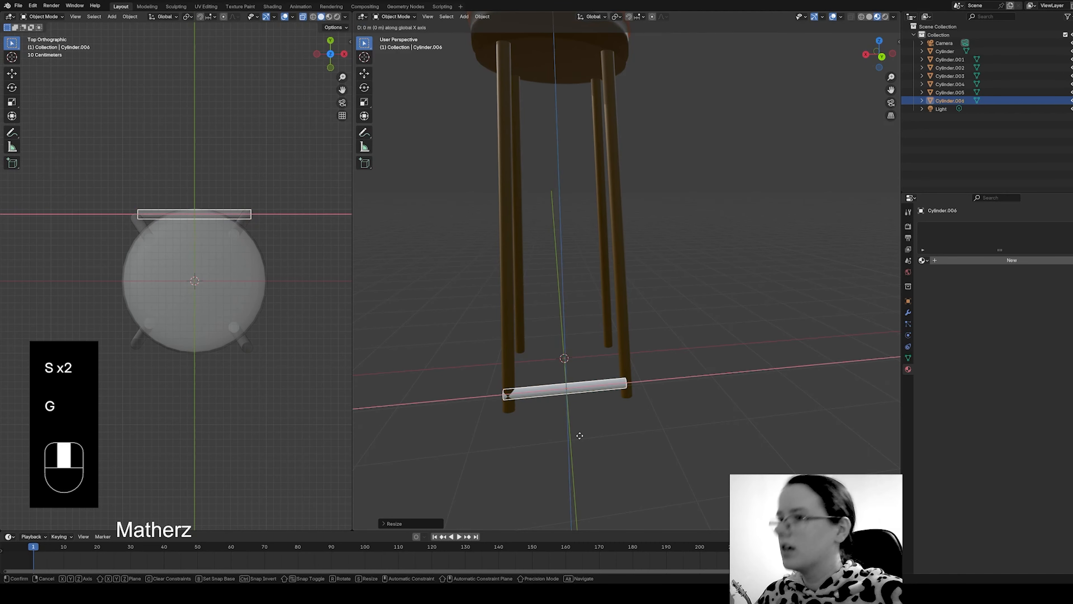
middle_click_drag(580, 436, 597, 225)
left_click(616, 362)
Align the bar with the legs by shifting it slightly inward along Y and about 0.06 m toward negative X.
middle_click_drag(582, 469, 860, 453)
key("g")
middle_click(838, 450)
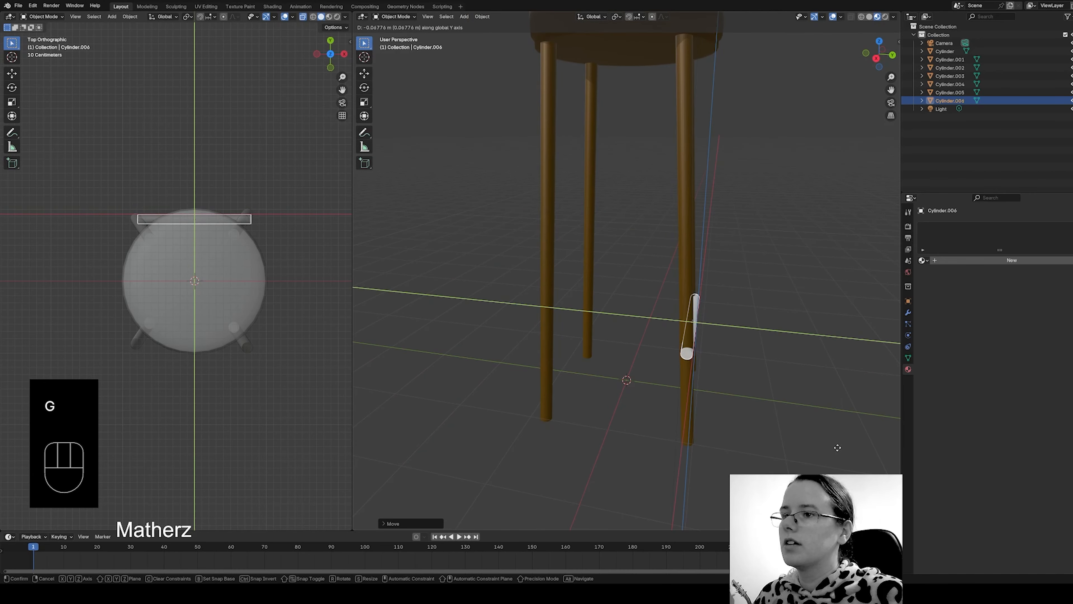
left_click(835, 447)
middle_click_drag(833, 446, 761, 440)
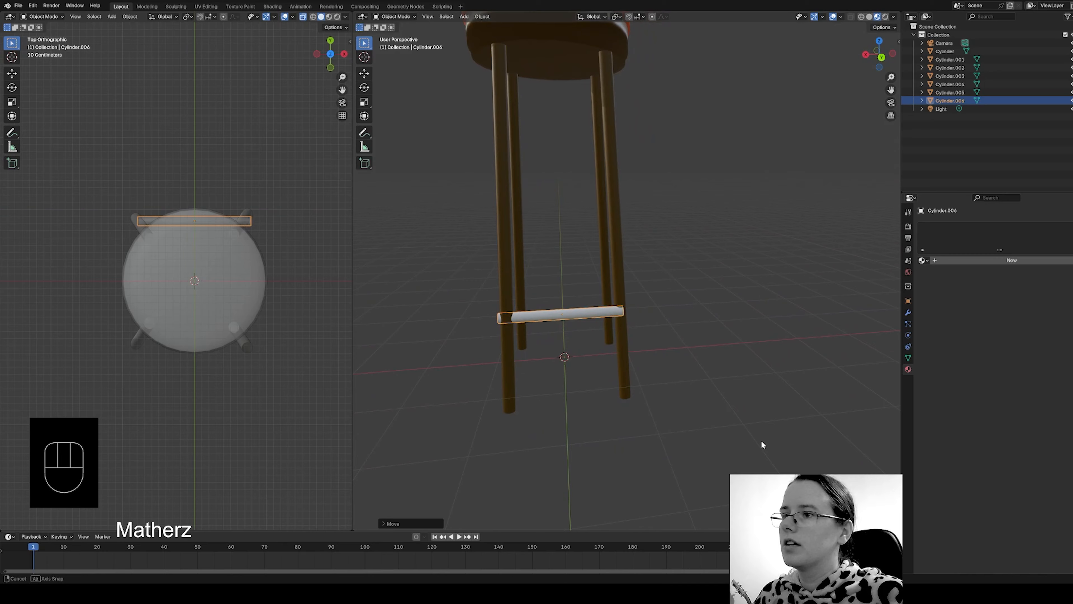
key("g")
middle_click(601, 367)
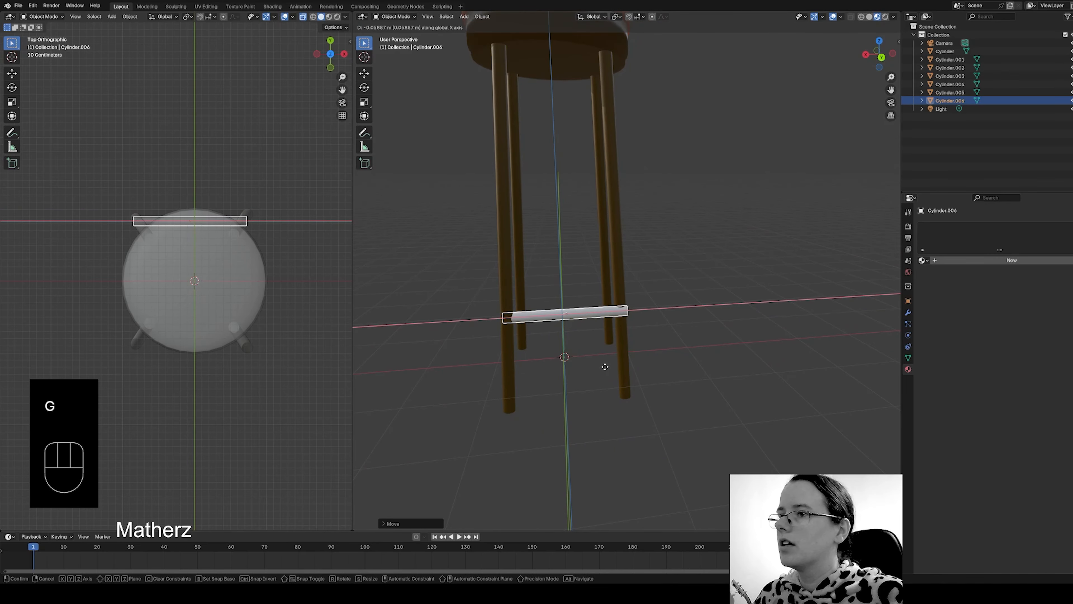
left_click(605, 366)
Try shifting the leg at the negative X, positive Y corner slightly outward along Y, and move it back about 0.04 m.
middle_click_drag(785, 316, 611, 288)
left_click(572, 263)
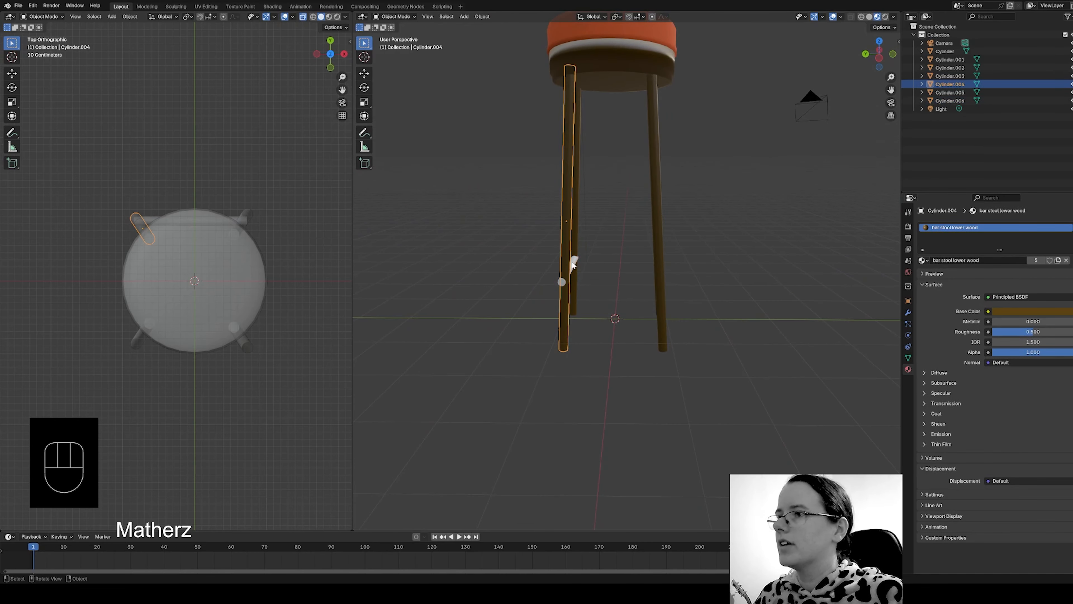
key("g")
middle_click(595, 288)
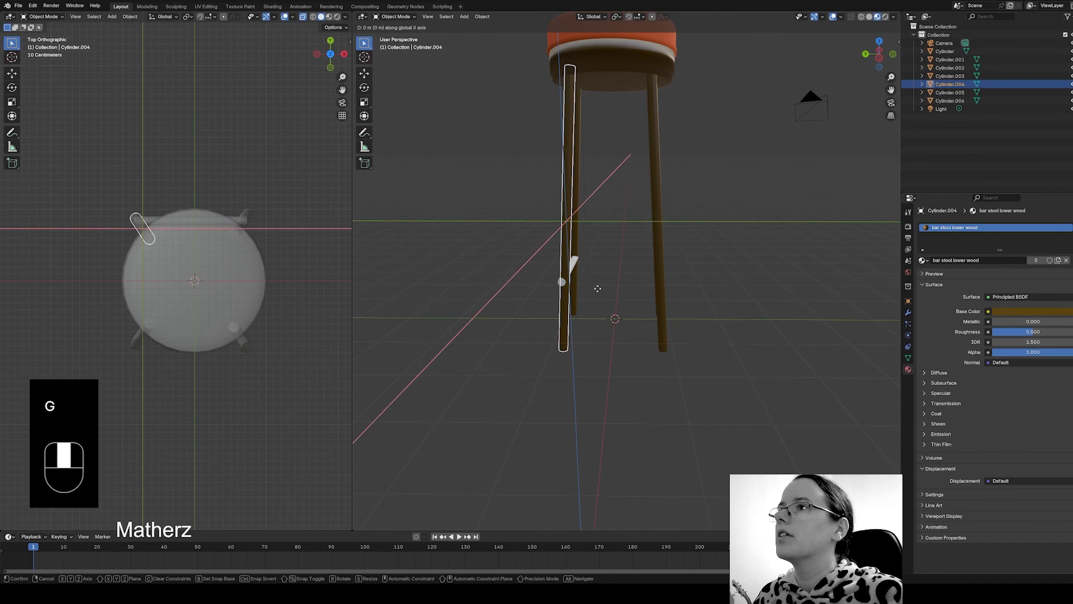
left_click(595, 289)
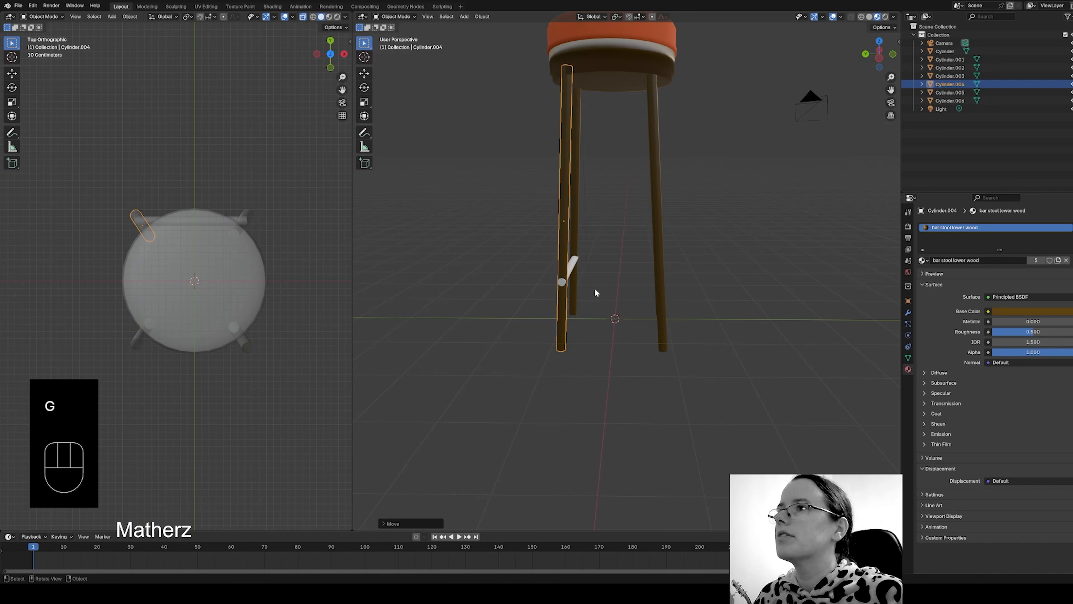
key("g")
middle_click_drag(596, 288, 597, 289)
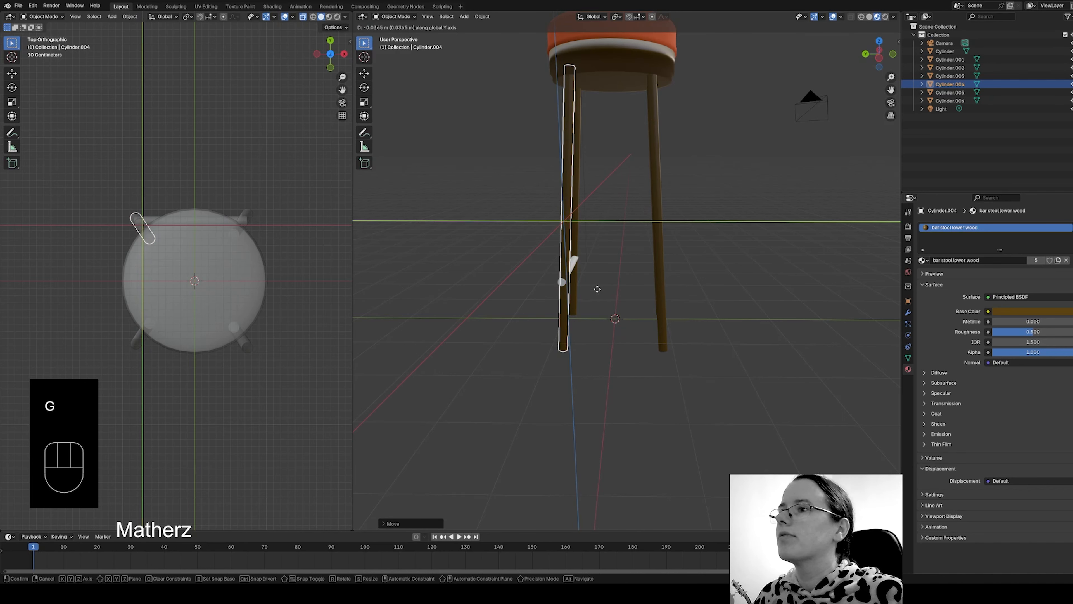
left_click(597, 289)
Move the crossbar slightly inward along the Y axis to center it in the leg at the negative X side.
left_click(564, 282)
key("g")
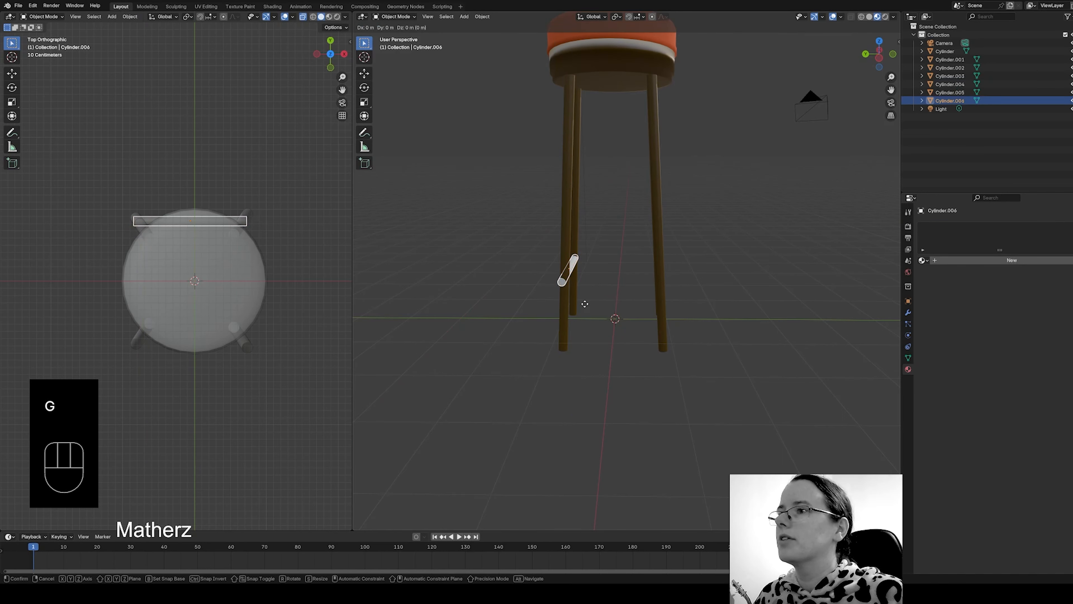
middle_click_drag(565, 279, 664, 319)
left_click(587, 309)
Move the leg at the positive X, positive Y corner about 0.04 m inward along the Y axis to meet the crossbar.
left_click(664, 262)
middle_click_drag(705, 365, 732, 378)
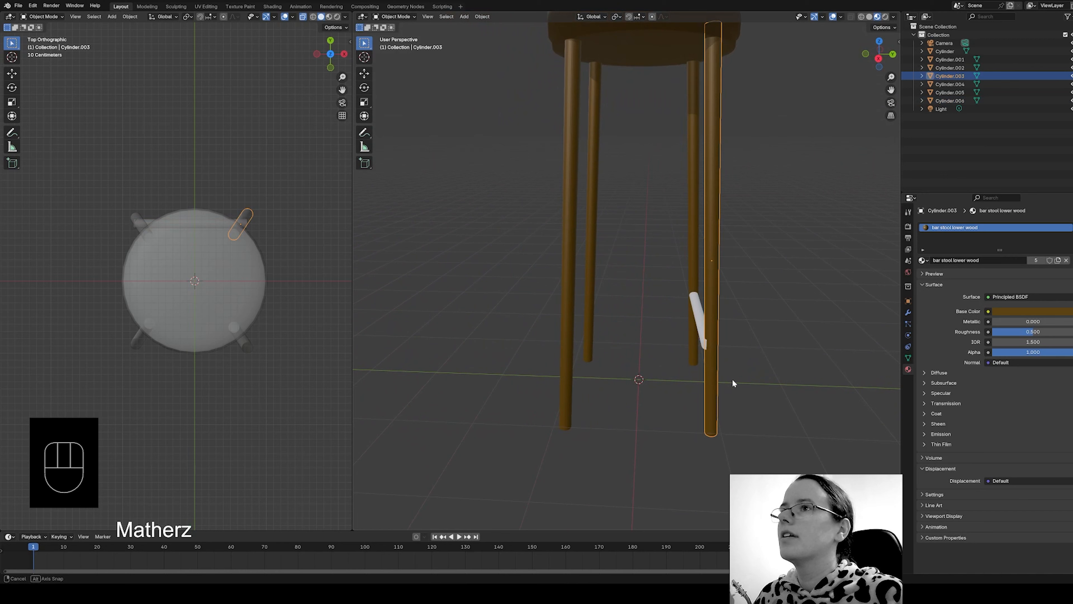
key("g")
key("y")
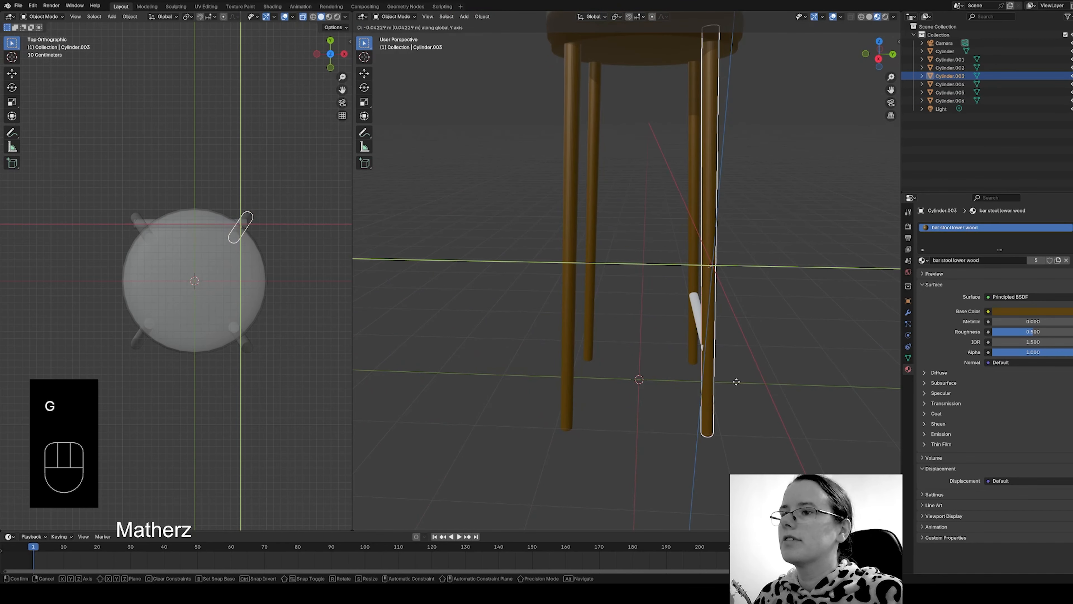
left_click(736, 382)
Assign the existing "bar stool lower wood" material to the crossbar.
left_click(695, 312)
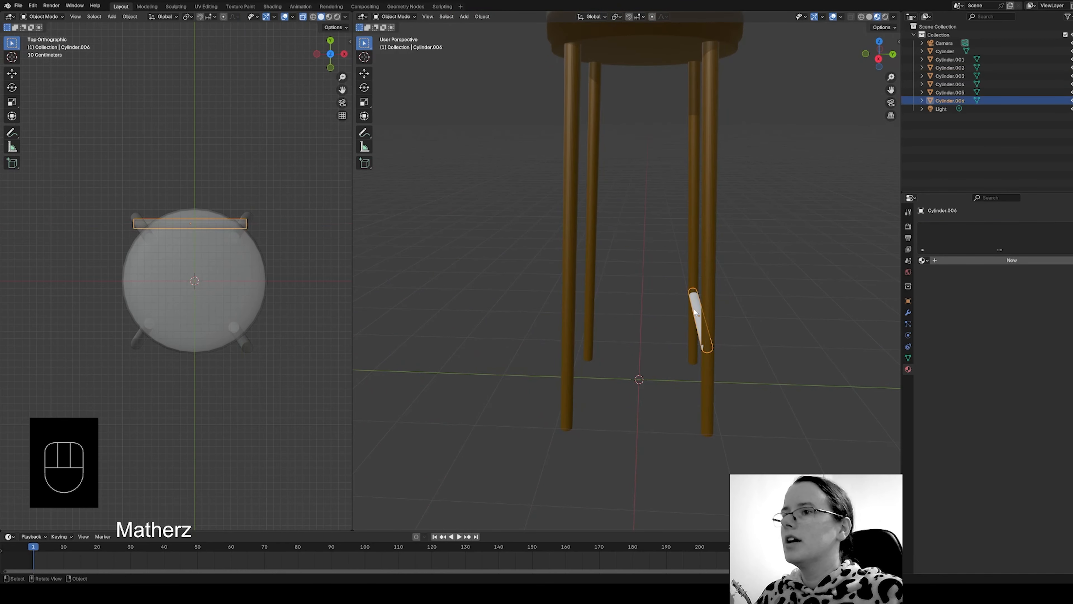
left_click(922, 260)
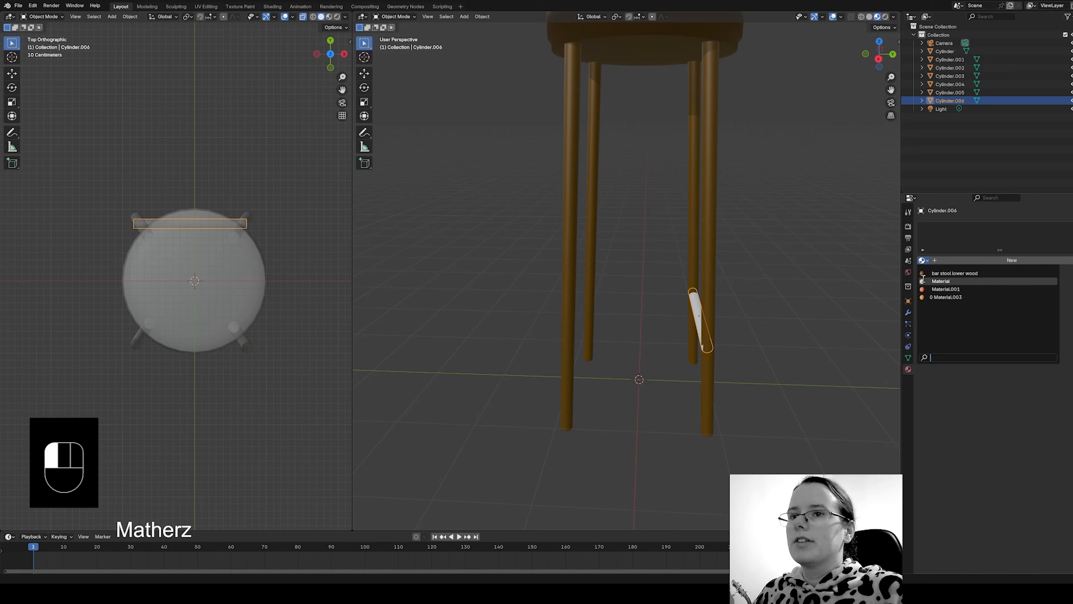
left_click(979, 273)
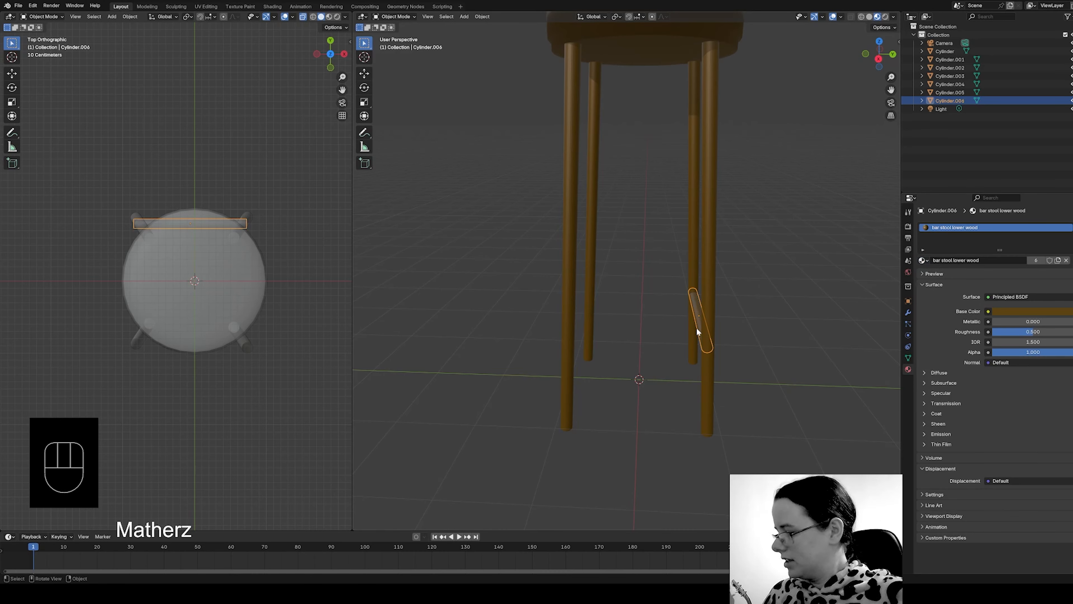
Duplicate the crossbar and move the copy about 1.63 m along negative Y, between the two legs on that side.
key("shift+d")
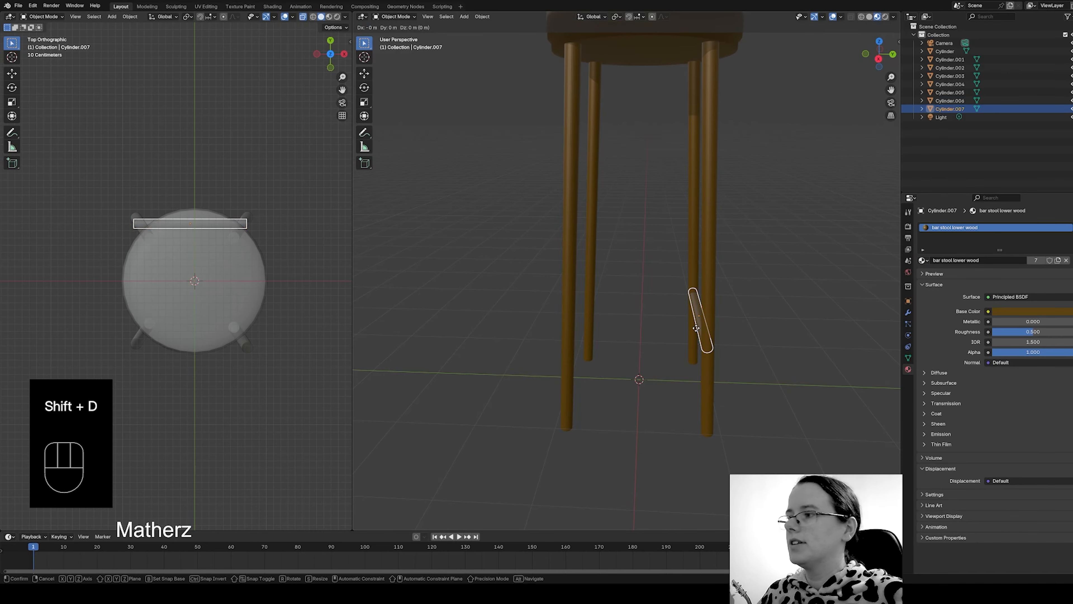
key("y")
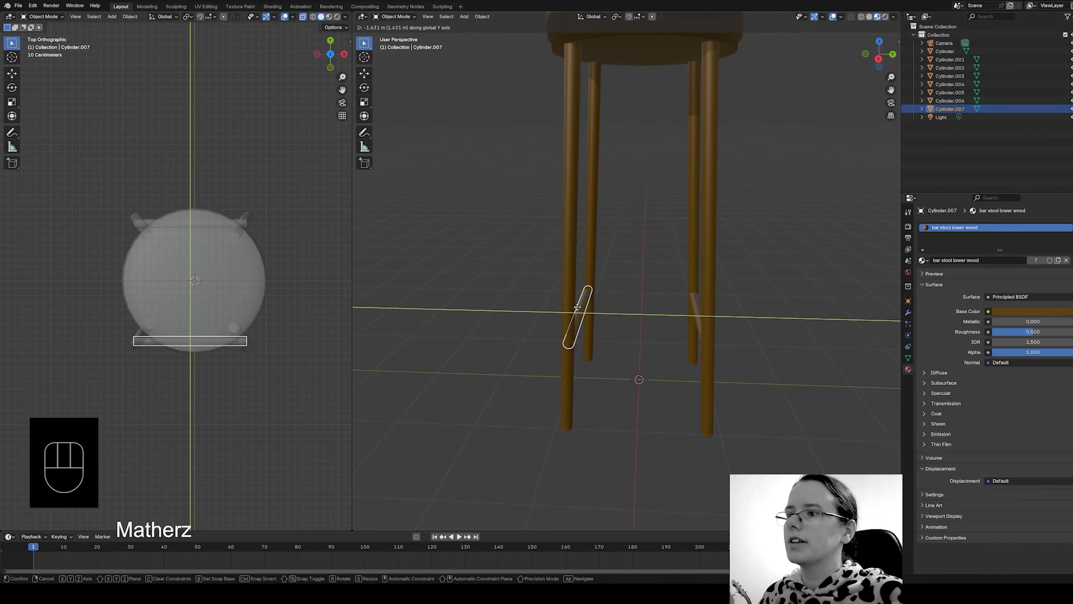
left_click(577, 307)
Nudge the leg at the negative X, negative Y corner to meet the new crossbar, including about 0.04 m outward along Y.
left_click(591, 272)
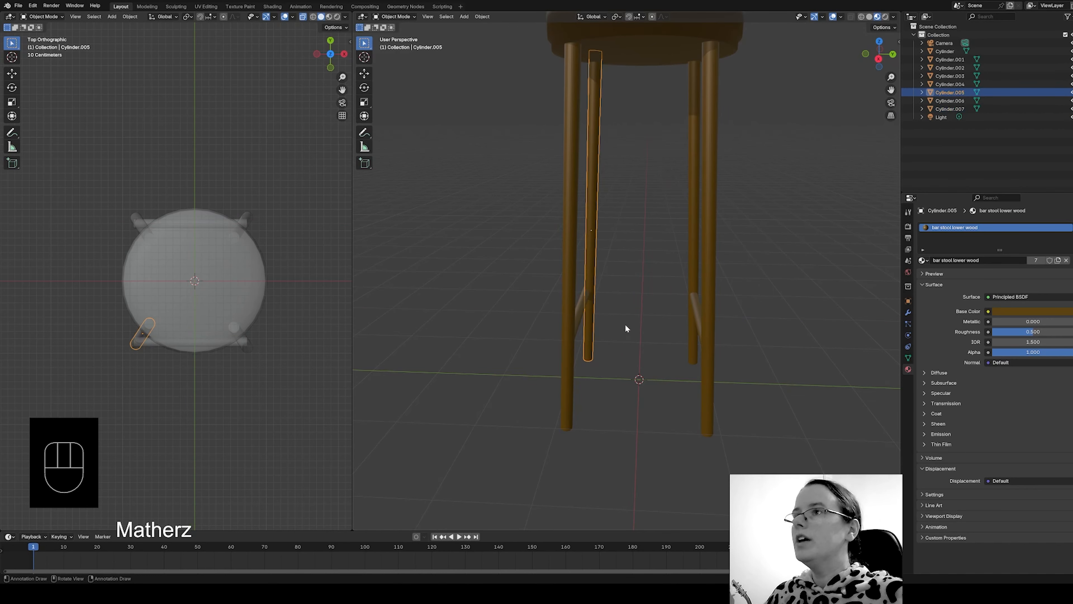
middle_click_drag(626, 328, 733, 328)
scroll(651, 283, "up", 3)
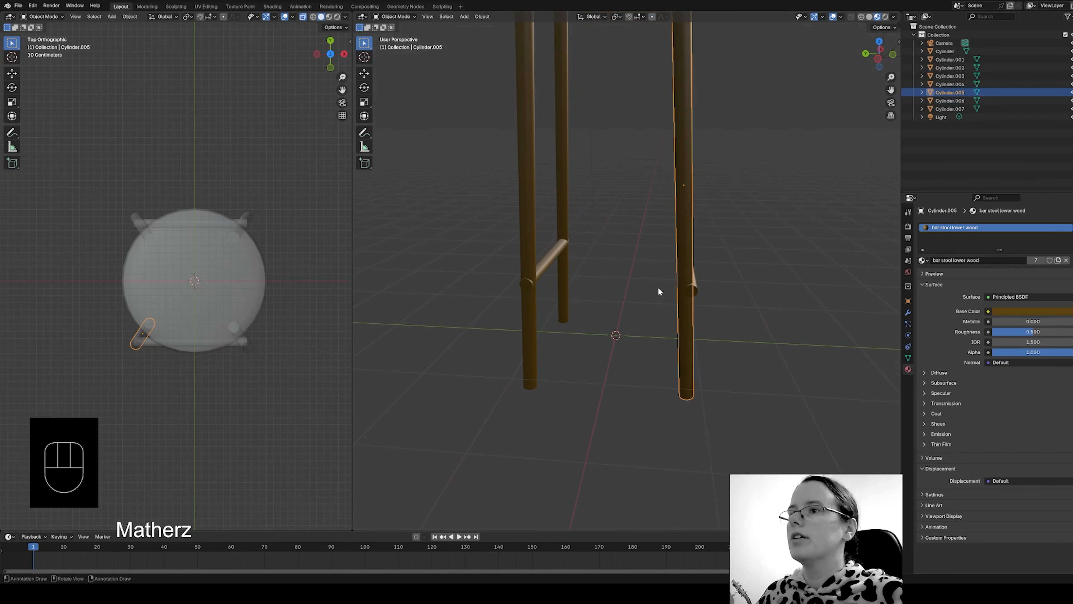
key("g")
key("y")
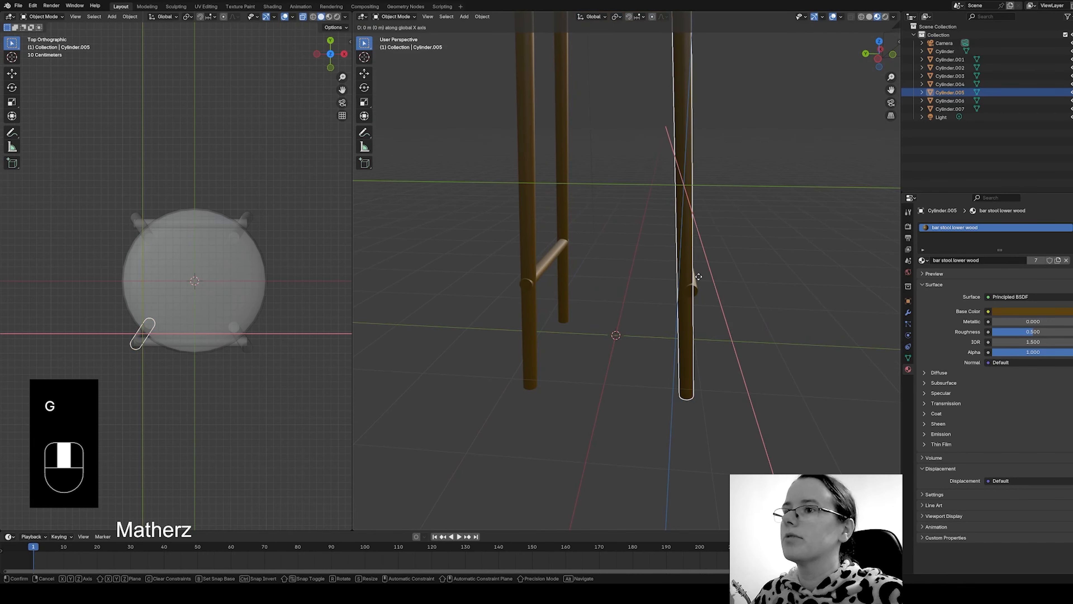
left_click(701, 275)
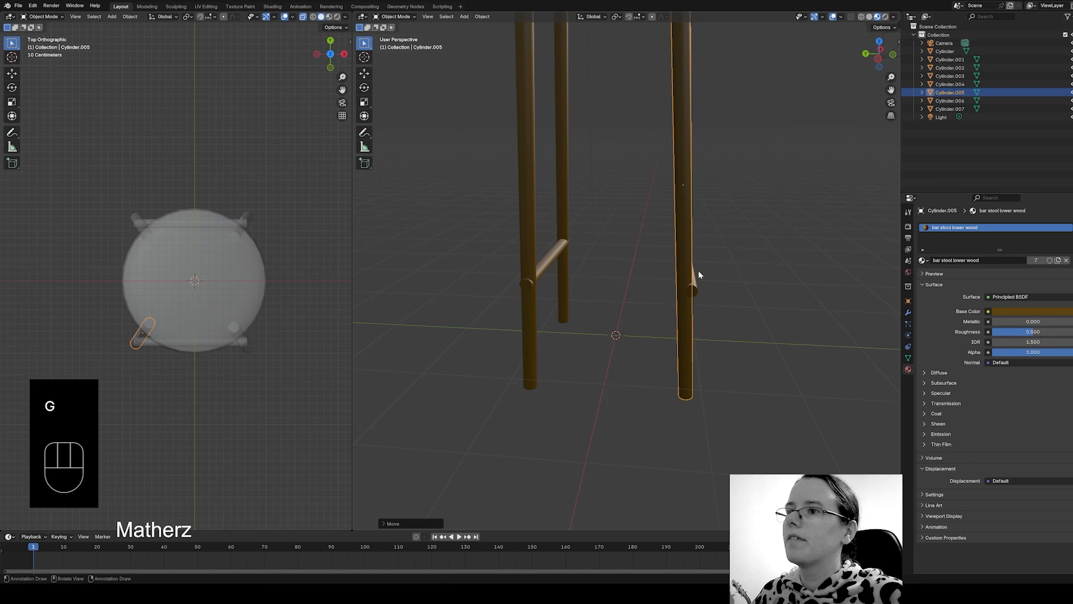
scroll(698, 269, "down", 5)
key("g")
key("y")
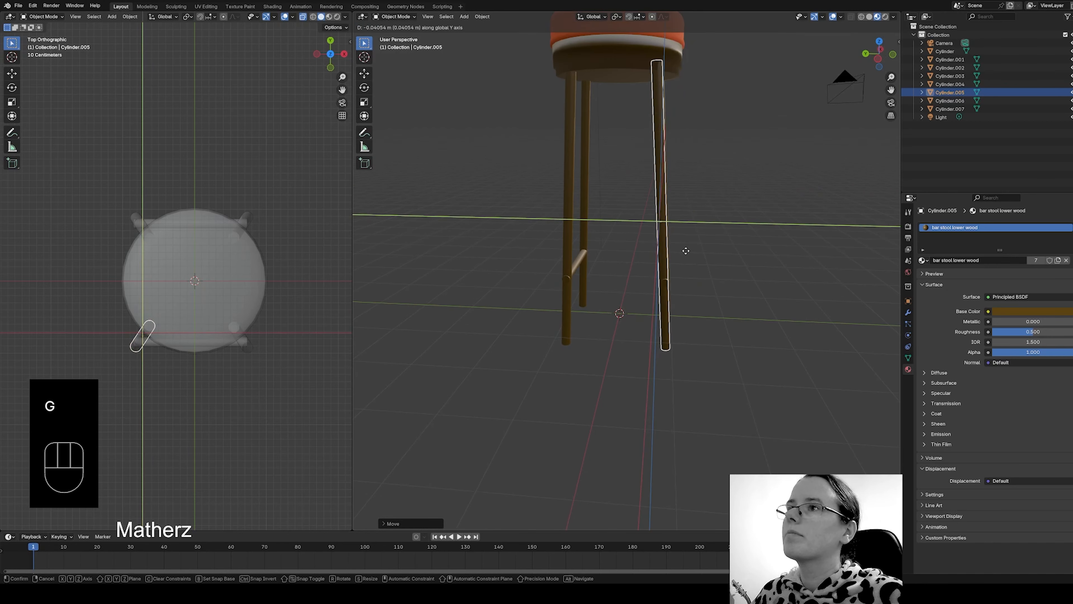
left_click(683, 251)
Adjust the negative Y side crossbar along Y, moving it back inward about 0.035 m to center it in the leg.
middle_click_drag(683, 250, 667, 250)
left_click(675, 286)
key("g")
key("y")
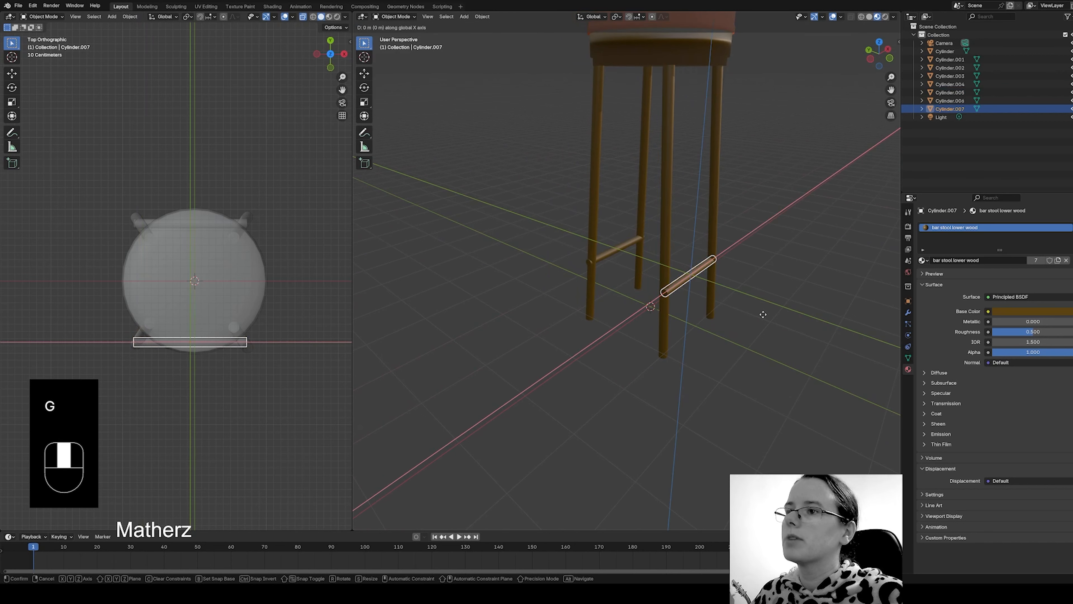
left_click(761, 313)
middle_click_drag(758, 289, 662, 306)
key("g")
left_click(665, 305)
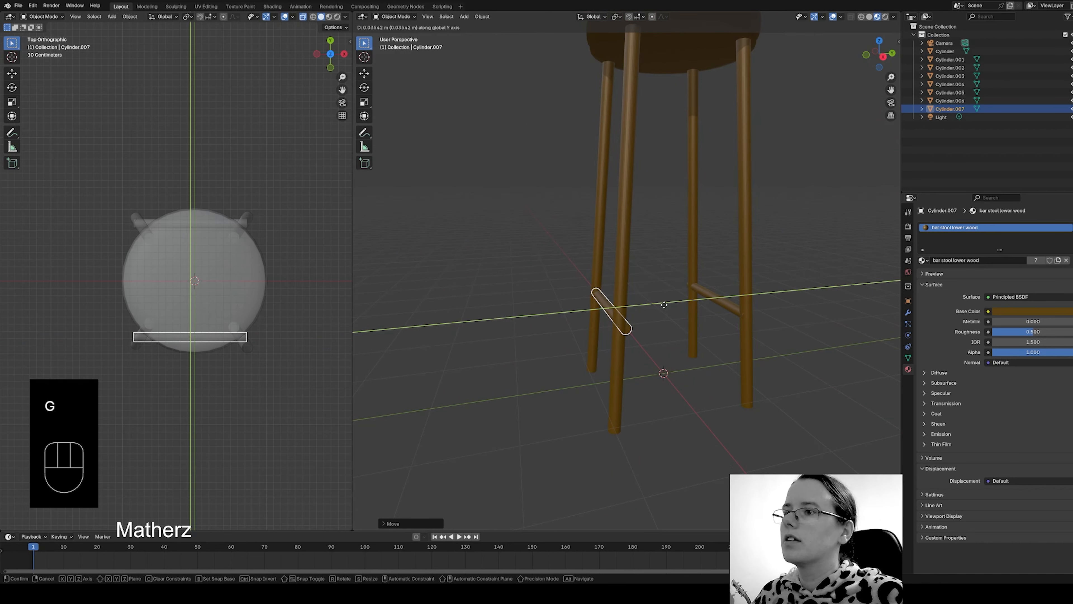
Move the leg at the positive X, negative Y corner slightly to meet the end of the crossbar, and deselect it.
left_click(619, 260)
middle_click_drag(683, 282, 666, 309)
key("g")
left_click(603, 332)
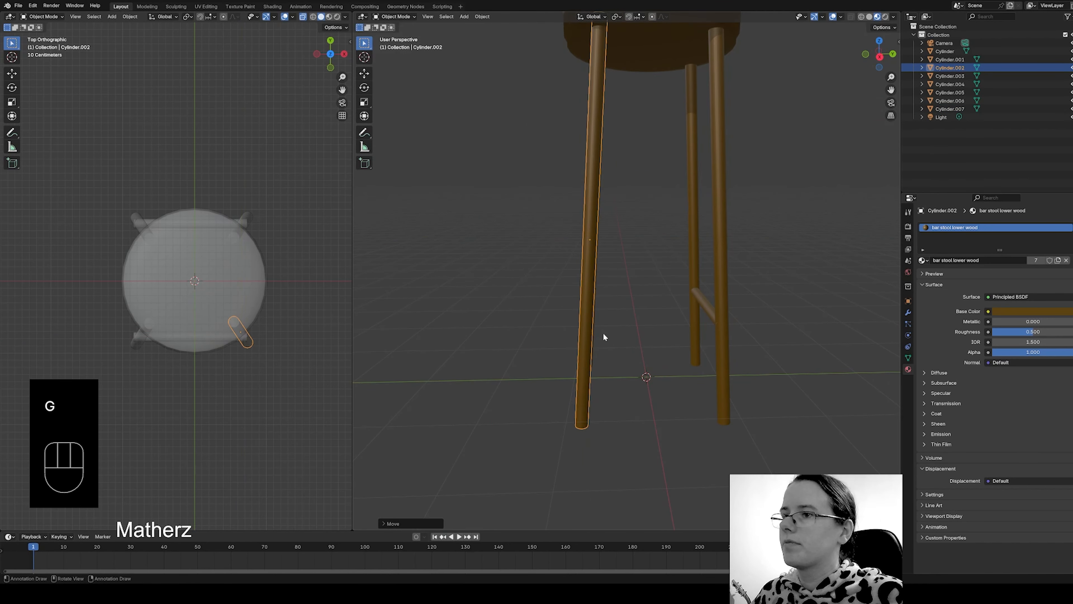
left_click(479, 328)
Duplicate both crossbars in place and rotate the copies 90° about the Z axis to span the other two sides.
middle_click_drag(479, 329, 634, 290)
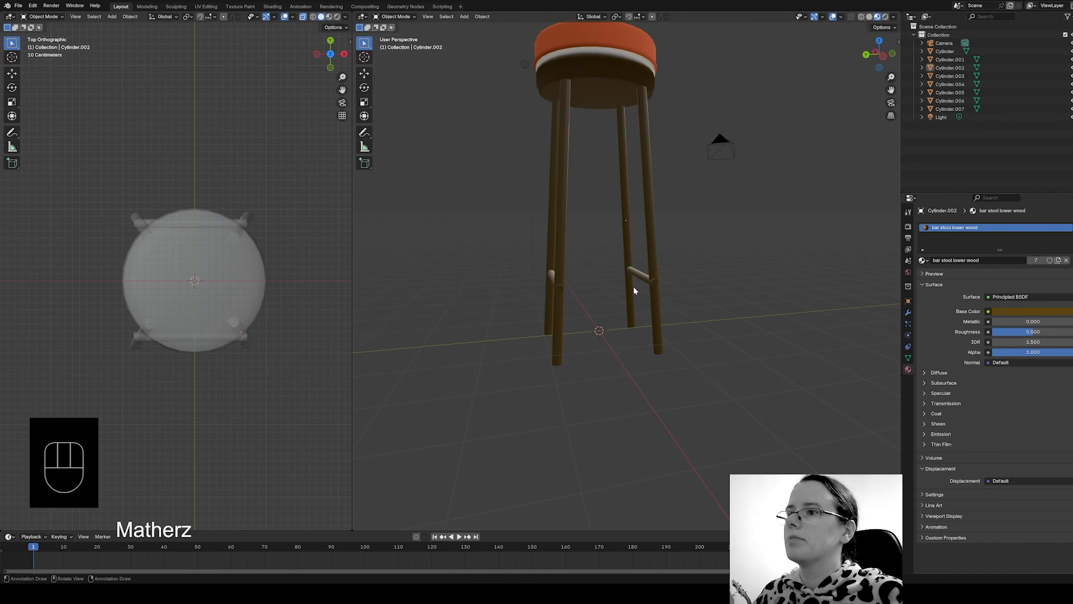
left_click(637, 275)
left_click(551, 276, "shift")
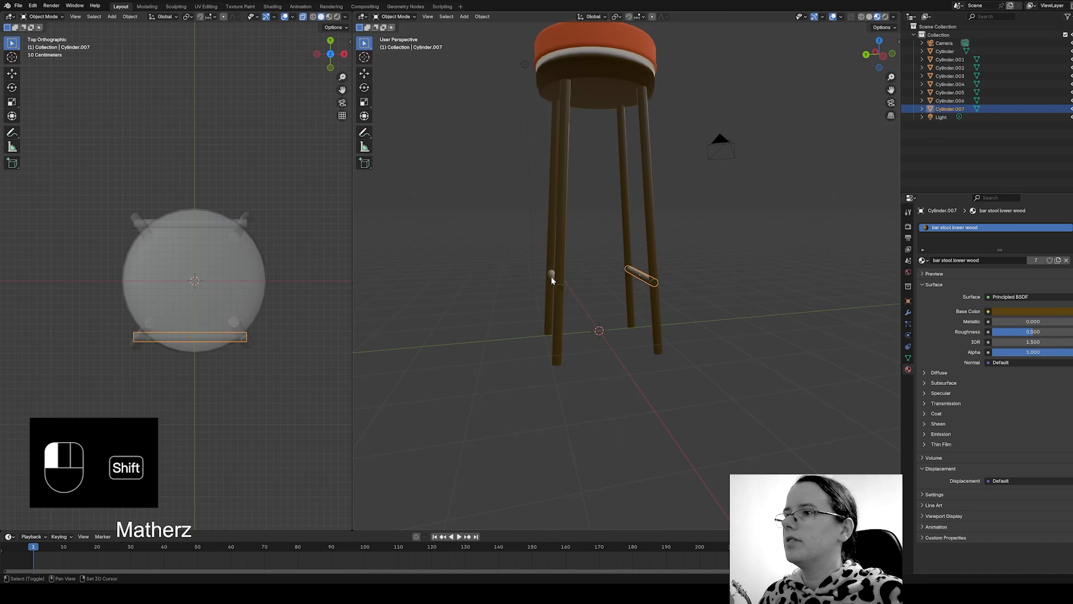
key("shift+d")
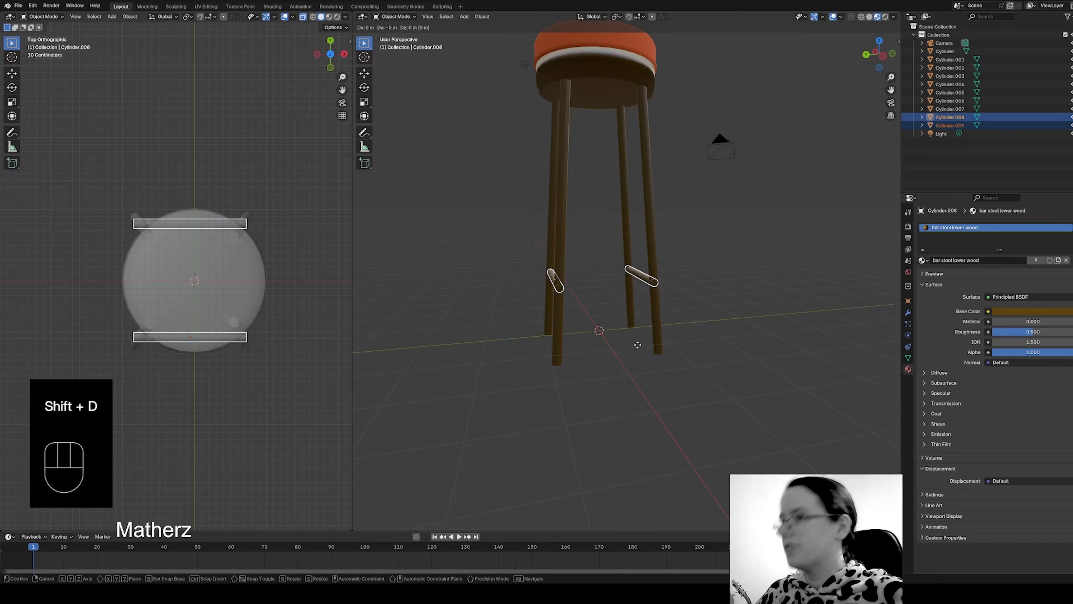
right_click(628, 302)
key("r")
key("z")
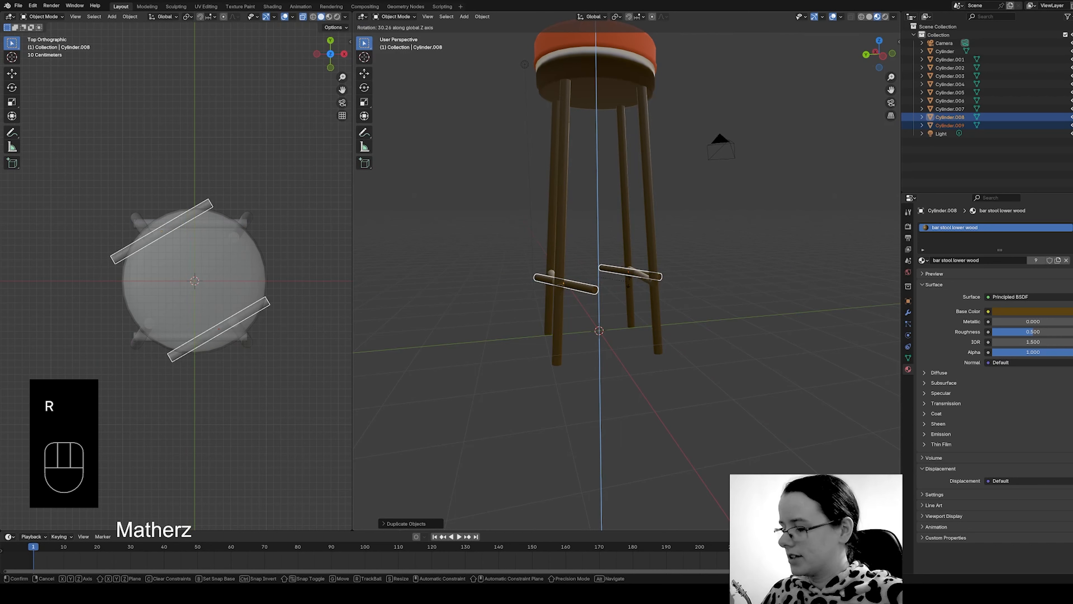
key("9")
key("0")
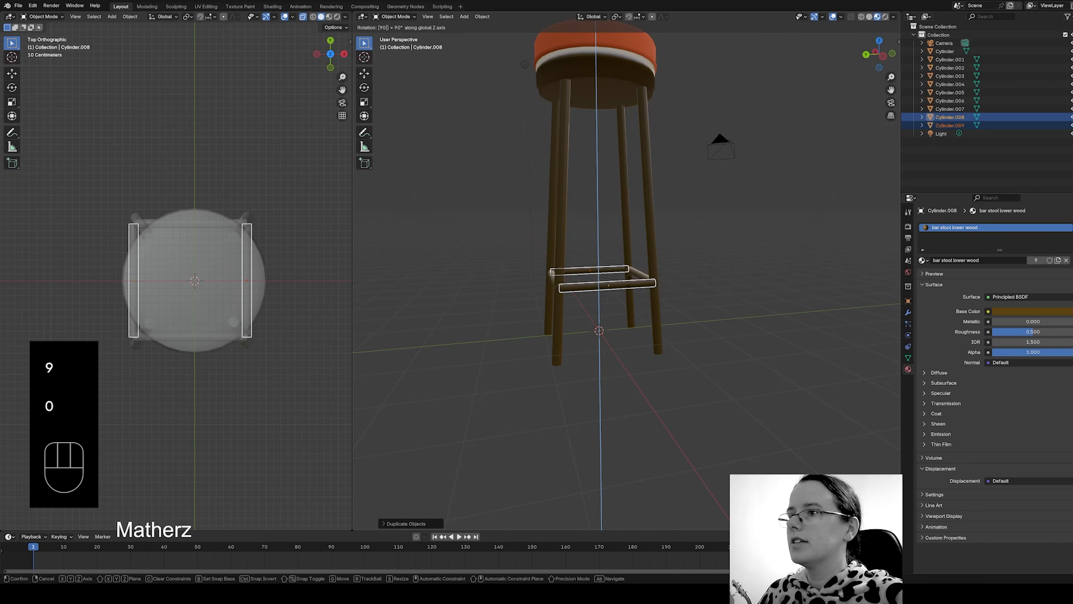
left_click(491, 283)
Scale the rotated crossbar pair to about 0.92 along the X axis so both bars sit within the legs, and deselect them.
middle_click_drag(491, 283, 648, 464)
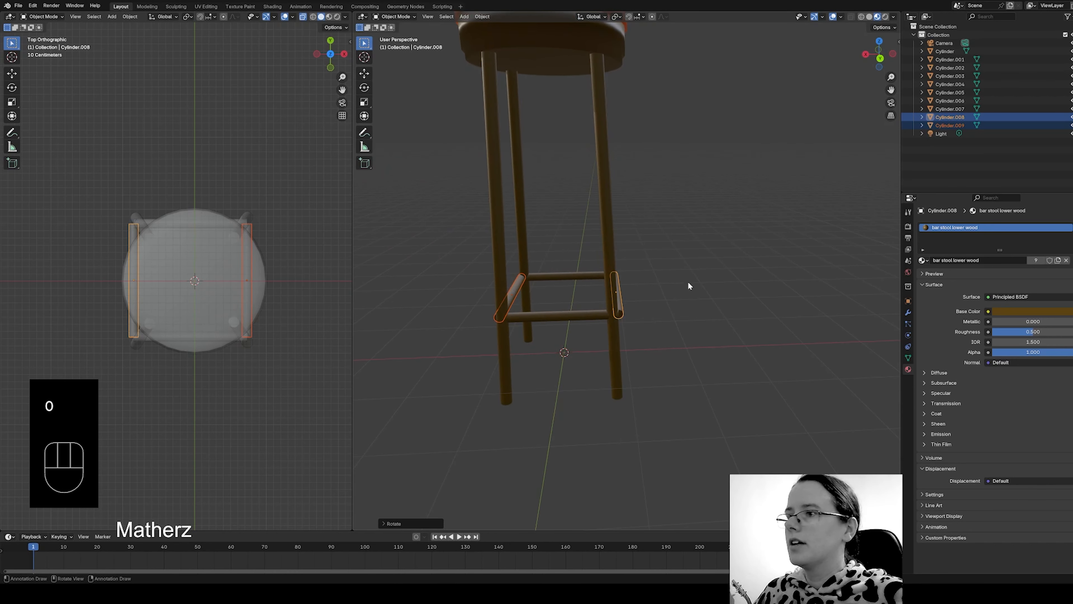
key("s")
key("x")
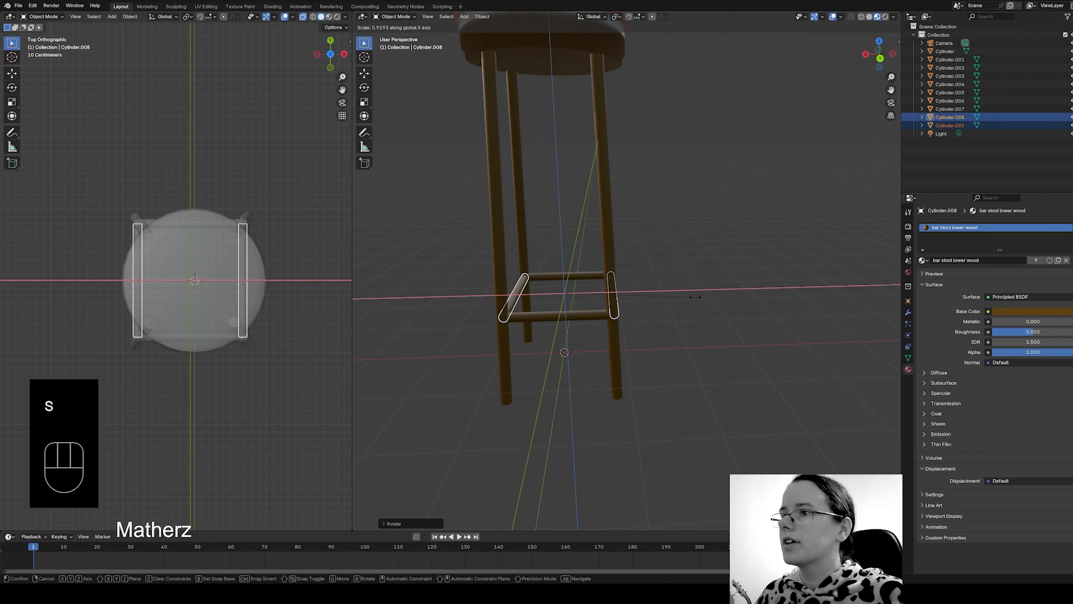
left_click(702, 293)
left_click(728, 330)
Inspect the complete stool and how the four crossbars join the legs from several angles.
middle_click_drag(743, 354, 760, 338)
scroll(760, 257, "up", 2)
middle_click_drag(713, 241, 583, 374, "shift")
scroll(568, 425, "down", 2)
middle_click_drag(568, 424, 590, 354, "shift")
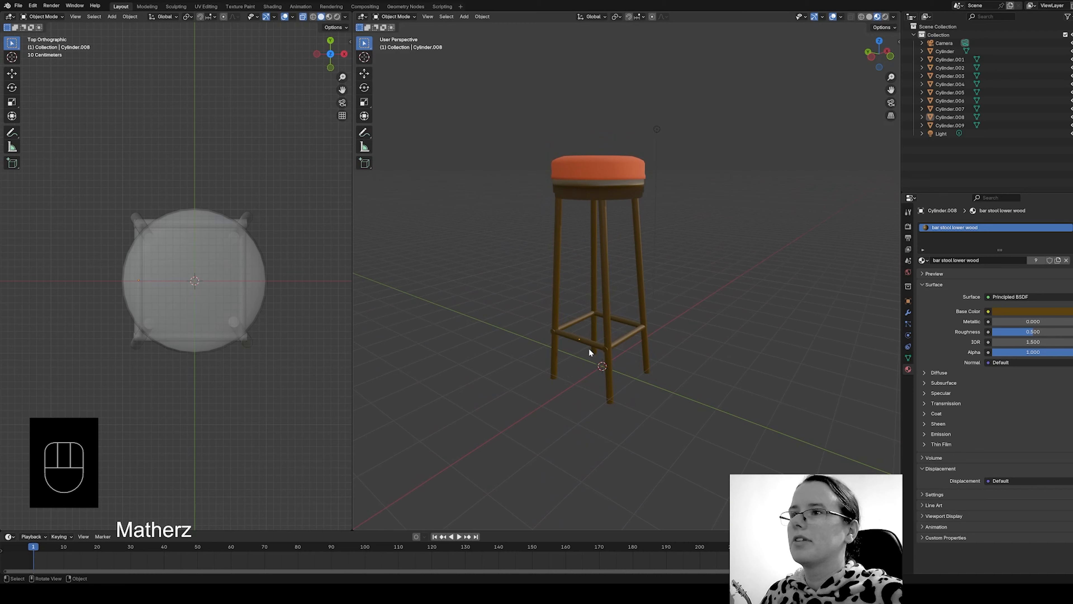
middle_click_drag(709, 275, 733, 307)
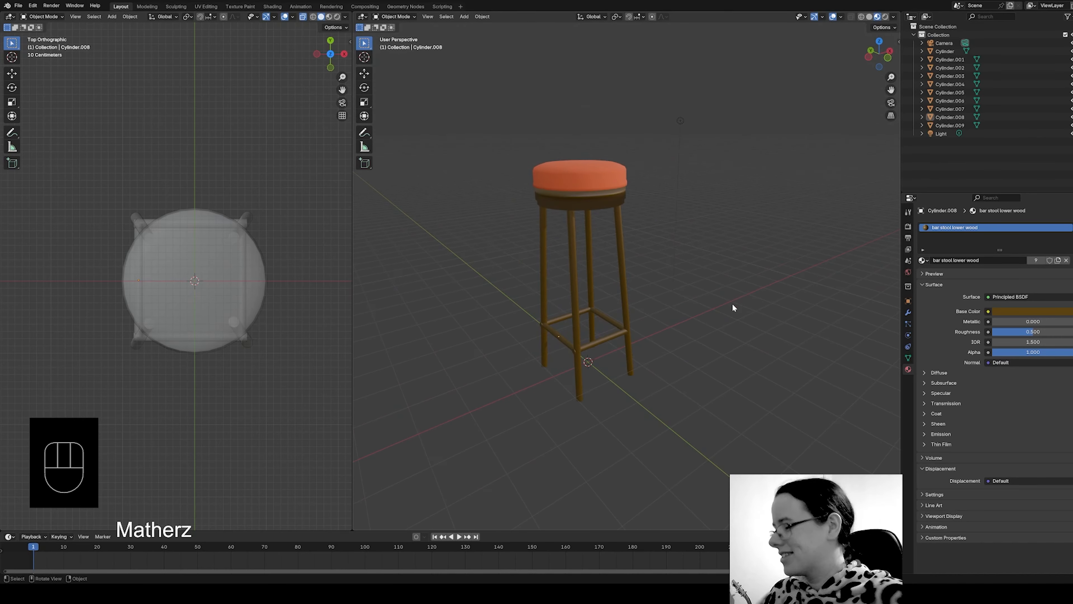